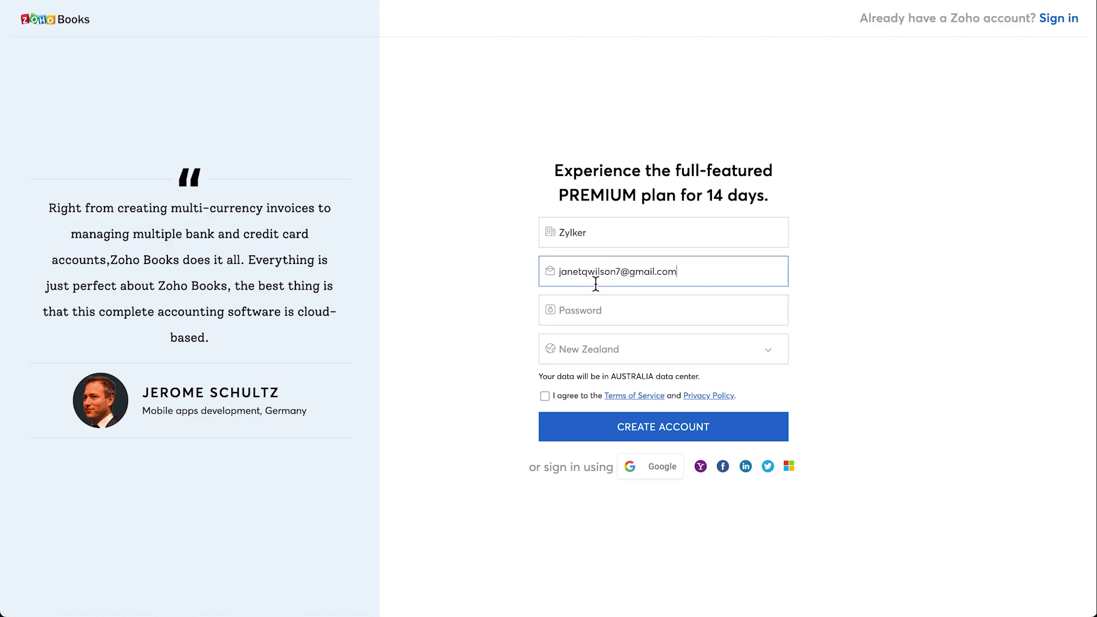
Enter the account password, accept the terms and privacy policy, and create the Zoho Books account
left_click(578, 310)
key("ctrl+v")
left_click(545, 396)
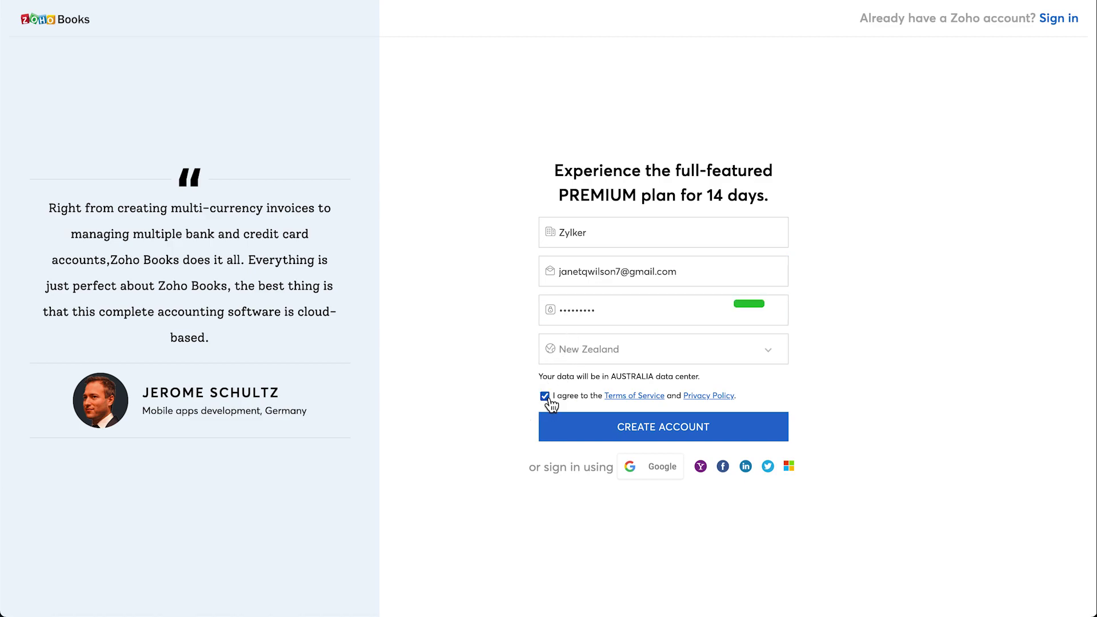
left_click(612, 424)
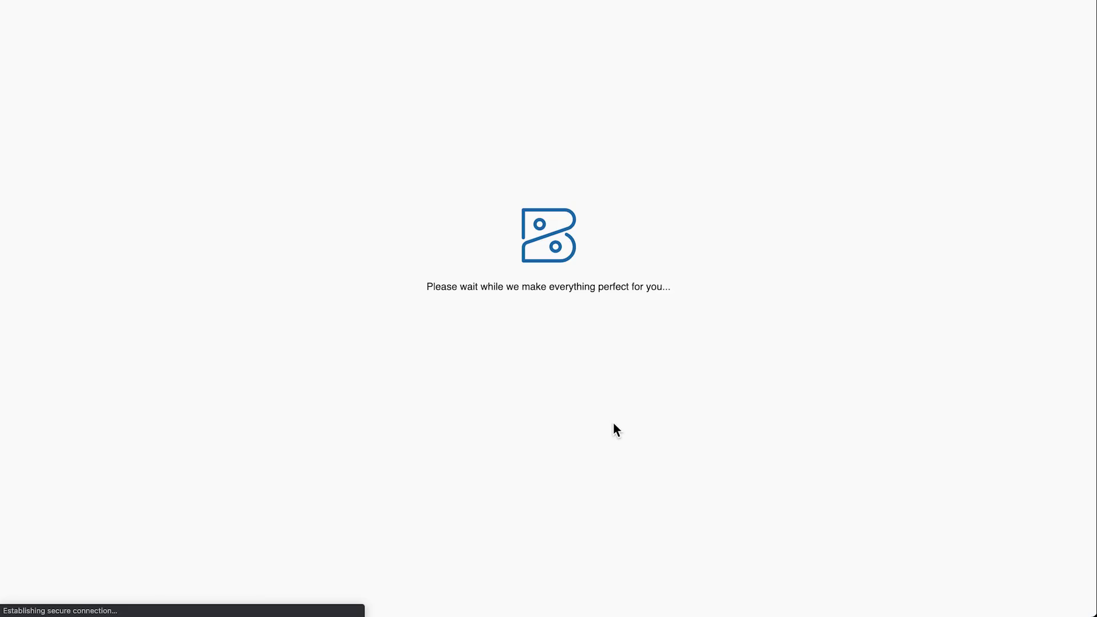
Enter Auckland as the state and fill in the organization's two street lines, city and postal code
left_click(604, 328)
type("Auckland")
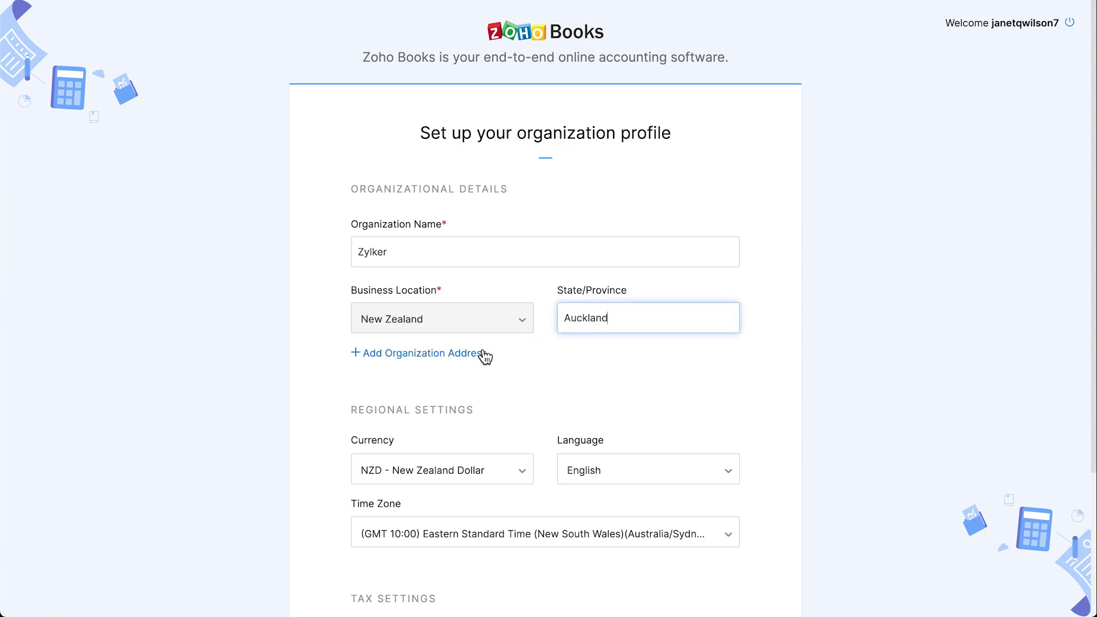
left_click(457, 355)
left_click(456, 357)
left_click(394, 402)
left_click(373, 440)
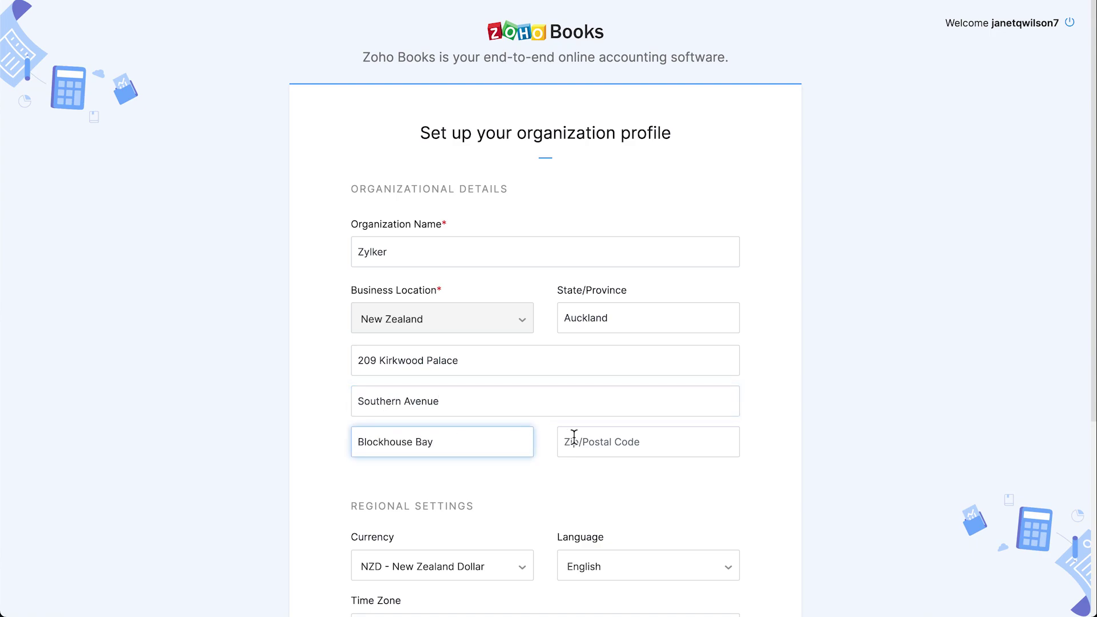
left_click(573, 440)
type("0600")
Scroll to the bottom of the organization profile and submit it with Get Started
scroll(573, 441, "down", 2)
scroll(546, 308, "down", 2)
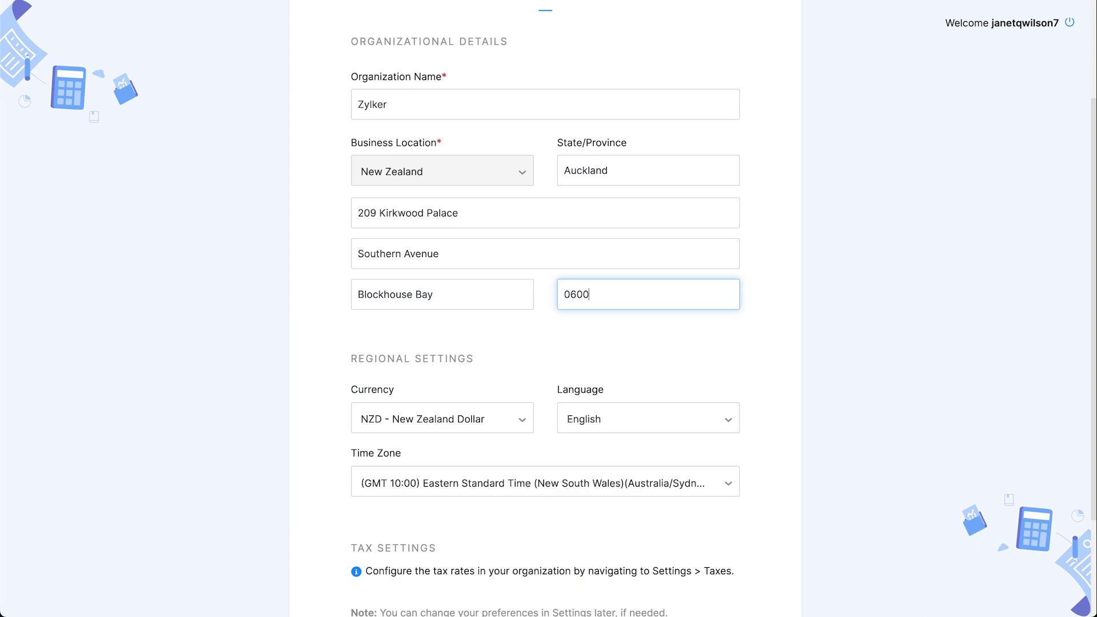
scroll(546, 309, "down", 4)
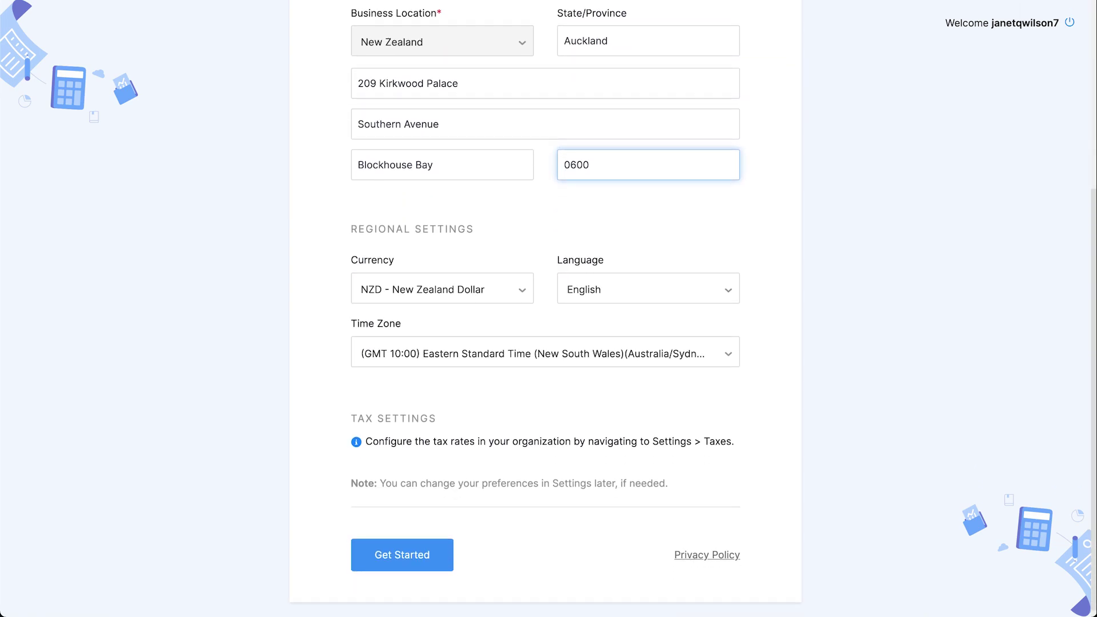
left_click(432, 563)
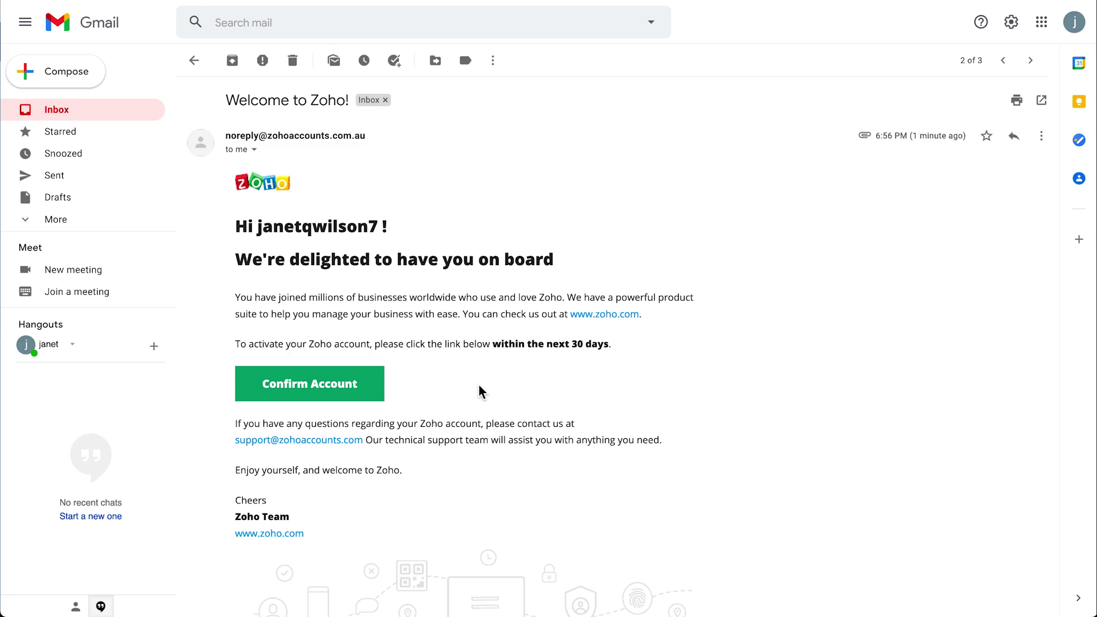
Use the welcome email's Confirm Account button to confirm the new Zoho account
left_click(358, 395)
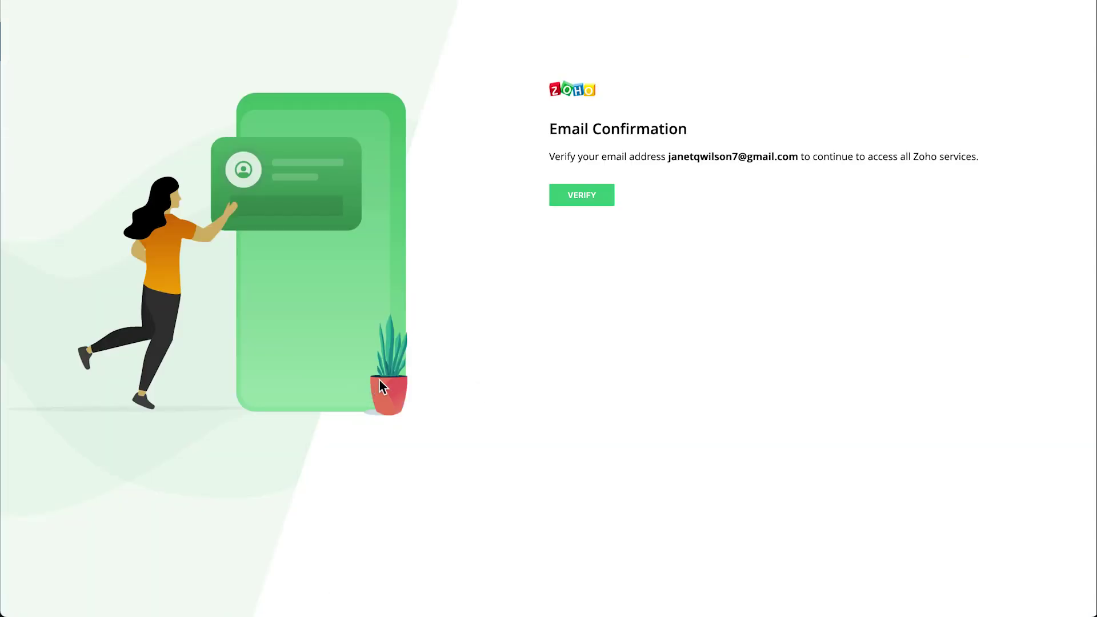
Verify the account's e-mail address and choose Access Your Account
left_click(592, 207)
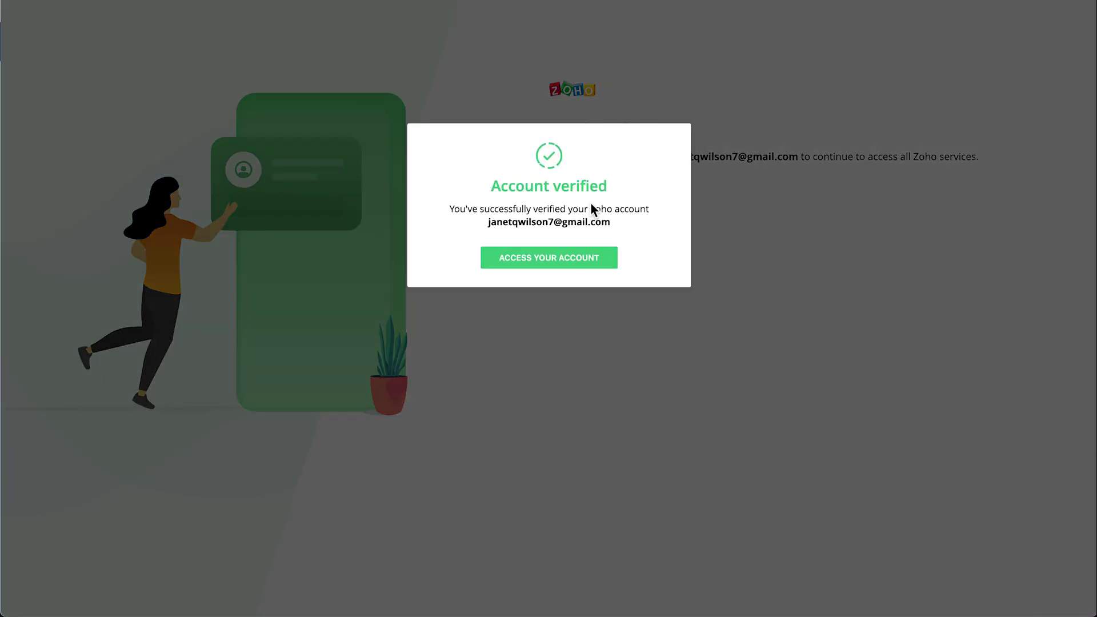
left_click(571, 264)
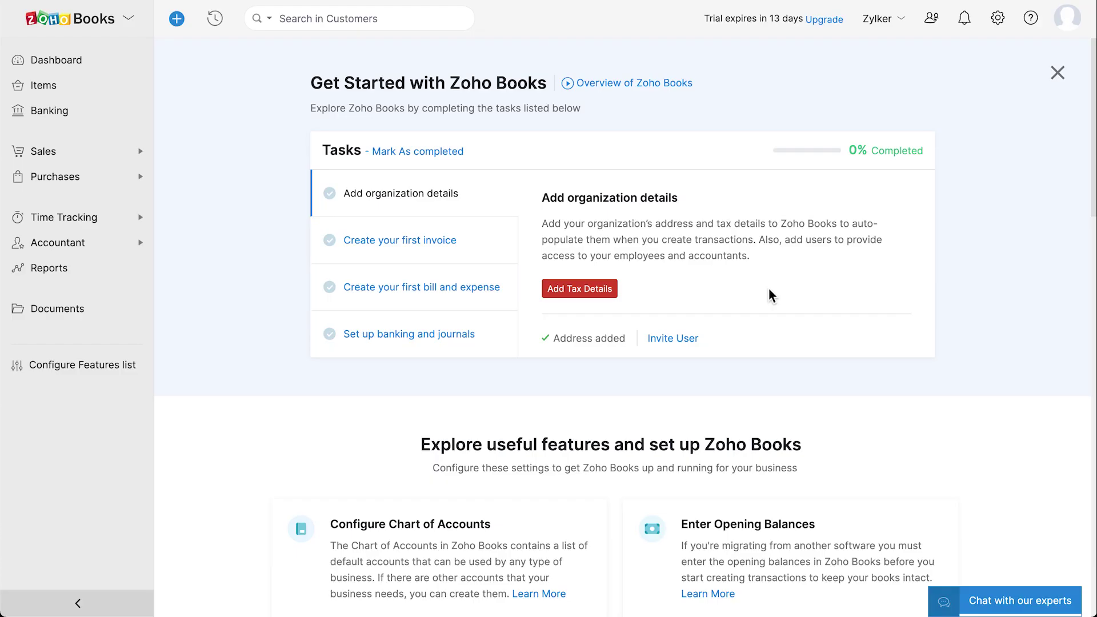
Scroll through the Get Started setup features and open the Configure Features list
scroll(770, 296, "down", 8)
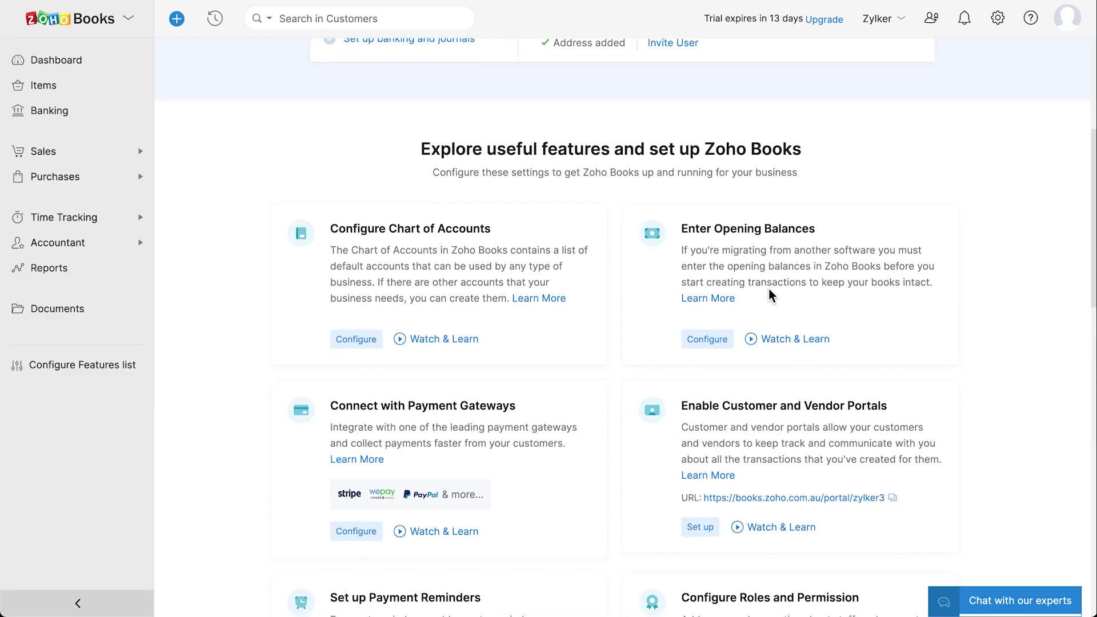
scroll(770, 295, "down", 3)
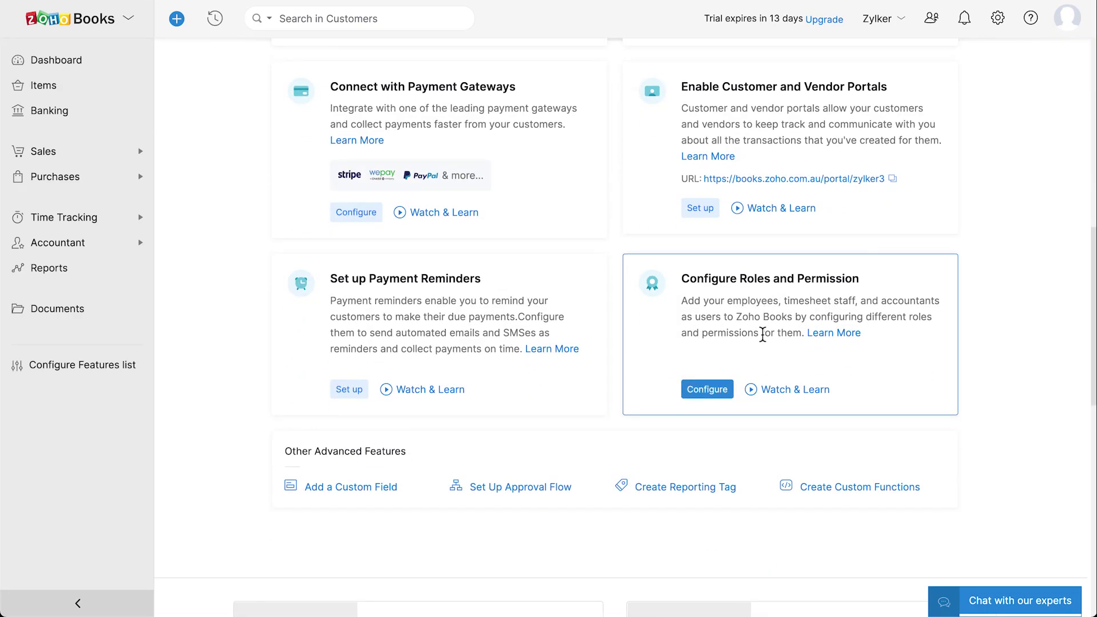
scroll(762, 334, "down", 5)
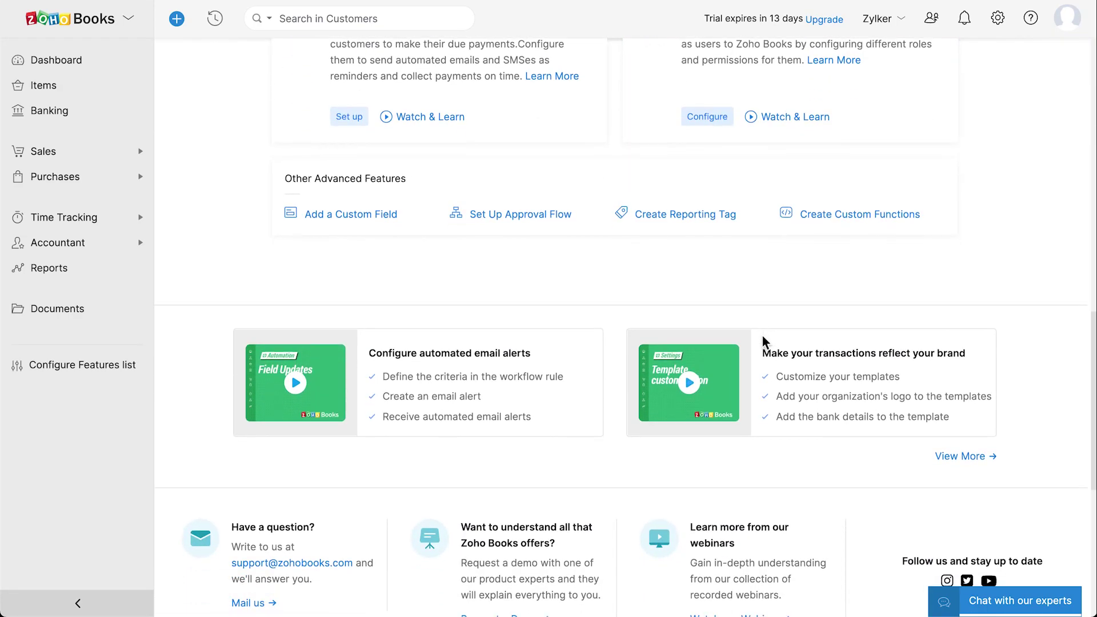
scroll(768, 387, "down", 2)
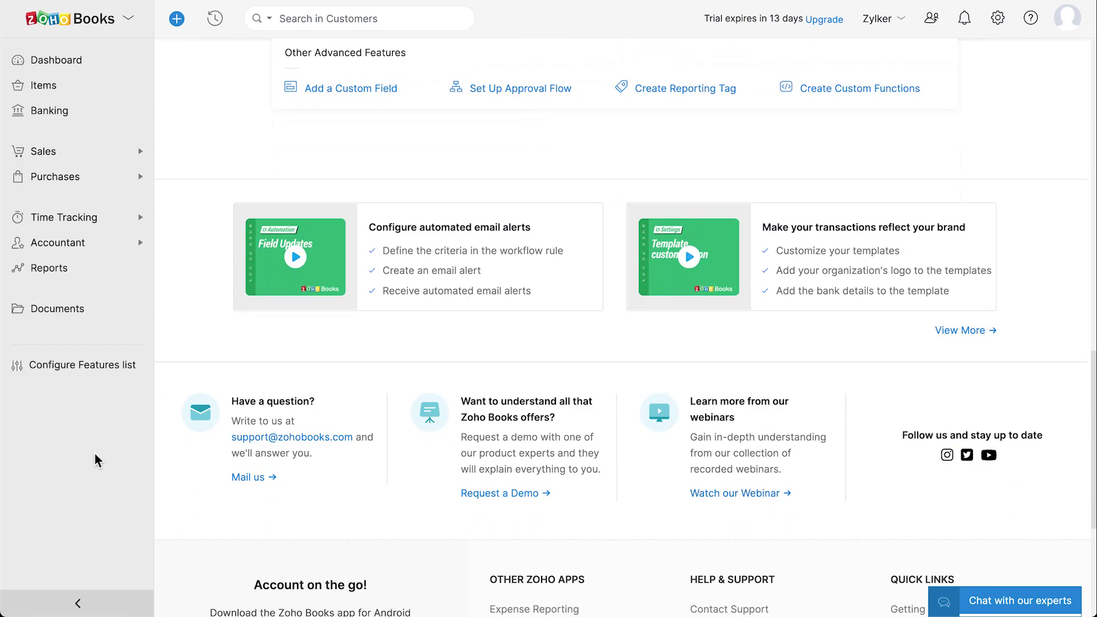
left_click(85, 368)
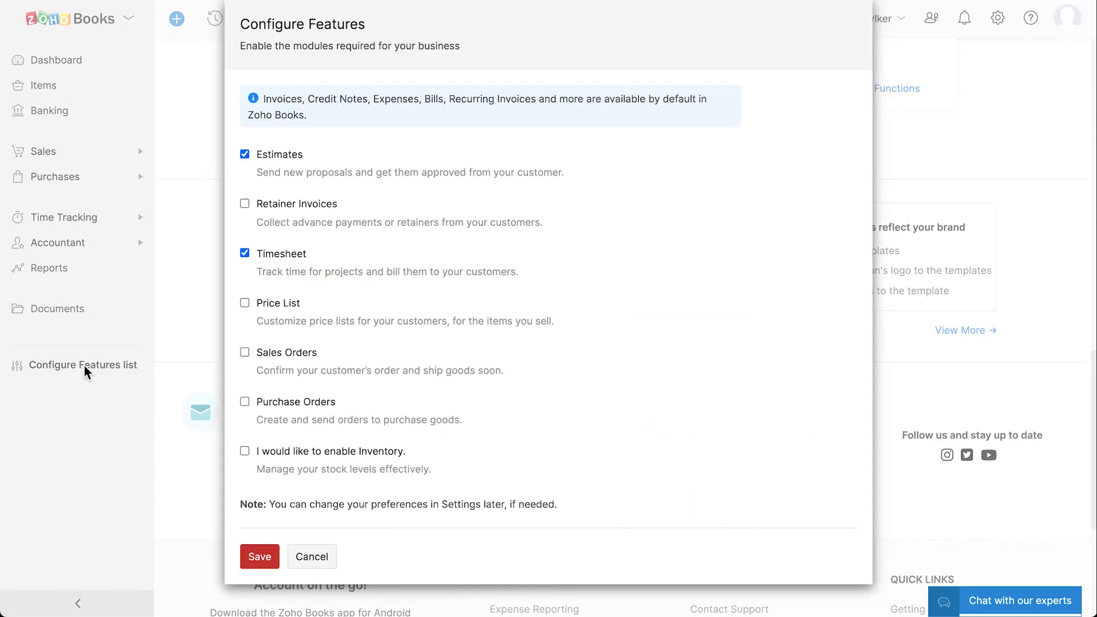
Enable Retainer Invoices, Purchase Orders and Inventory starting 10 May 2021, and save the features
left_click(245, 204)
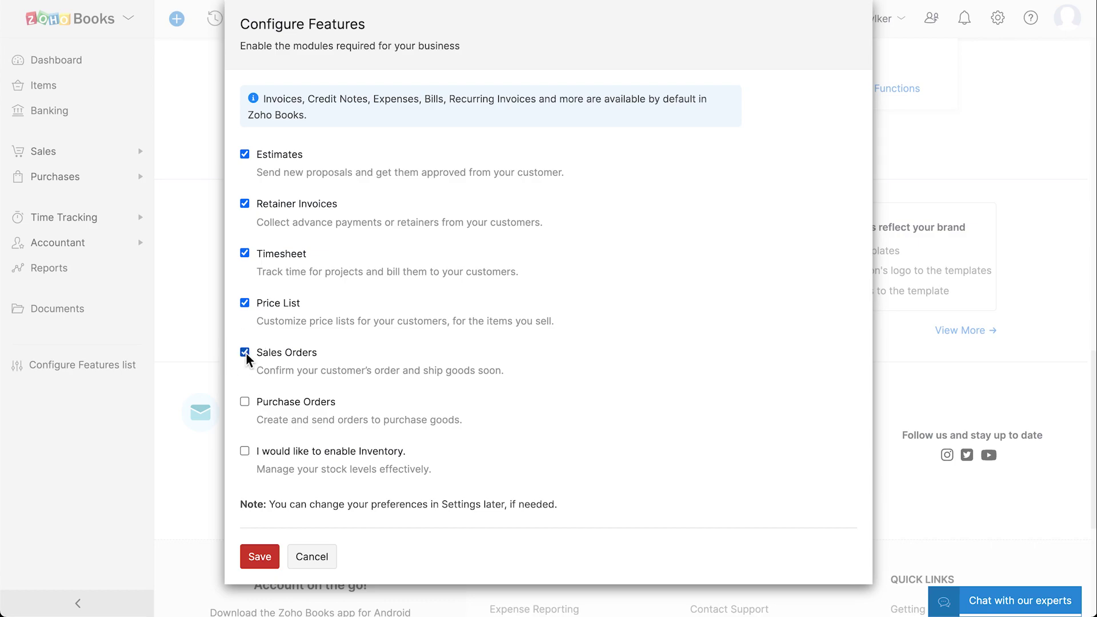
left_click(245, 401)
left_click(244, 450)
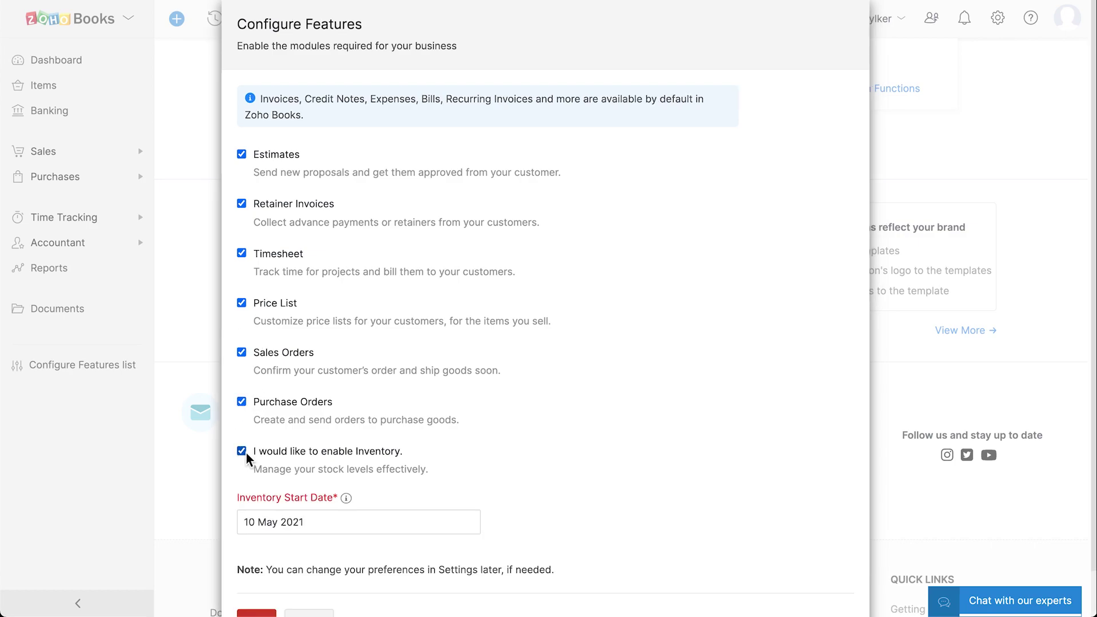
scroll(303, 471, "down", 1)
left_click(320, 477)
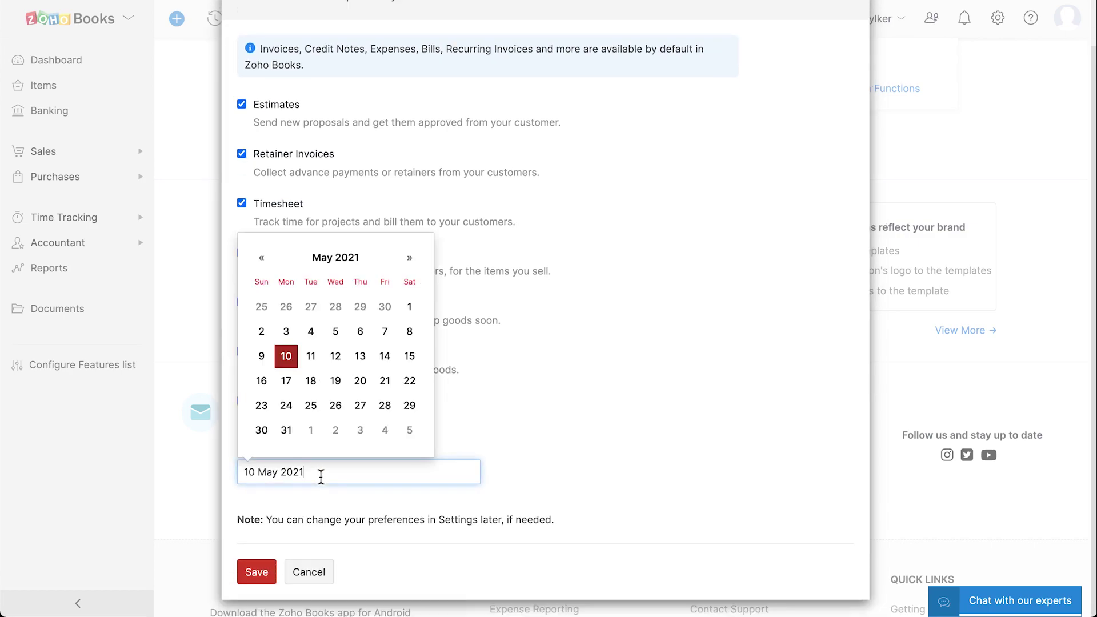
left_click(286, 357)
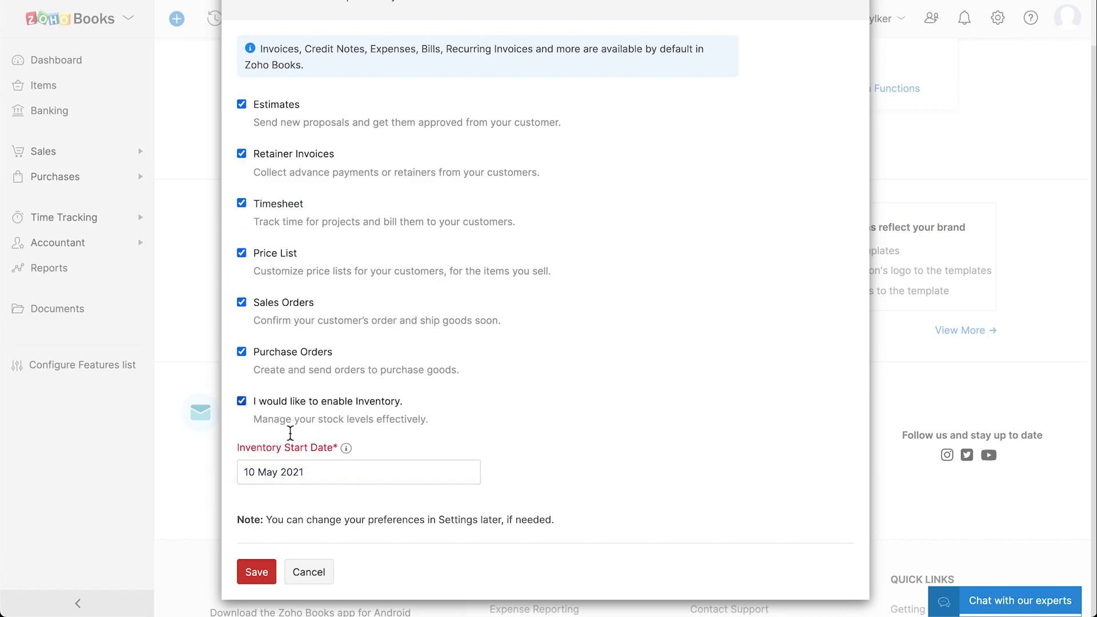
left_click(257, 571)
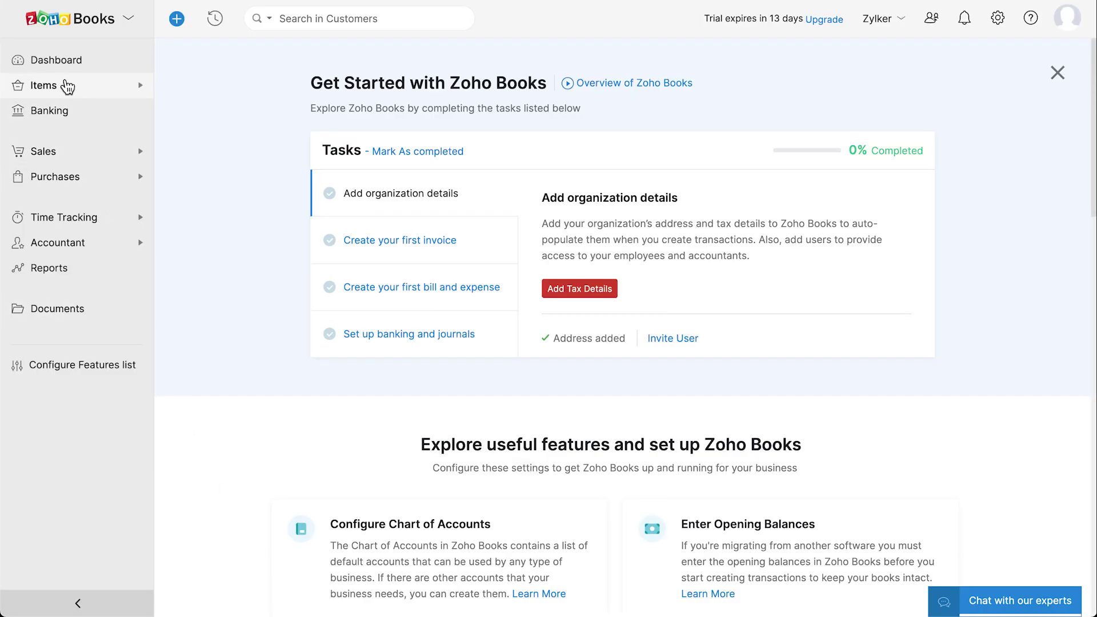
Browse the Dashboard, the Items list and the Banking page, then expand Sales
left_click(62, 67)
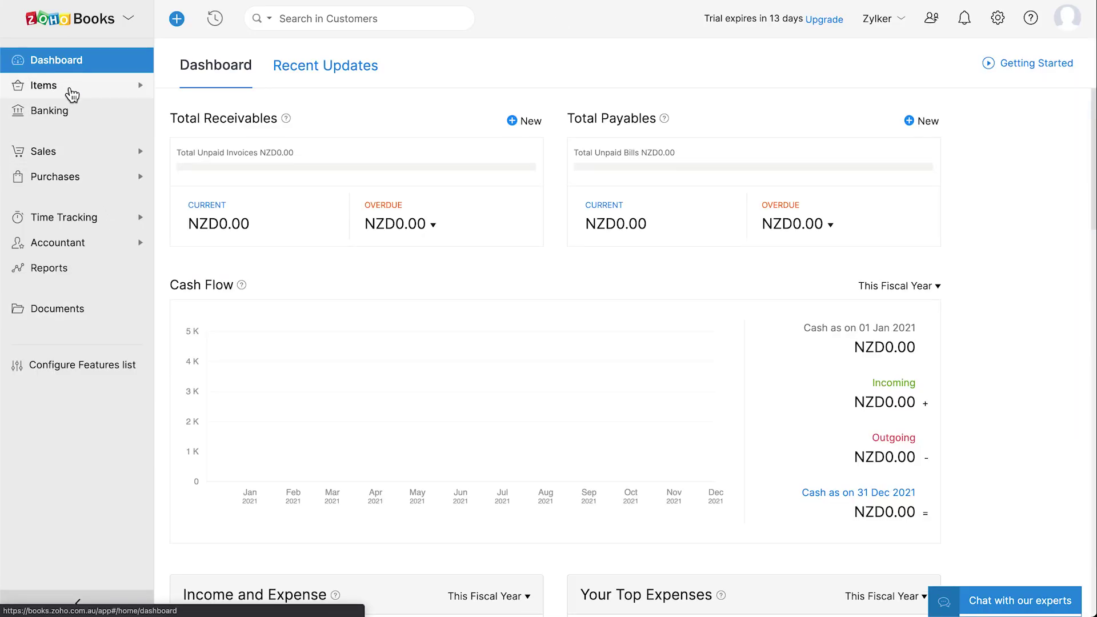
left_click(71, 91)
left_click(76, 116)
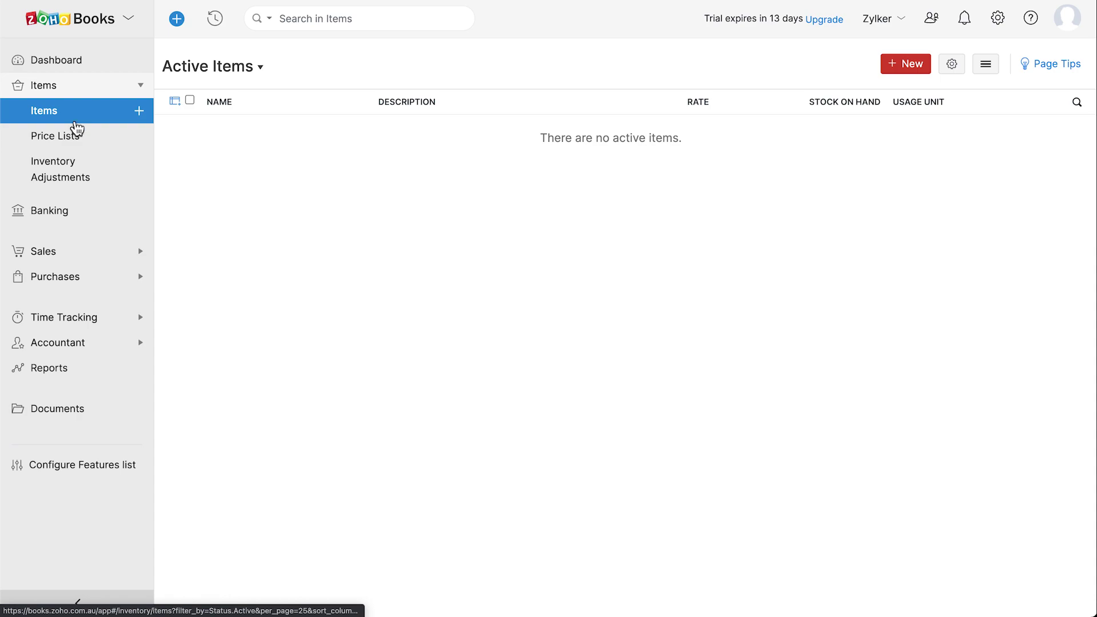
left_click(86, 214)
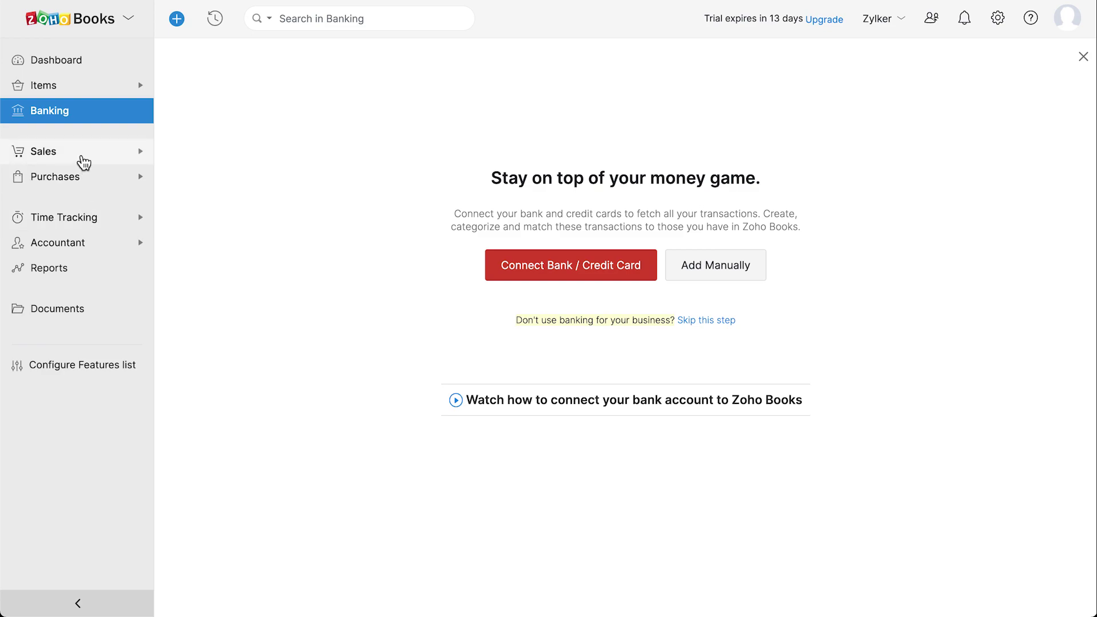
left_click(83, 160)
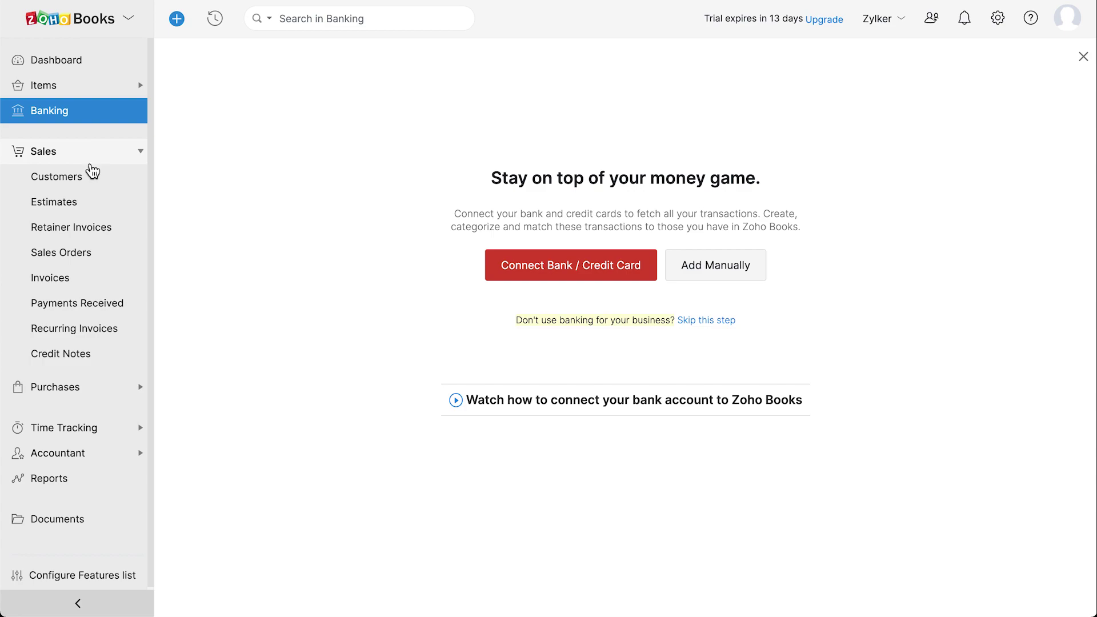
Browse Customers, Estimates, Retainer Invoices, Sales Orders, Invoices, Payments Received, Recurring Invoices and Credit Notes, then expand Purchases
left_click(102, 182)
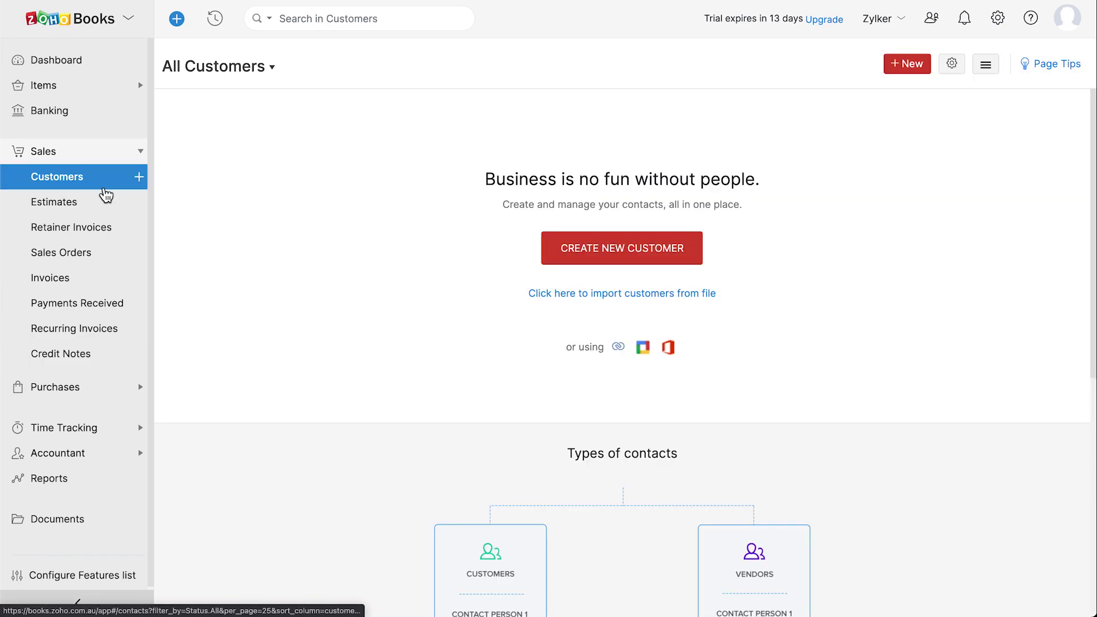
left_click(111, 208)
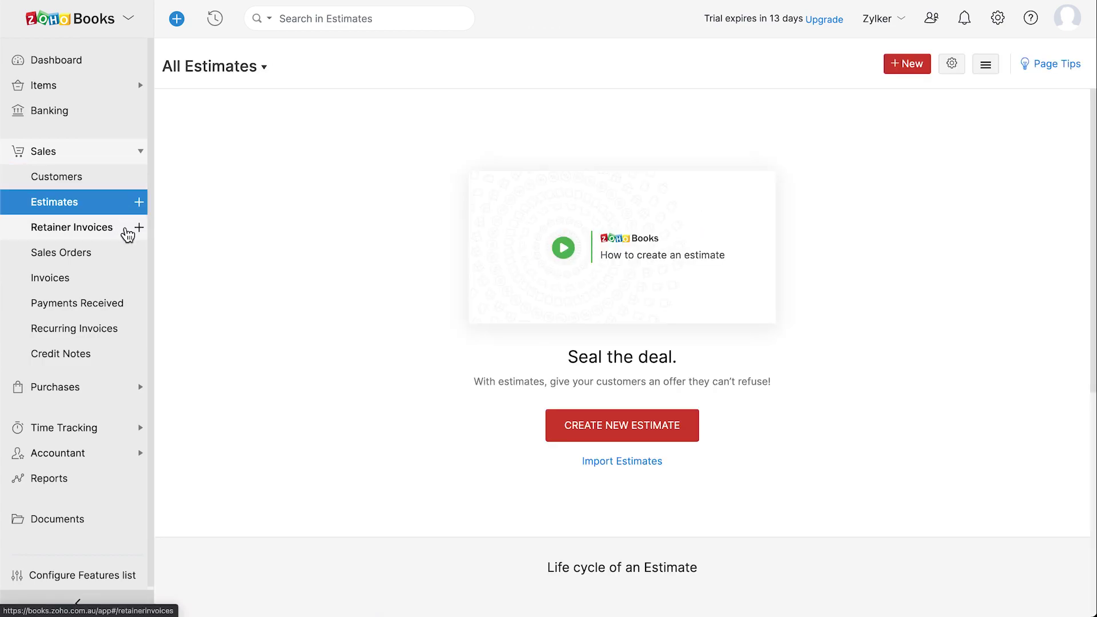
left_click(125, 230)
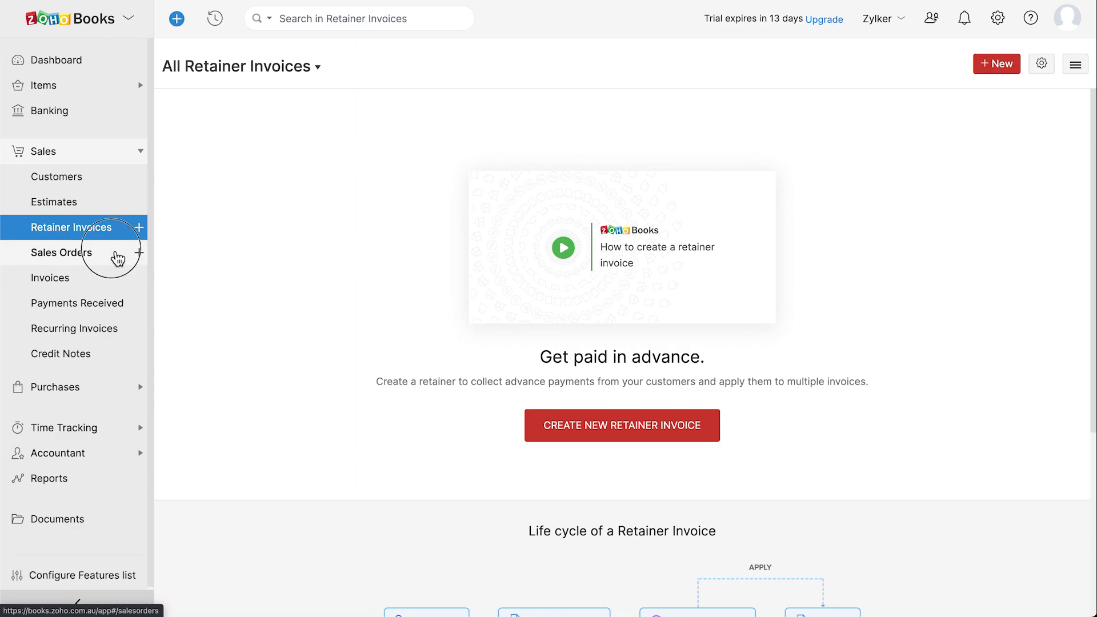
left_click(116, 256)
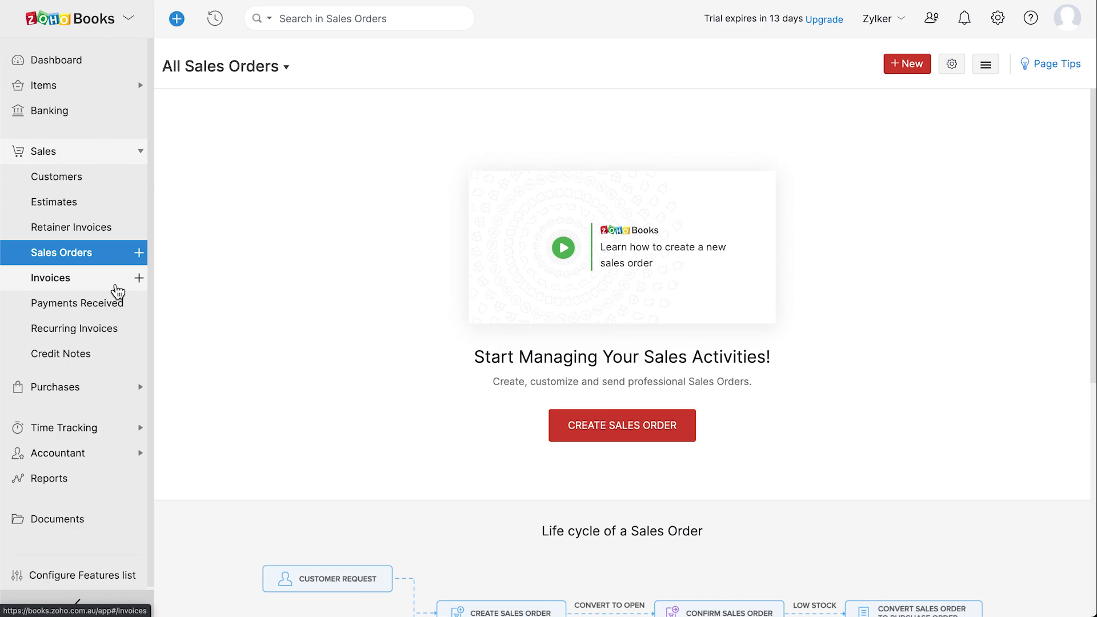
left_click(116, 290)
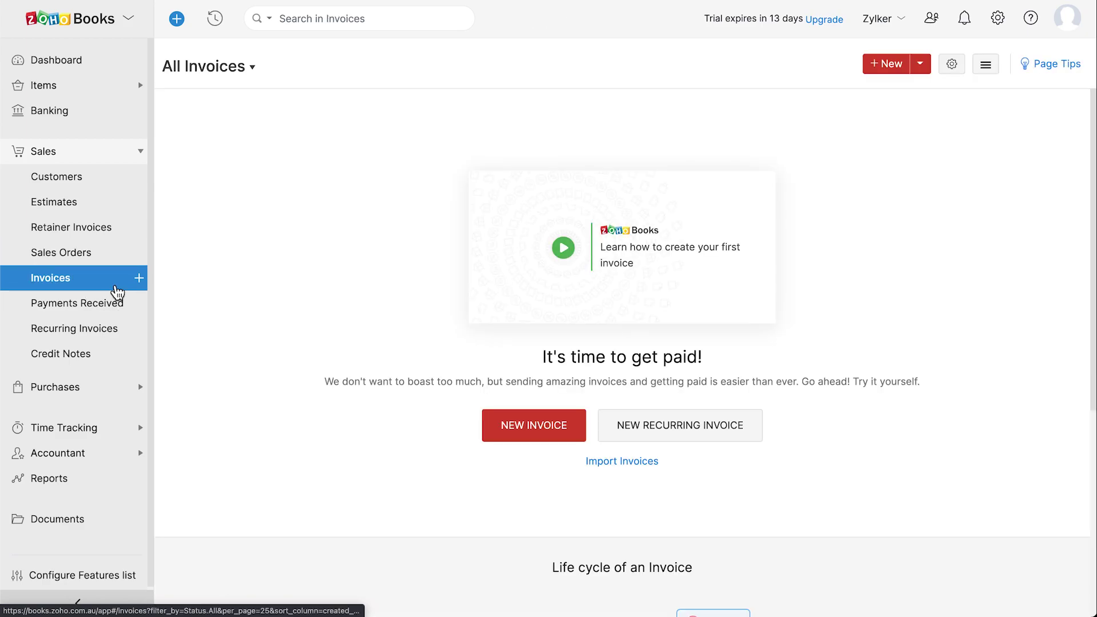
left_click(127, 309)
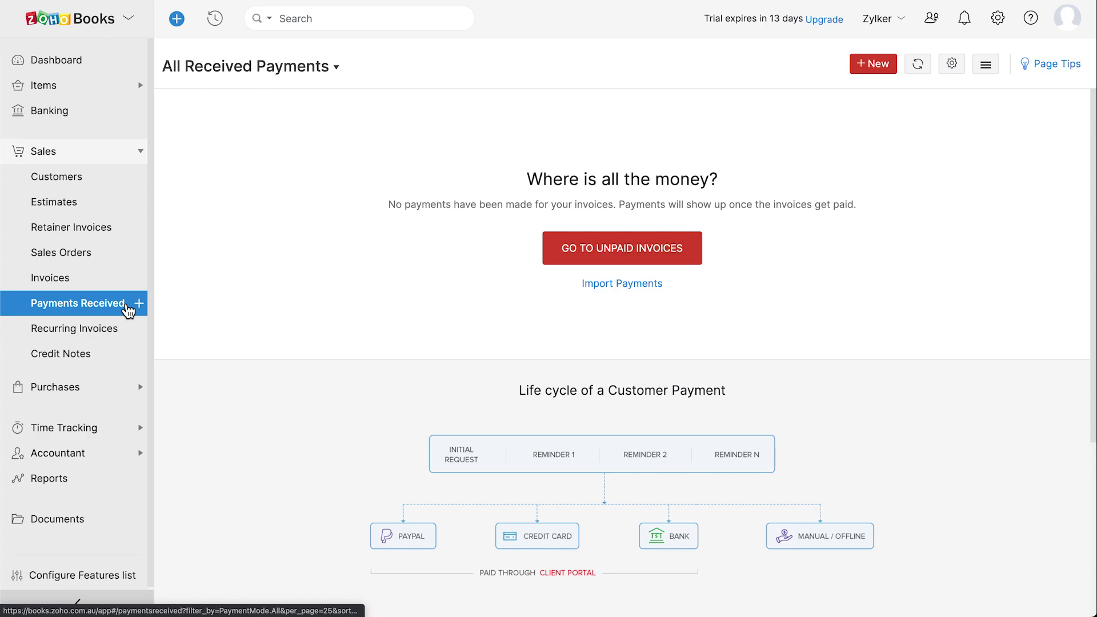
left_click(127, 332)
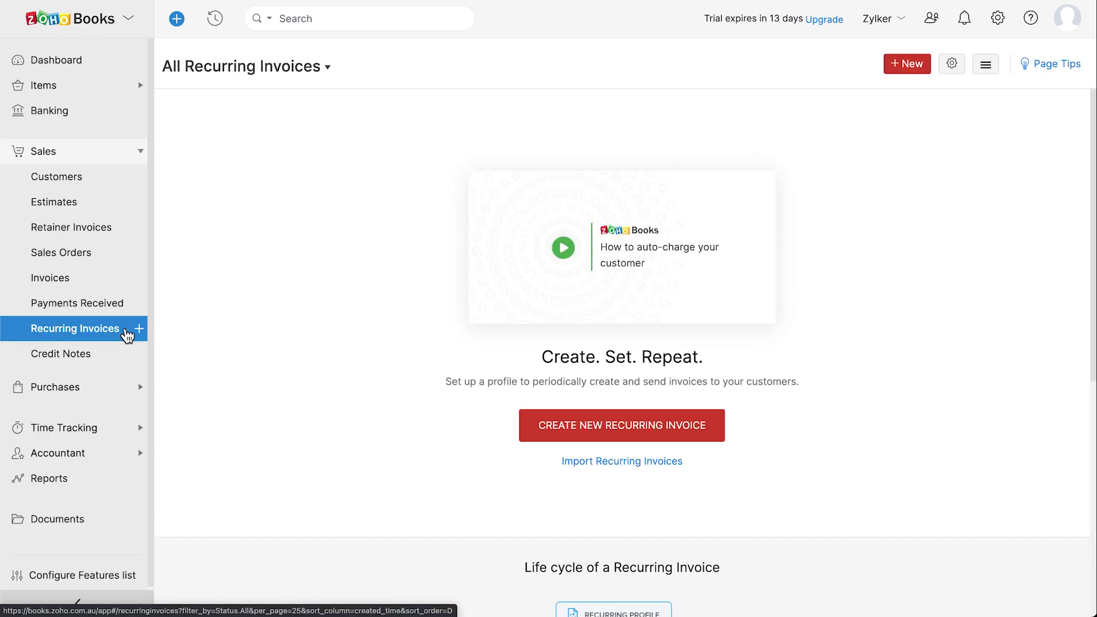
left_click(117, 357)
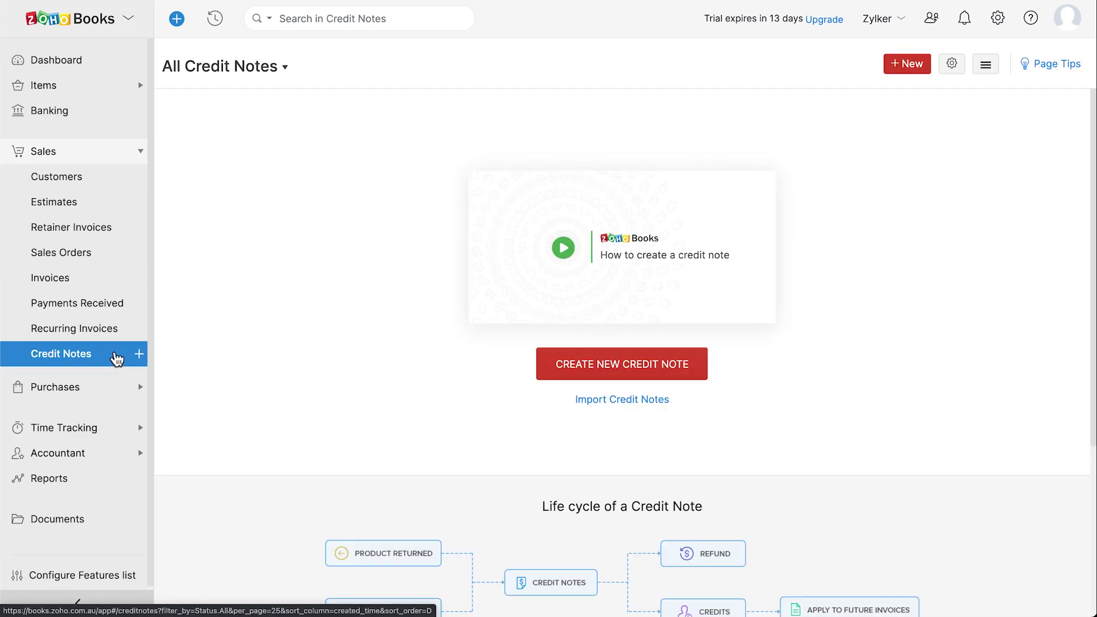
left_click(84, 387)
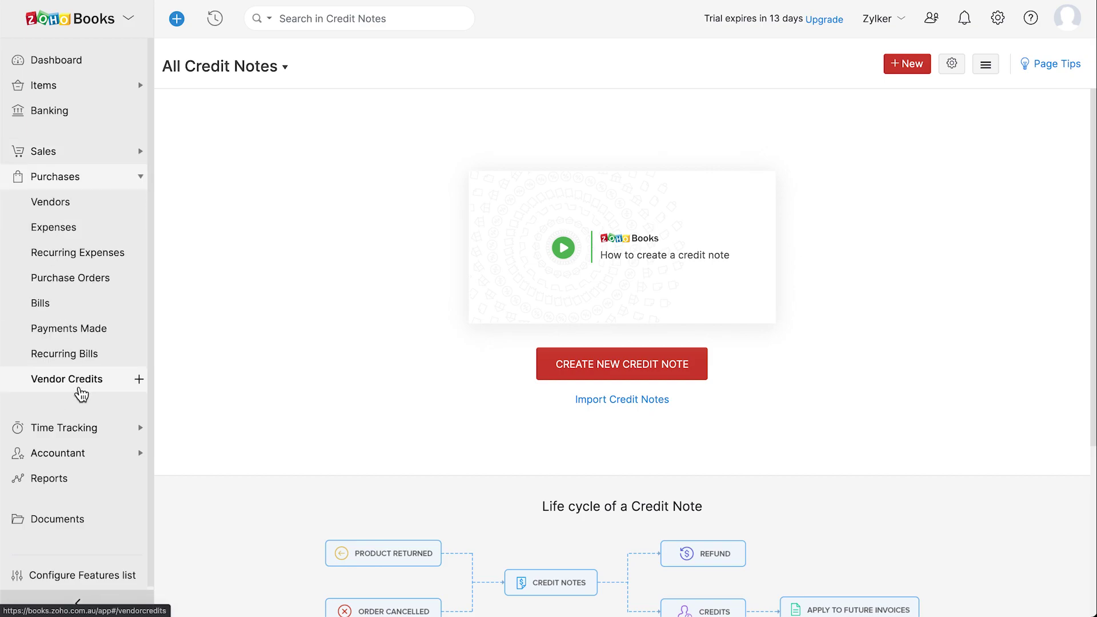
Browse Vendors, Expenses, Recurring Expenses, Purchase Orders, Bills, Payments Made, Recurring Bills and Vendor Credits, then expand Time Tracking
left_click(96, 210)
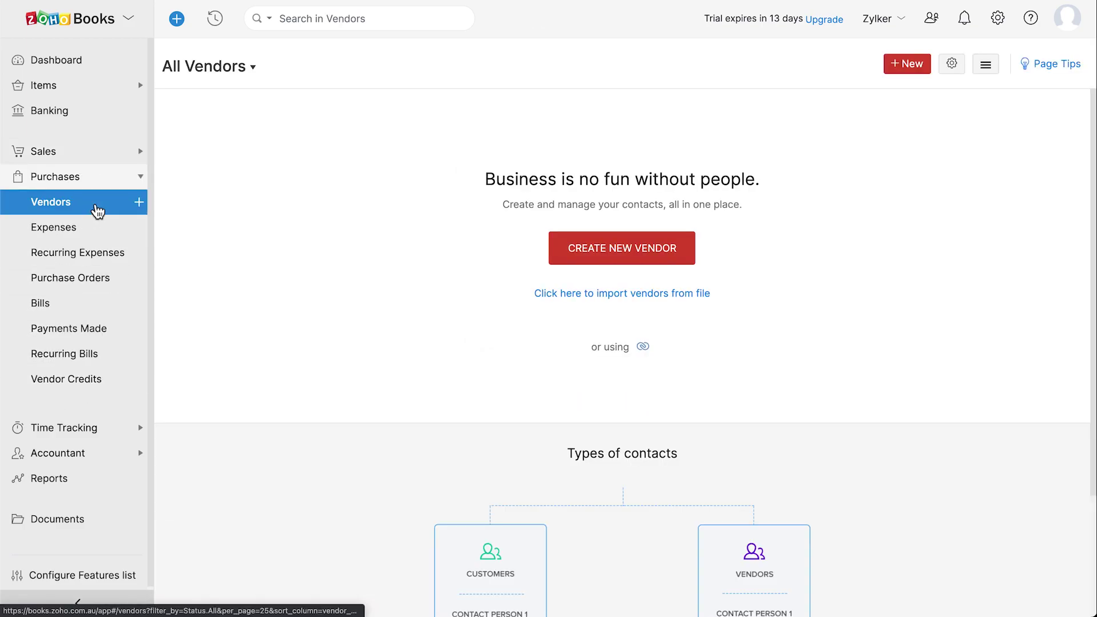
left_click(105, 232)
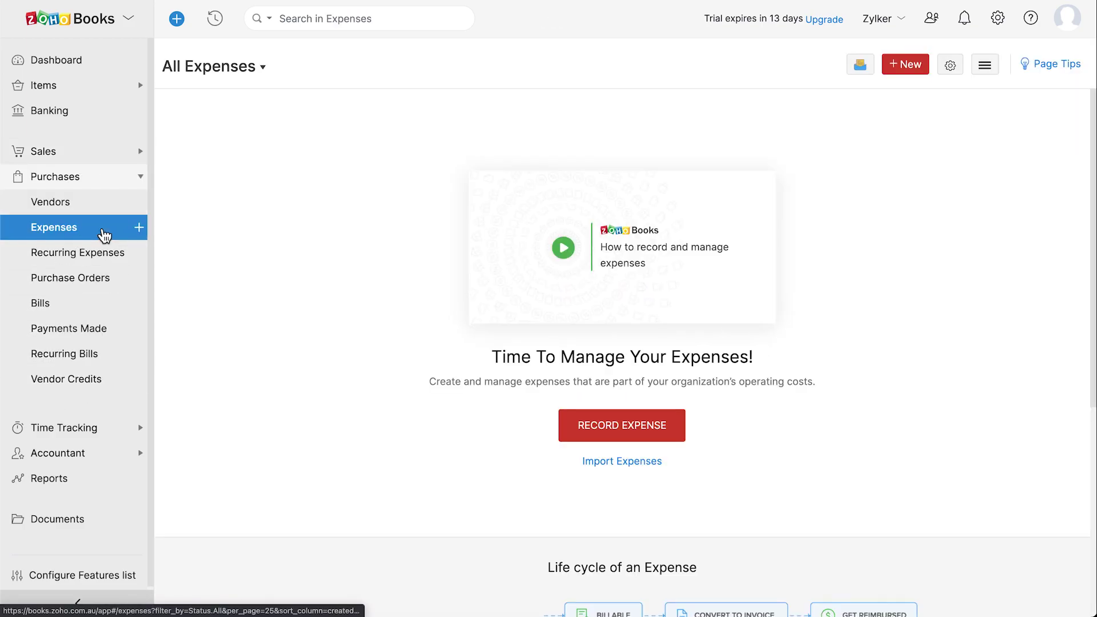
left_click(108, 254)
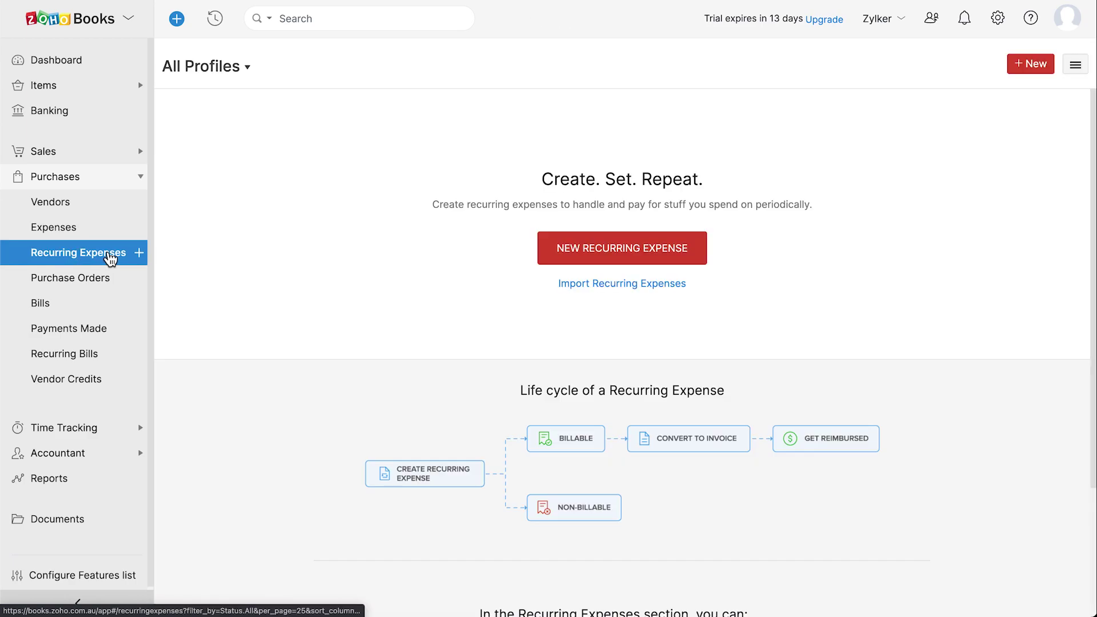
left_click(111, 281)
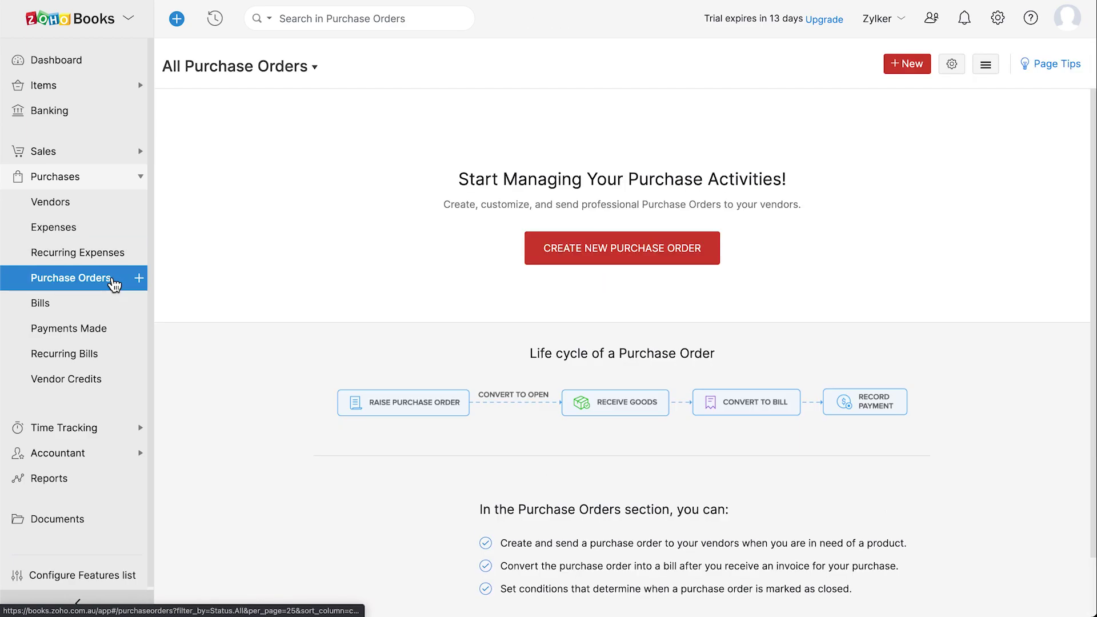
left_click(112, 309)
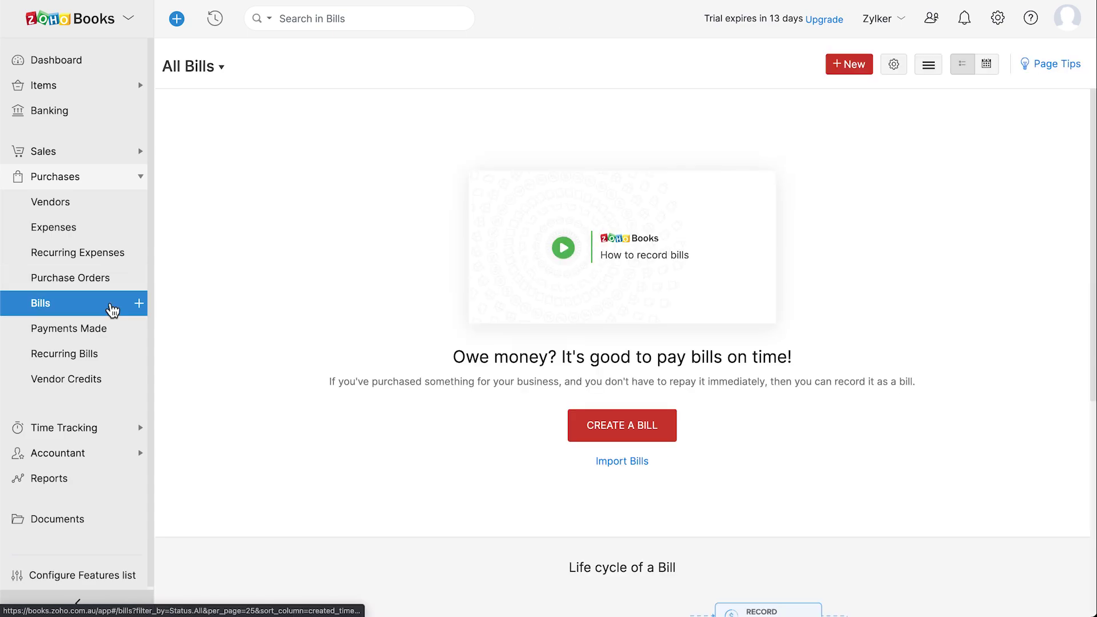
left_click(112, 331)
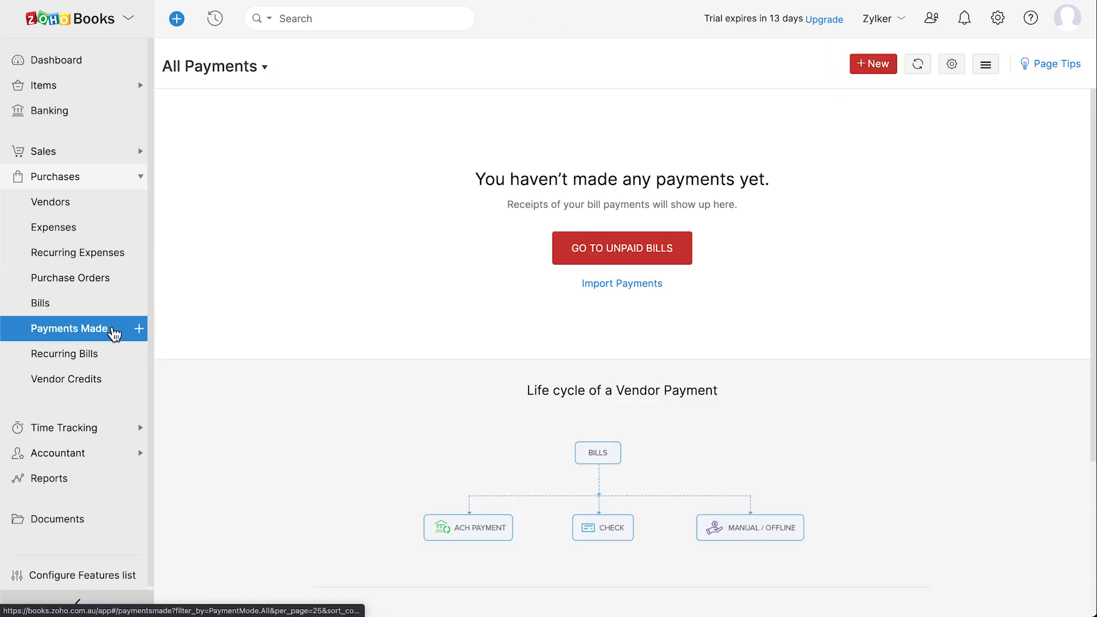
left_click(112, 357)
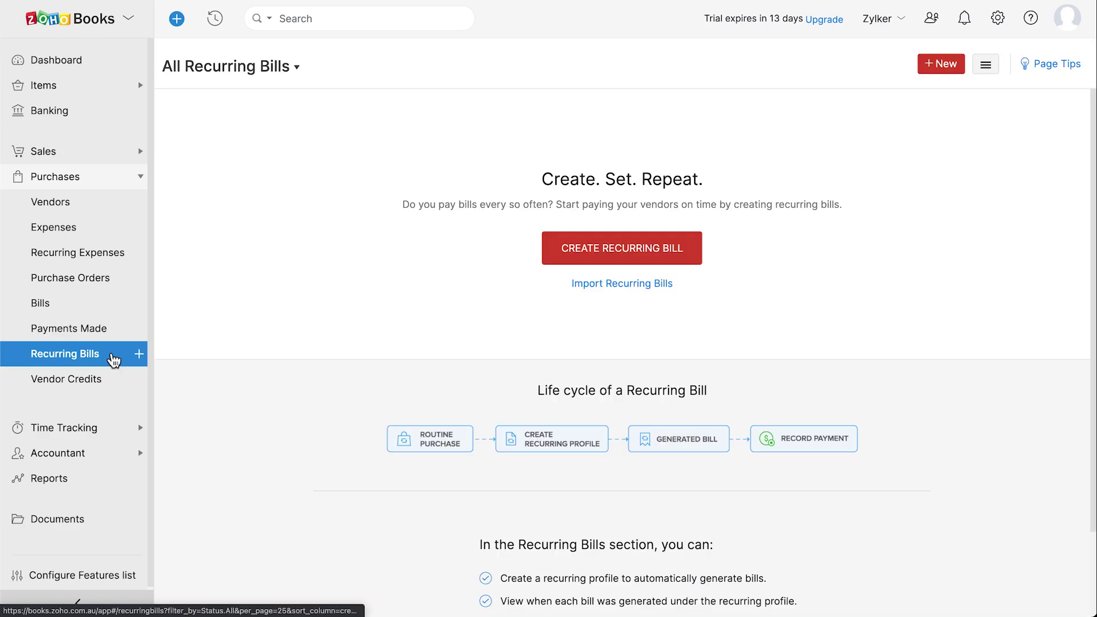
left_click(112, 381)
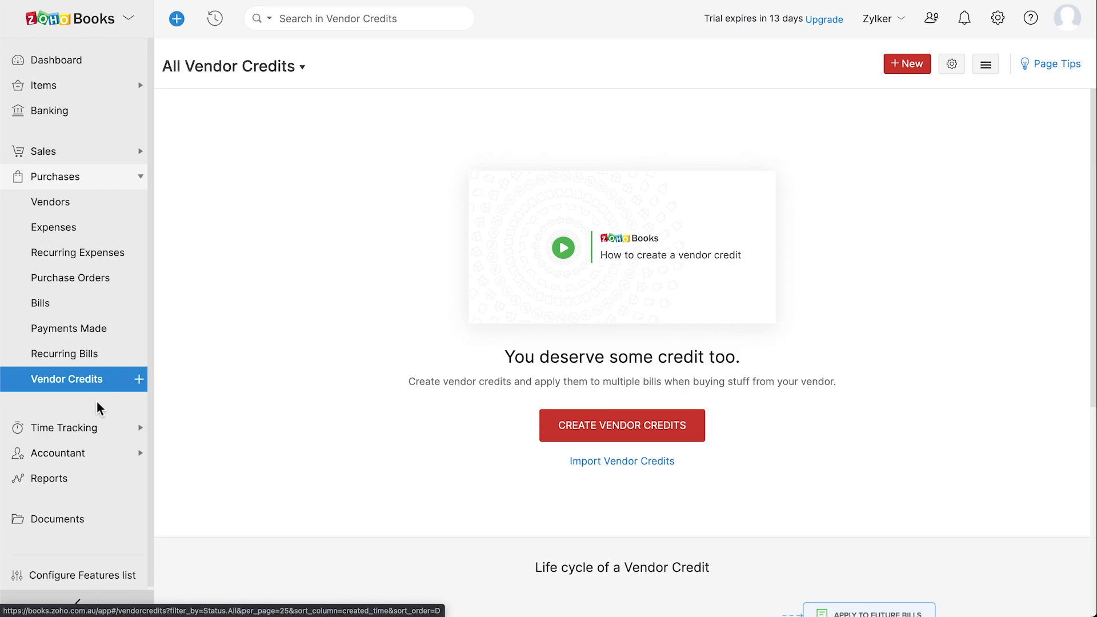
left_click(98, 429)
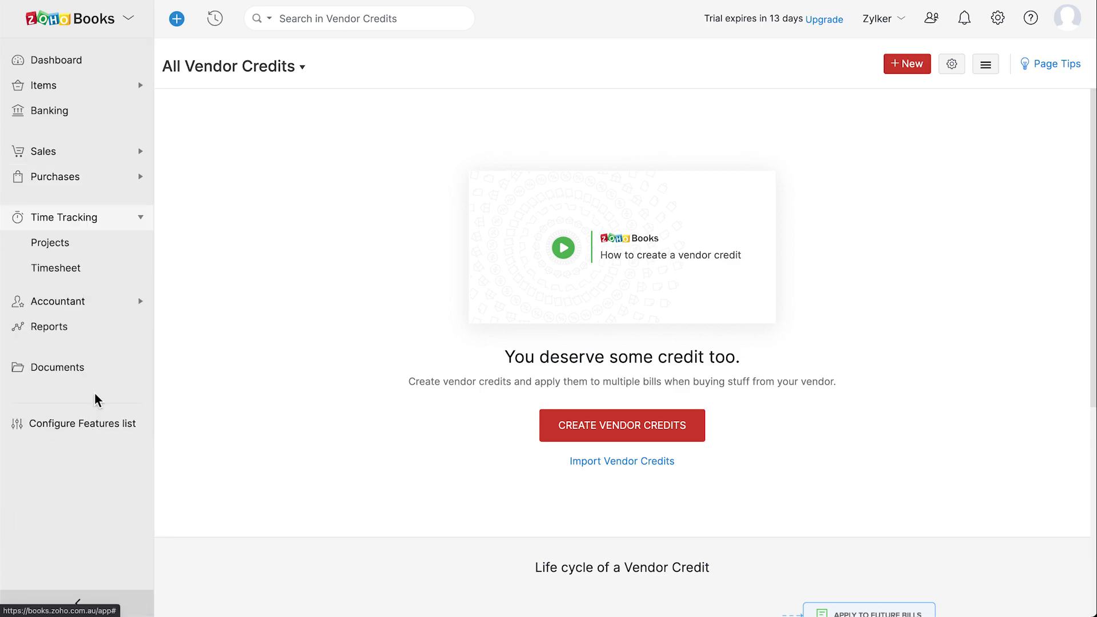
Visit Projects and Timesheet, expand Accountant, view Chart of Accounts and Budgets, then open Reports
left_click(102, 250)
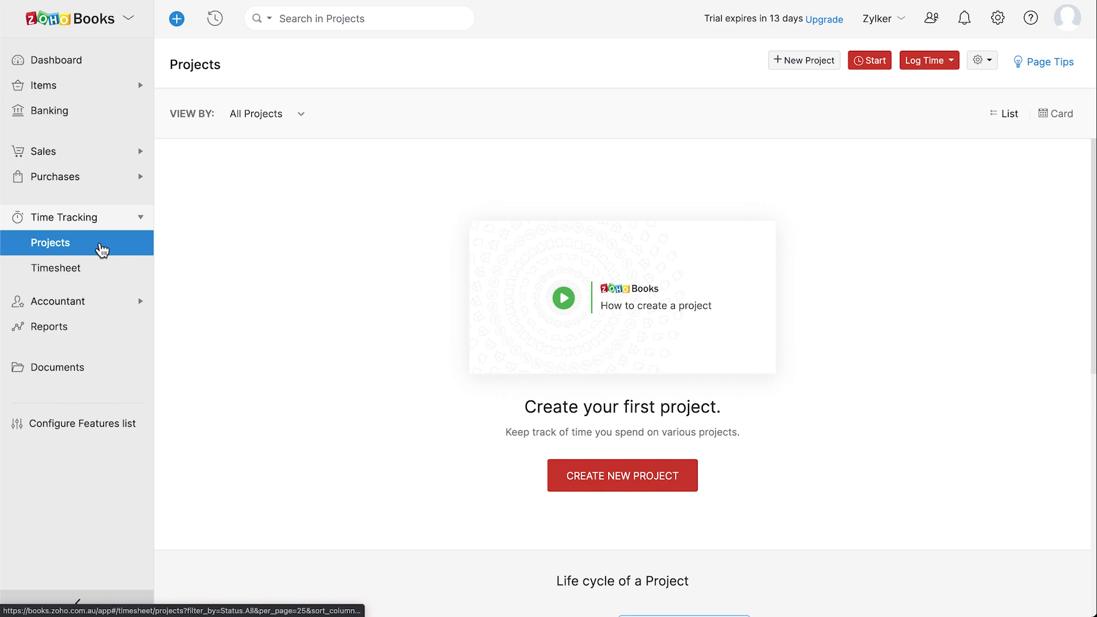
left_click(106, 270)
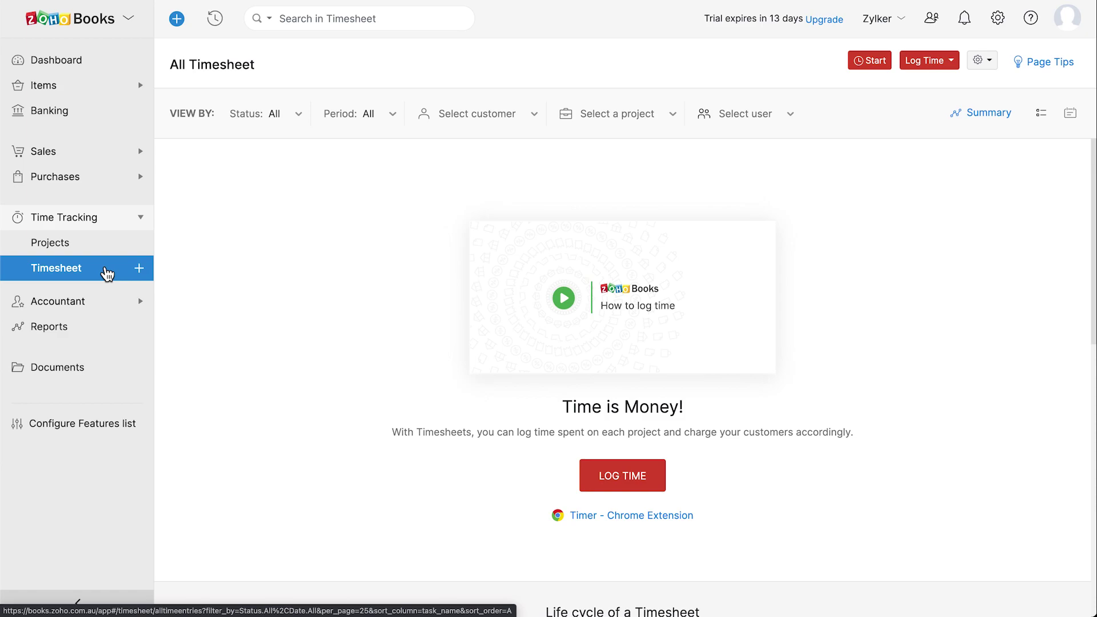
left_click(108, 300)
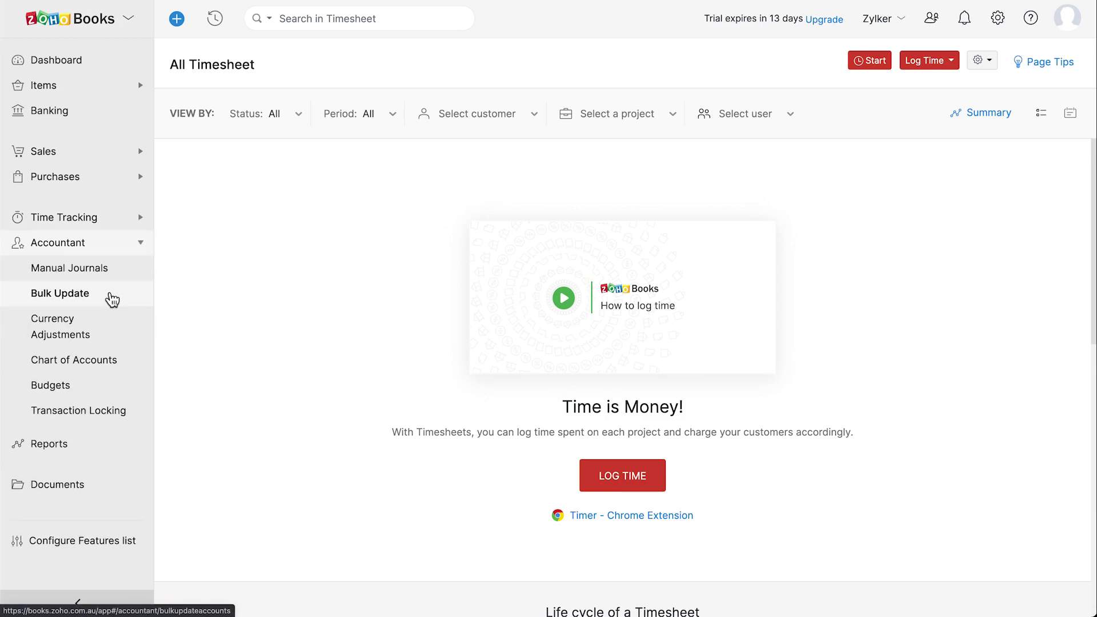
left_click(127, 365)
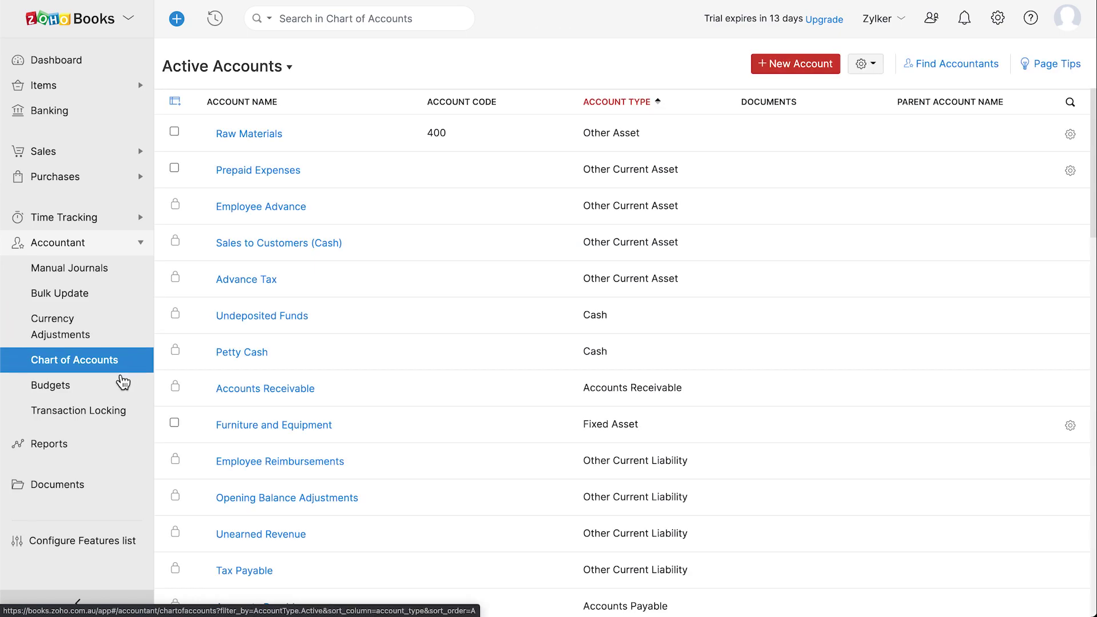
left_click(117, 389)
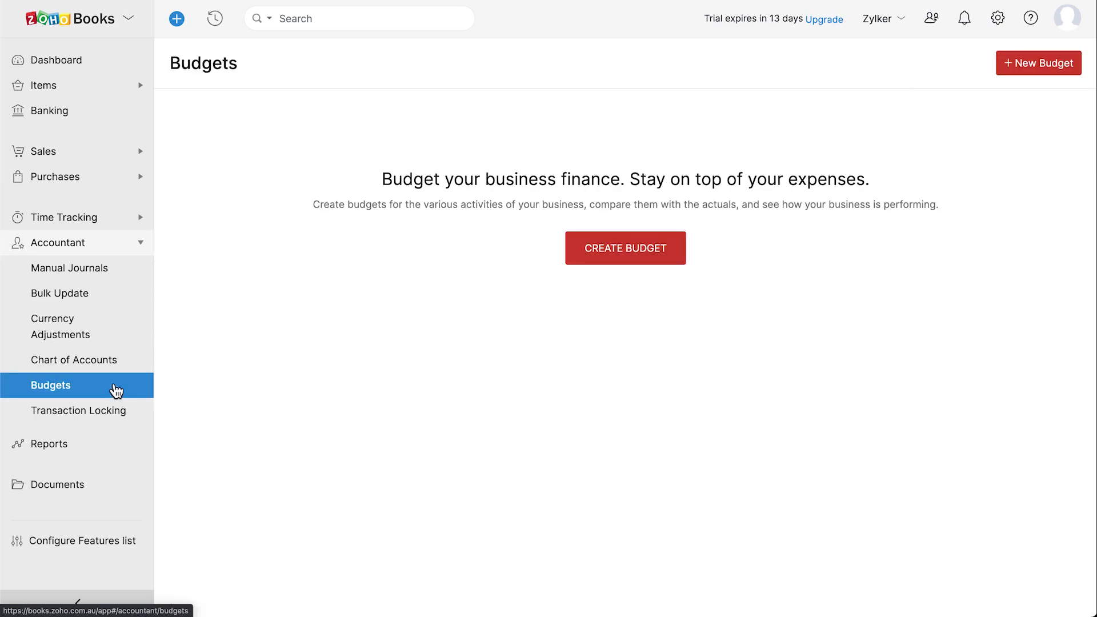
left_click(93, 446)
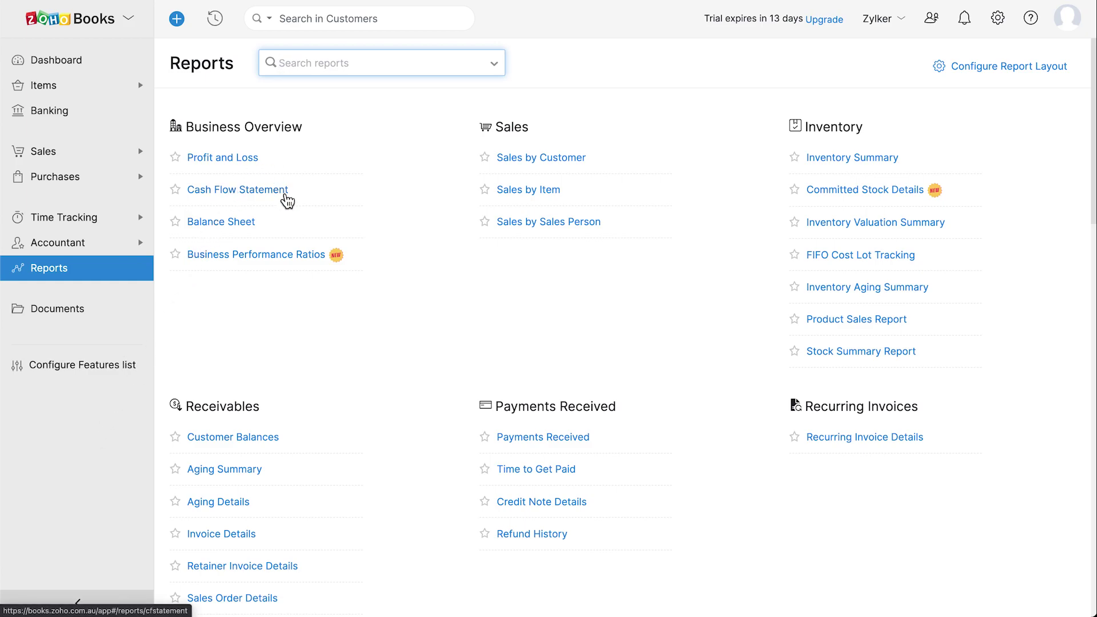
Open the Balance Sheet report and preview its Schedule Report, Share and Export As options, closing each
left_click(251, 226)
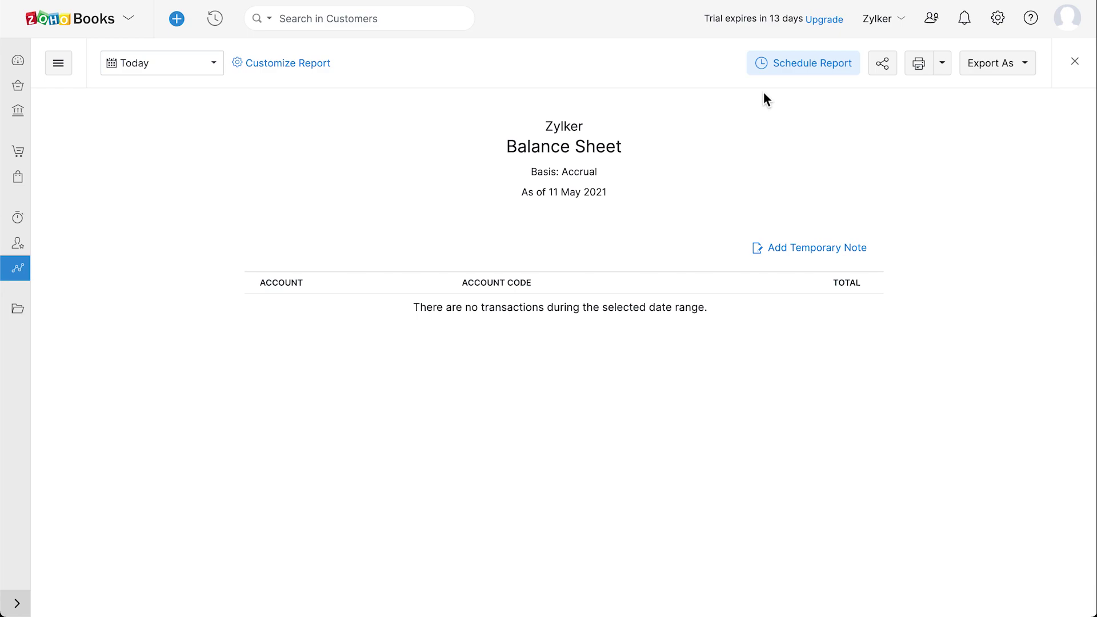
left_click(819, 69)
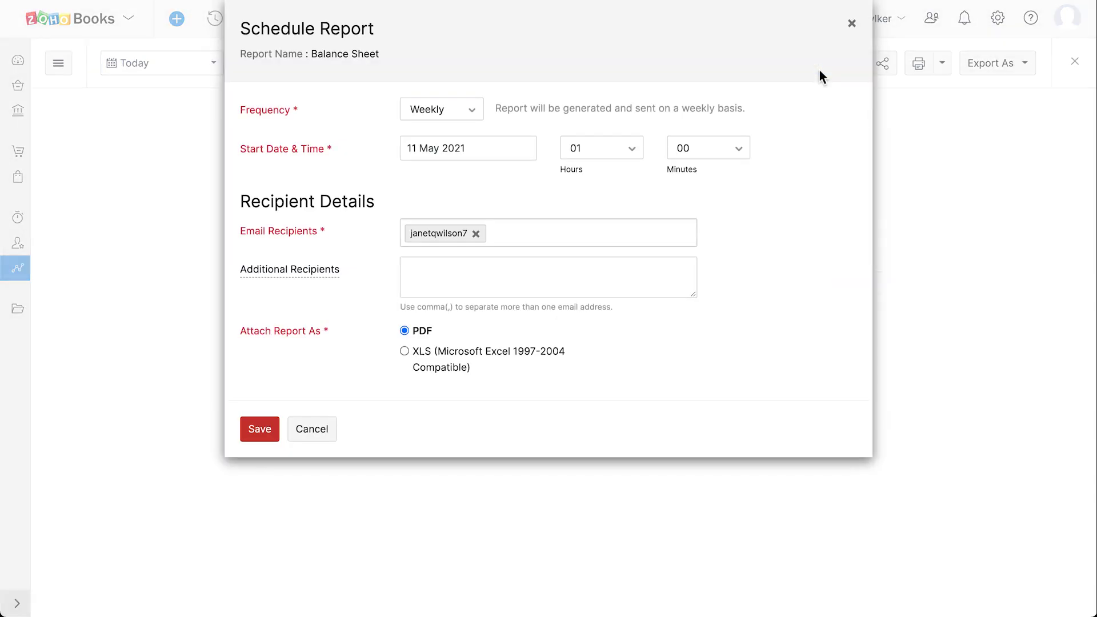
left_click(851, 23)
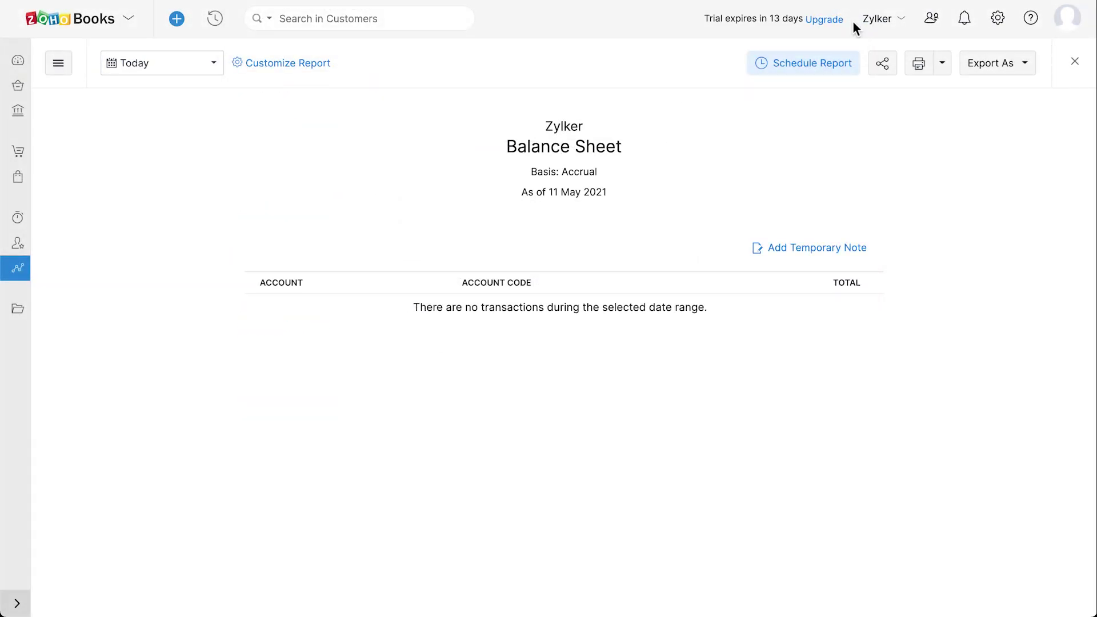
left_click(885, 63)
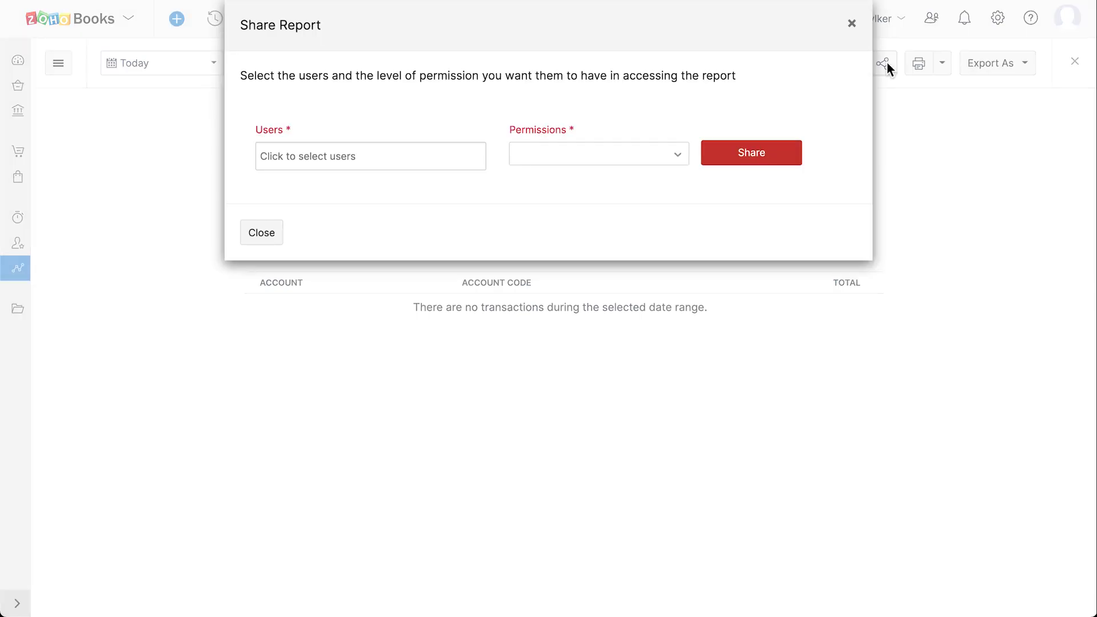
left_click(851, 23)
left_click(1016, 70)
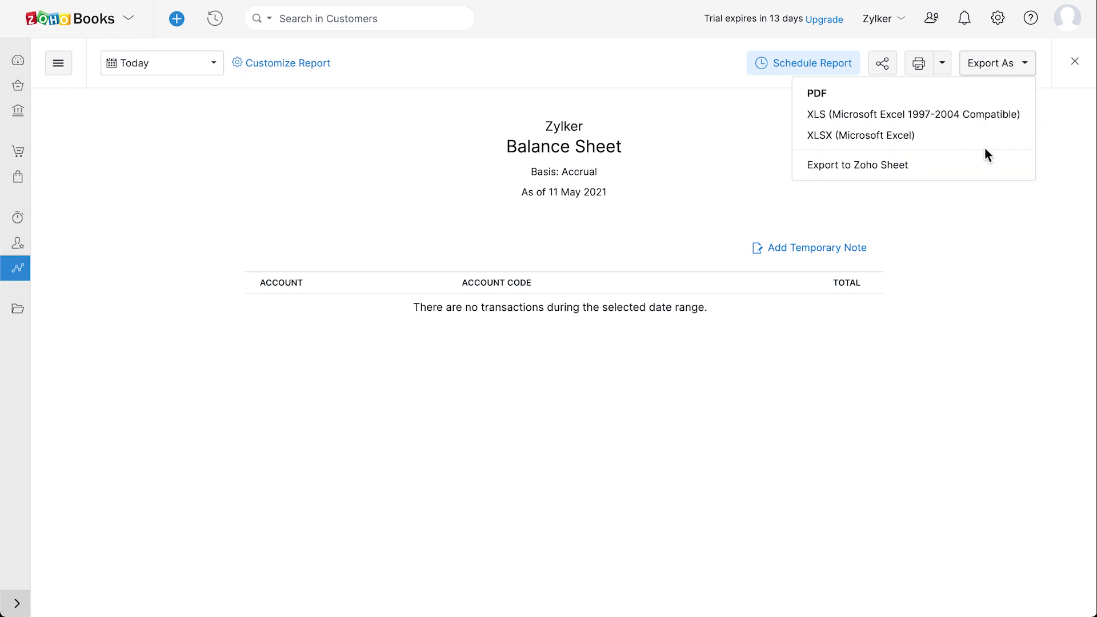
left_click(1026, 71)
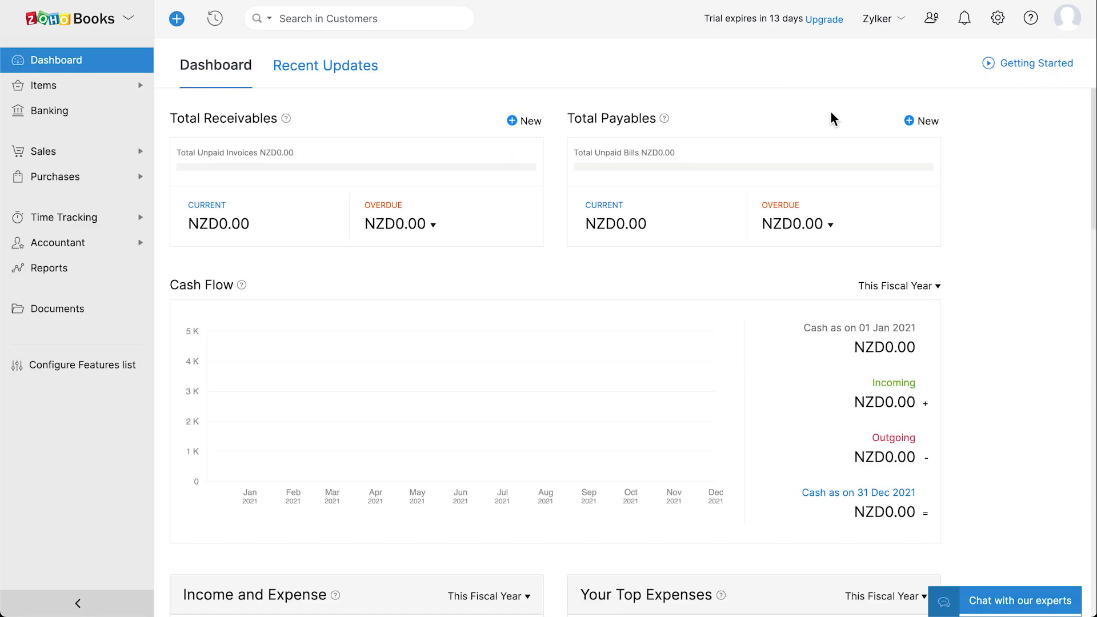
Go to the Taxes settings page, whose Tax Rates list is still empty
left_click(997, 18)
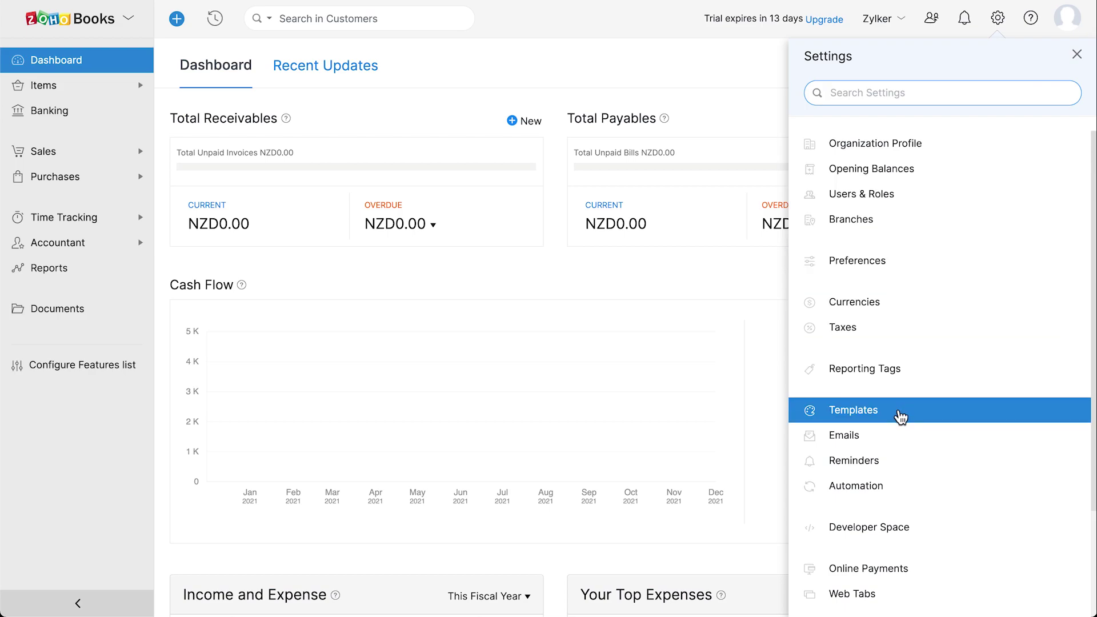
scroll(896, 414, "down", 2)
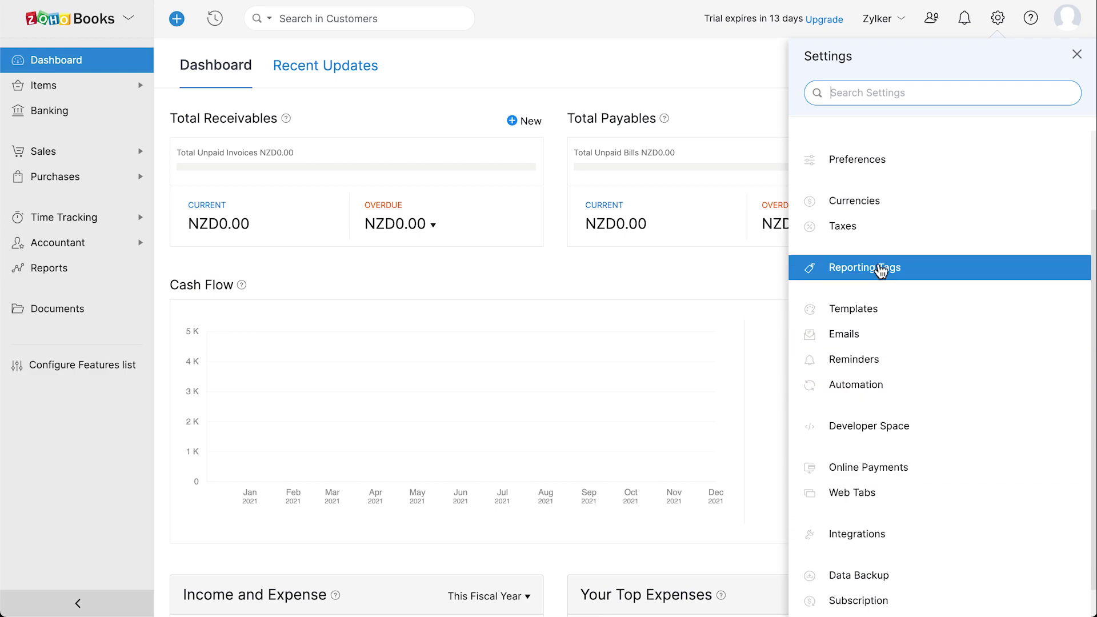
left_click(880, 238)
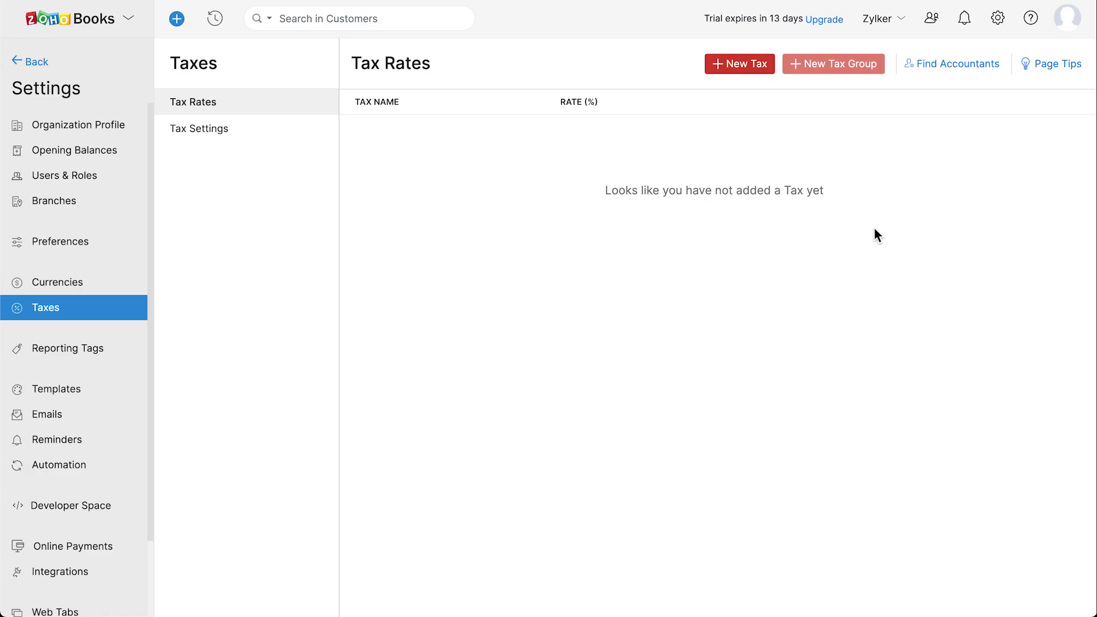
Create and save a new tax named 'GST 15%' with a 15% rate
left_click(762, 71)
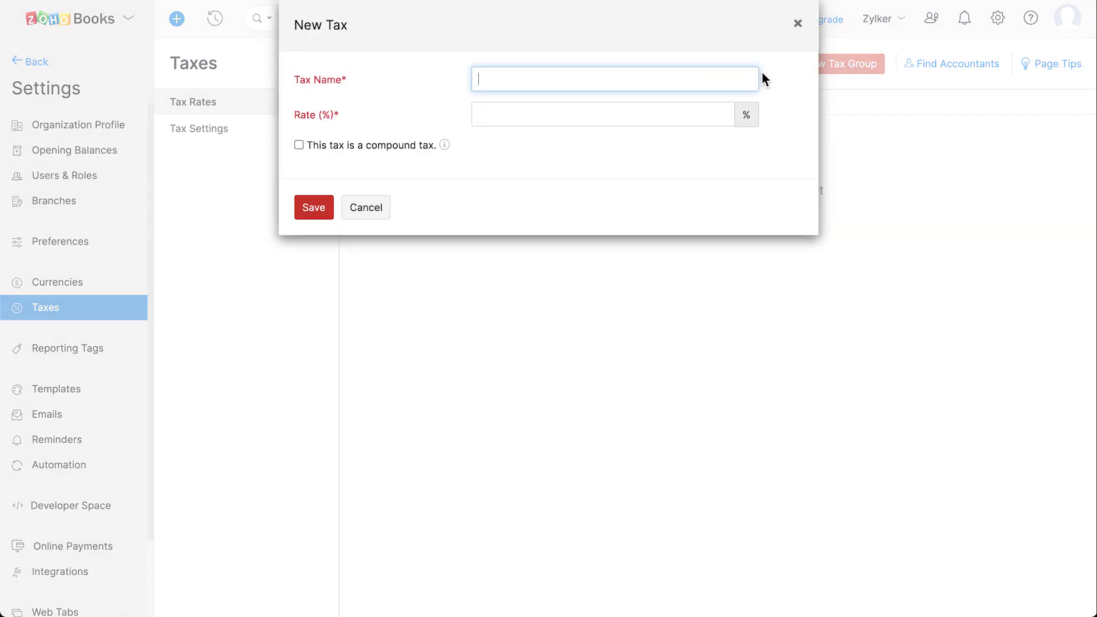
type("GST 15%")
left_click(550, 117)
type("15")
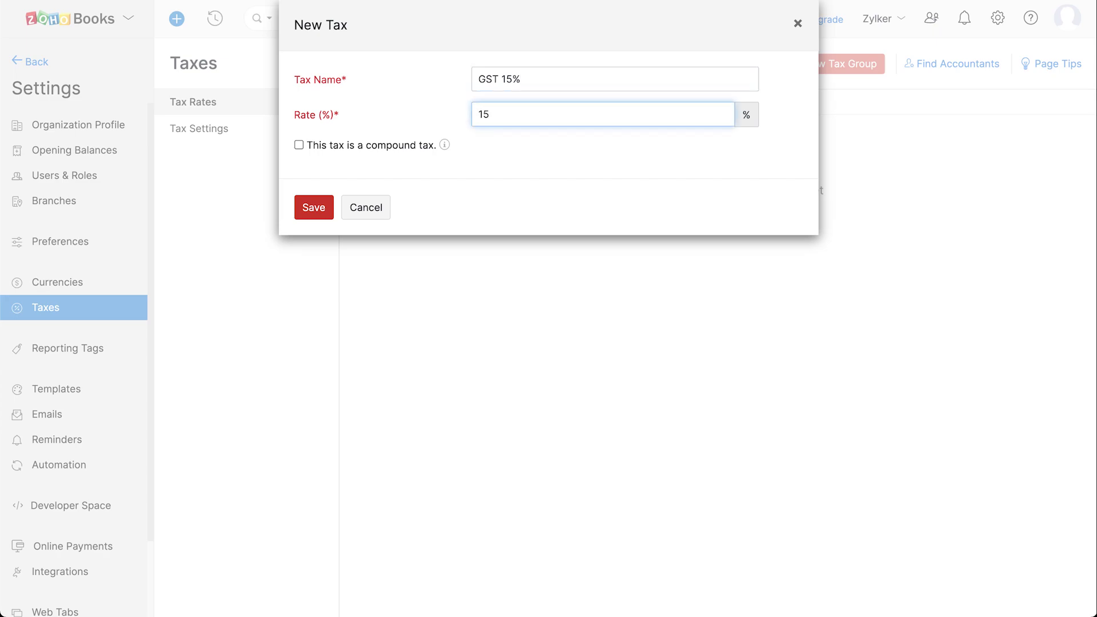
left_click(322, 211)
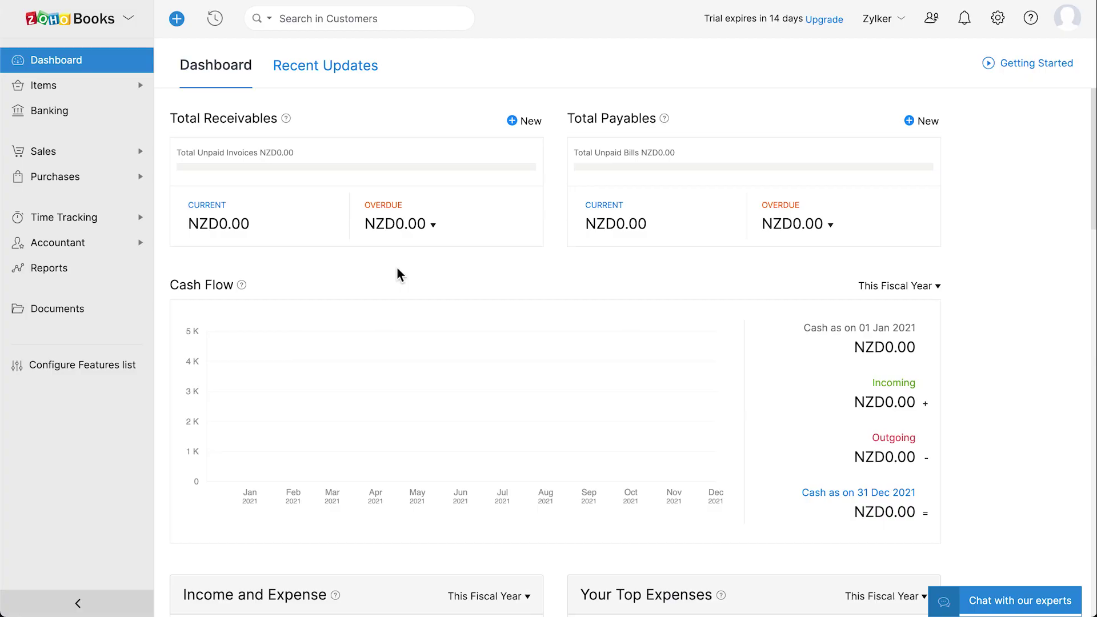
Go to the Chart of Accounts under Accountant and start a new account
left_click(105, 245)
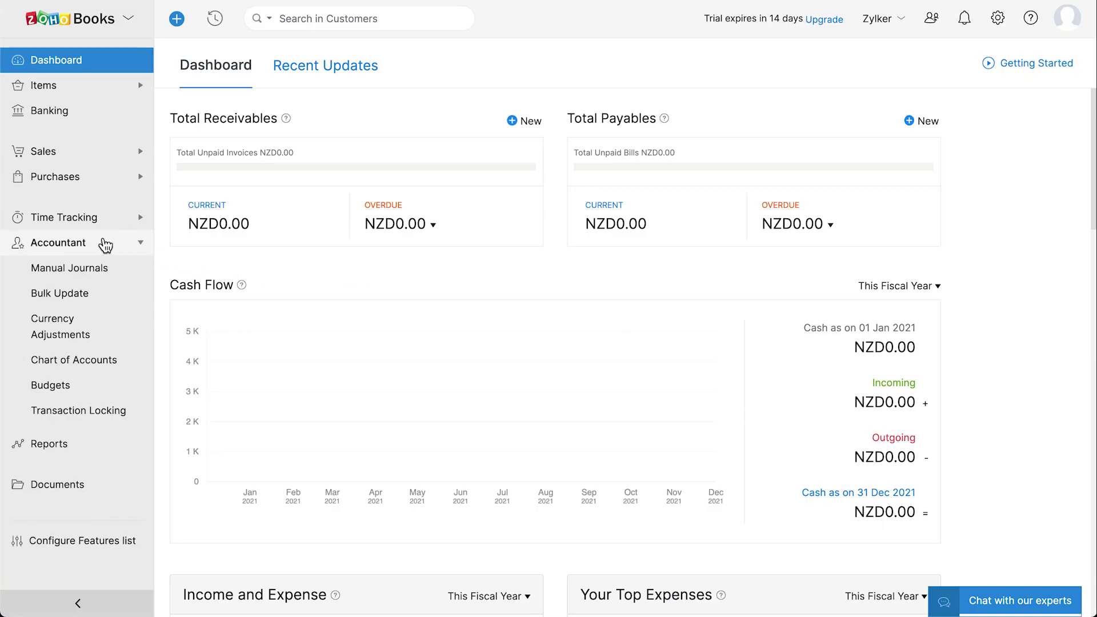
left_click(133, 366)
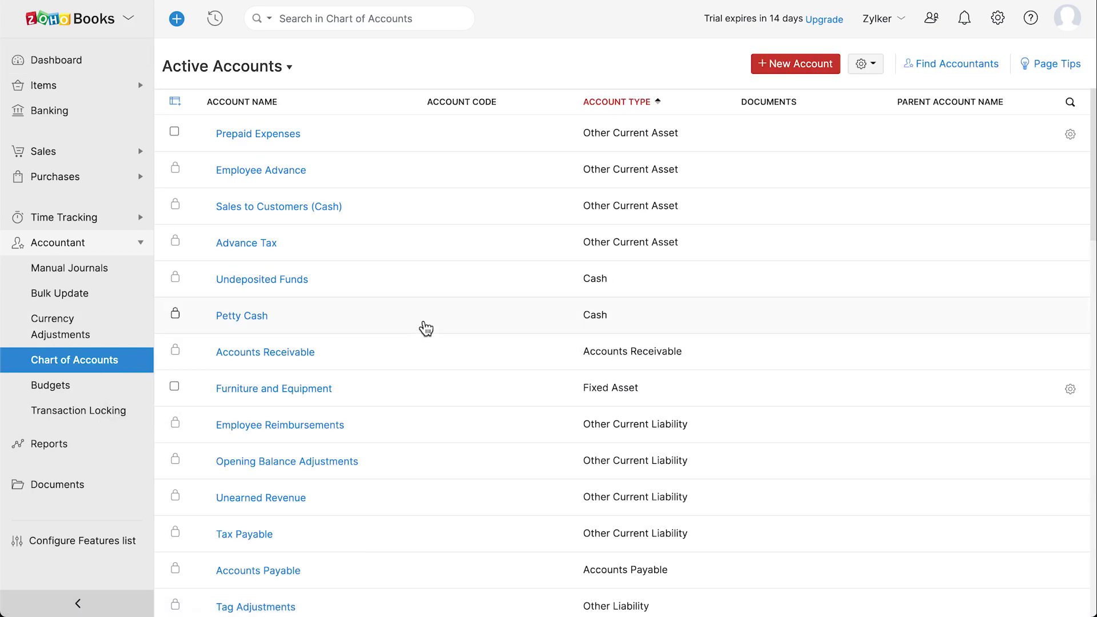
scroll(425, 329, "down", 3)
scroll(425, 329, "up", 3)
left_click(811, 78)
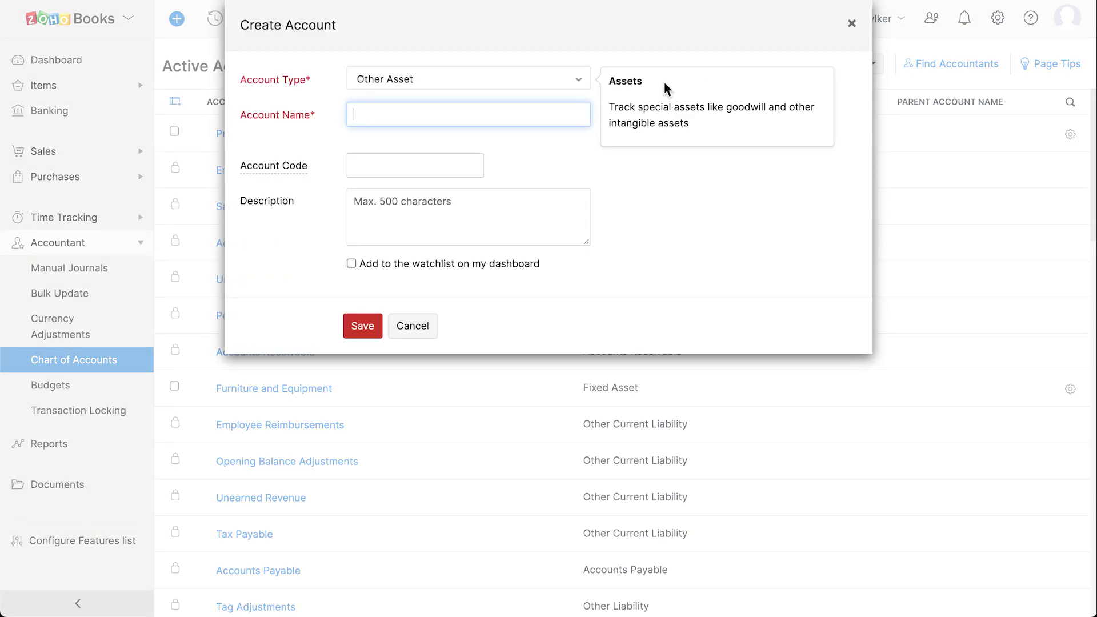
Save an Other Asset account 'Raw Materials', code 400, added to the dashboard watchlist
left_click(501, 84)
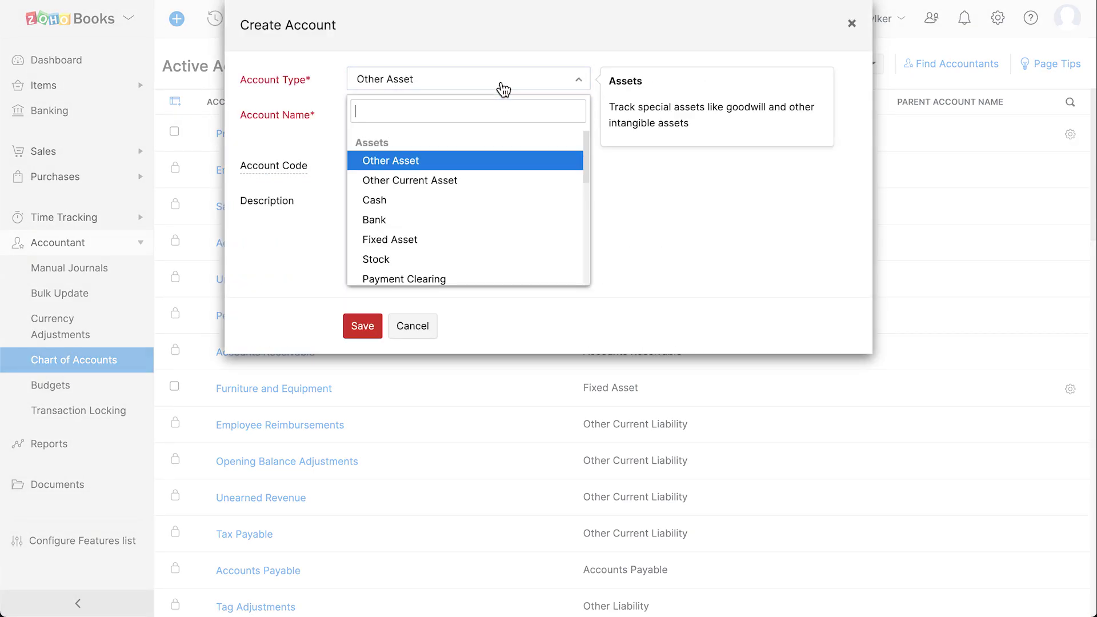
left_click(459, 161)
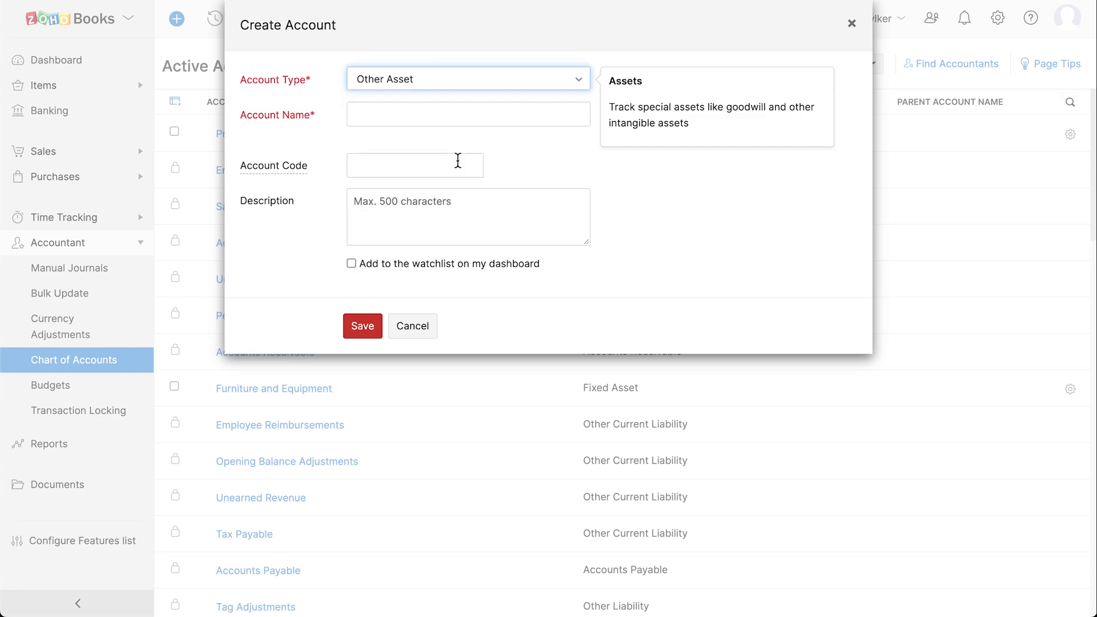
left_click(406, 114)
type("Raw Materials")
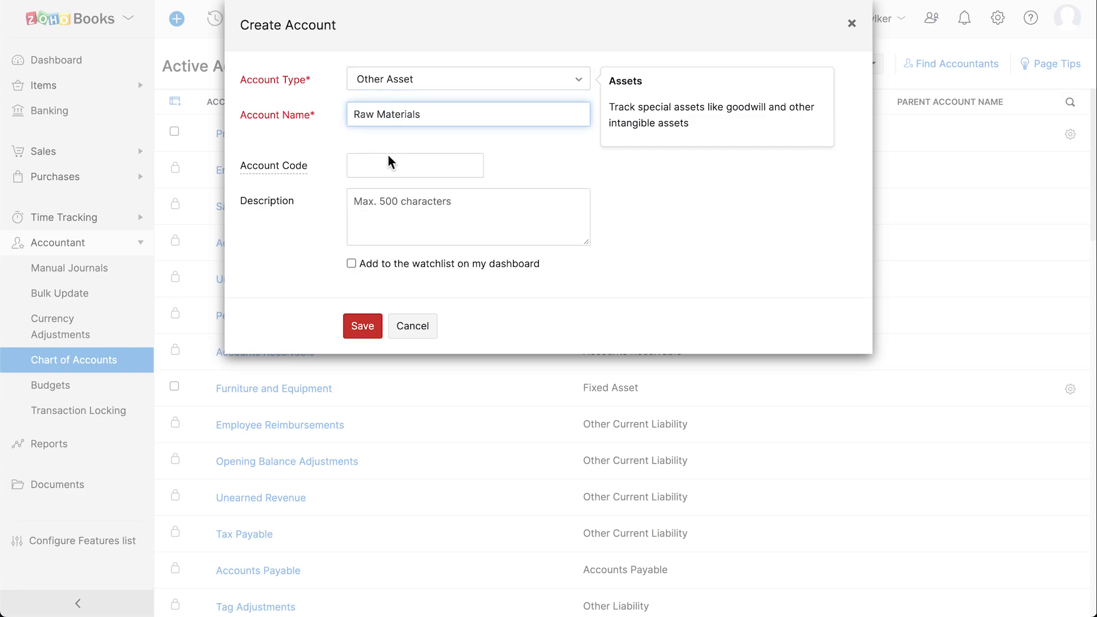
left_click(383, 165)
type("400")
left_click(393, 210)
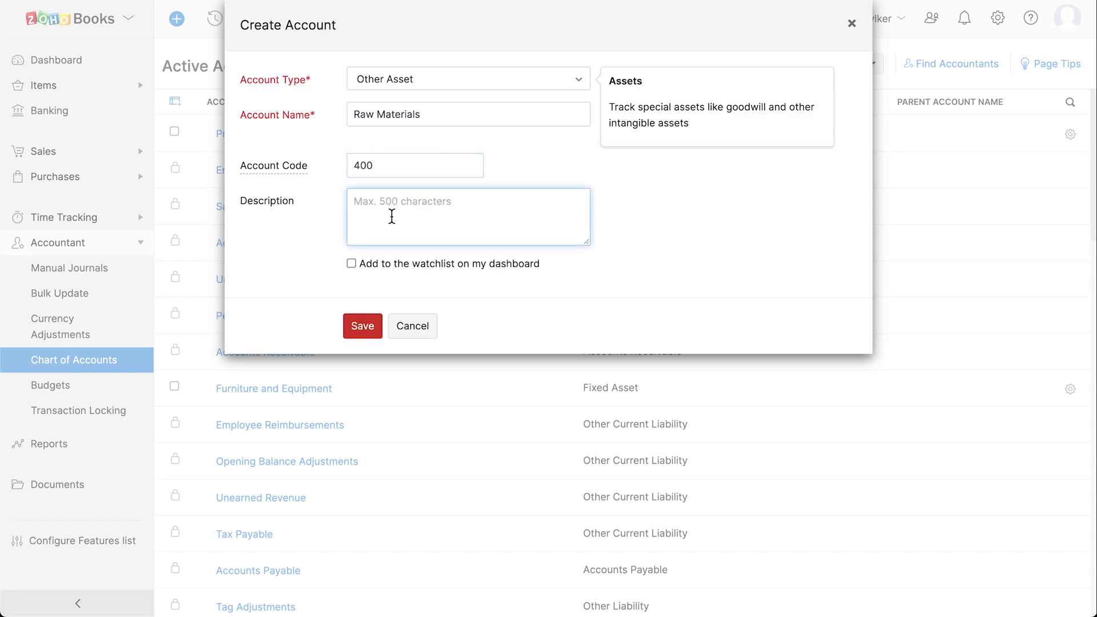
left_click(352, 264)
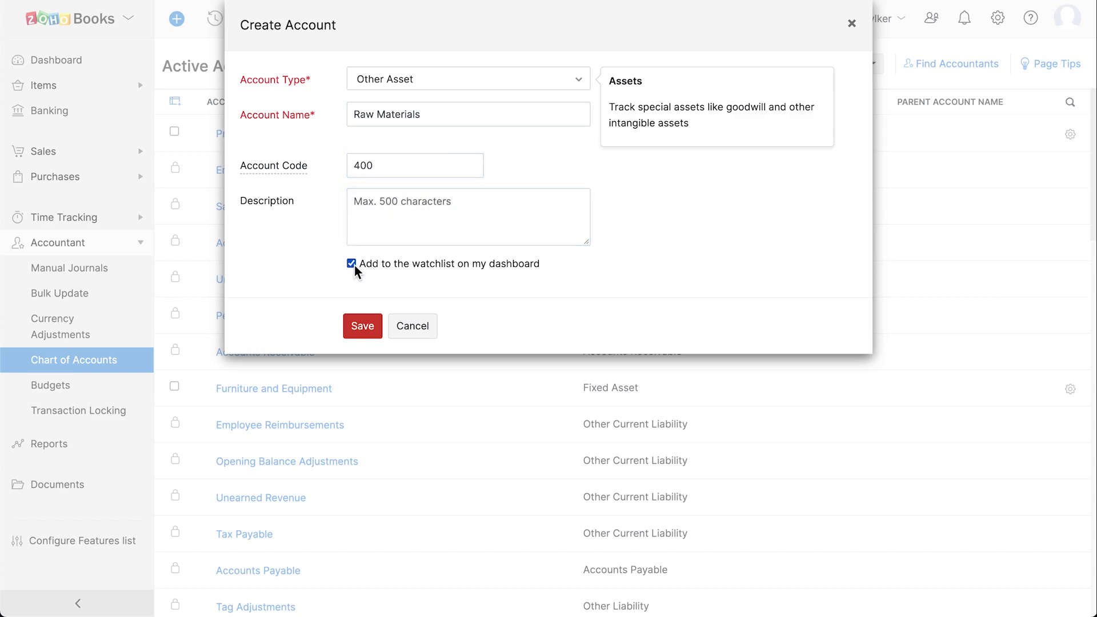
left_click(363, 327)
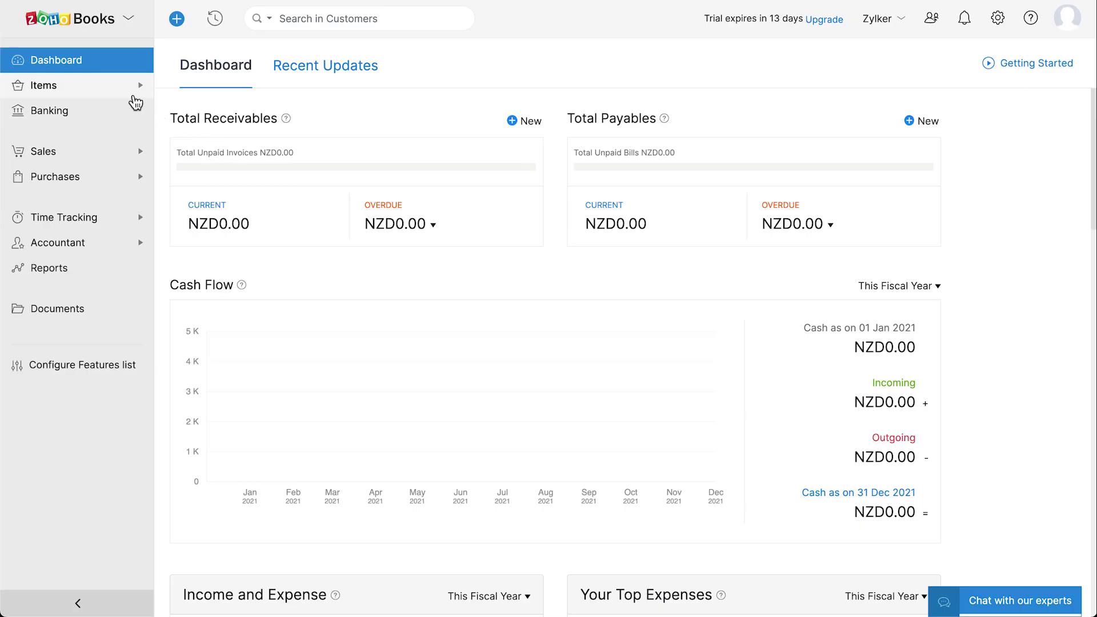
Expand Items in the sidebar and go to the empty Active Items list
left_click(126, 93)
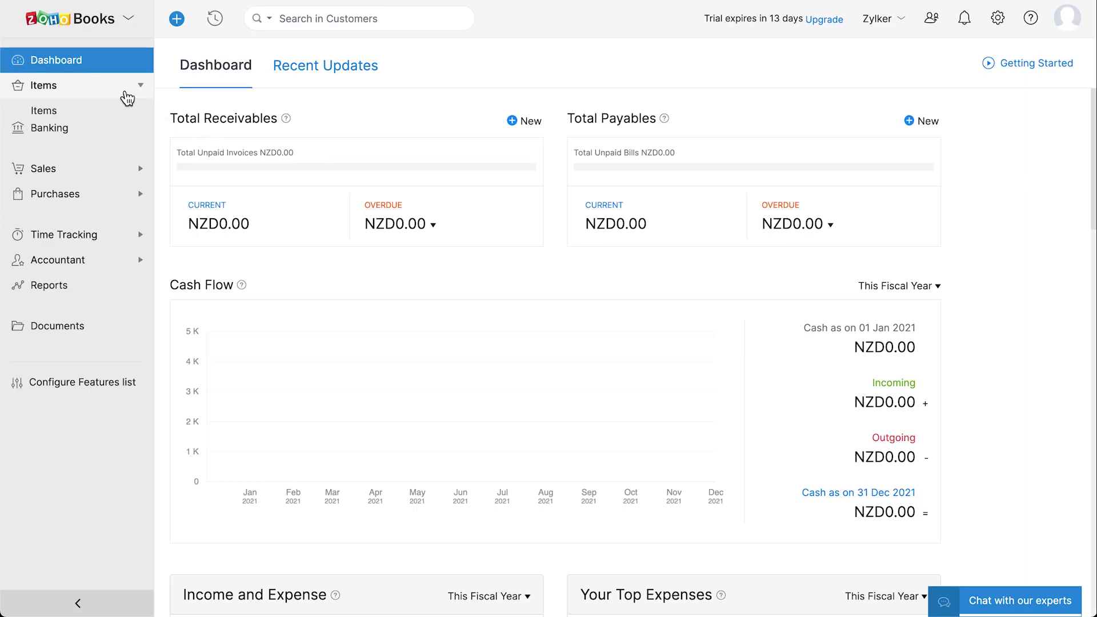
left_click(116, 120)
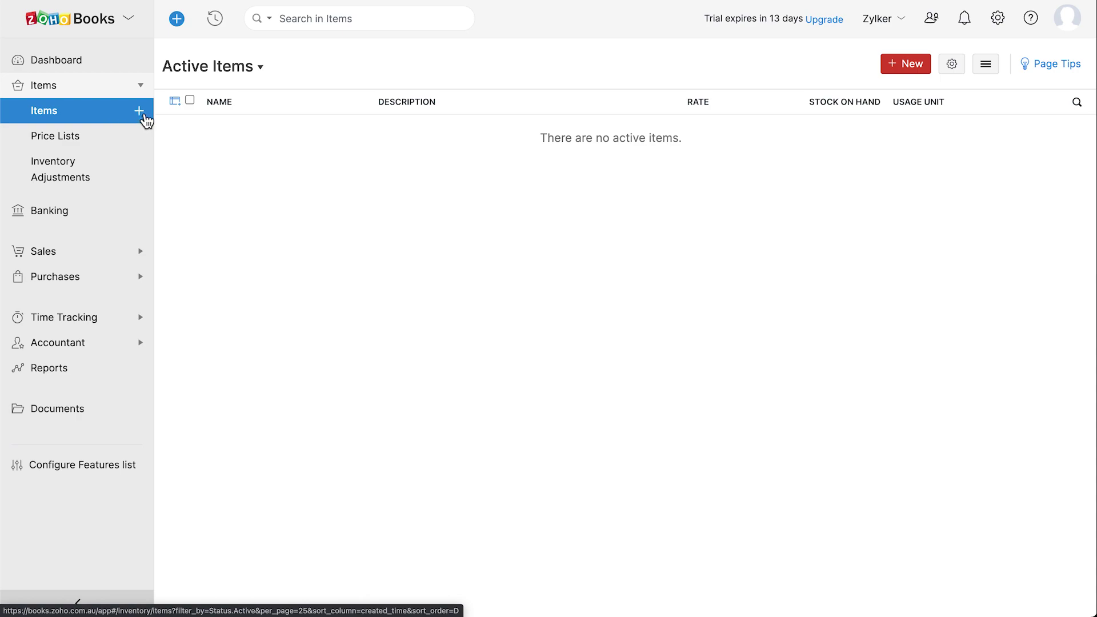
Start a new item named 'MacBook Pro' measured in pcs
left_click(142, 116)
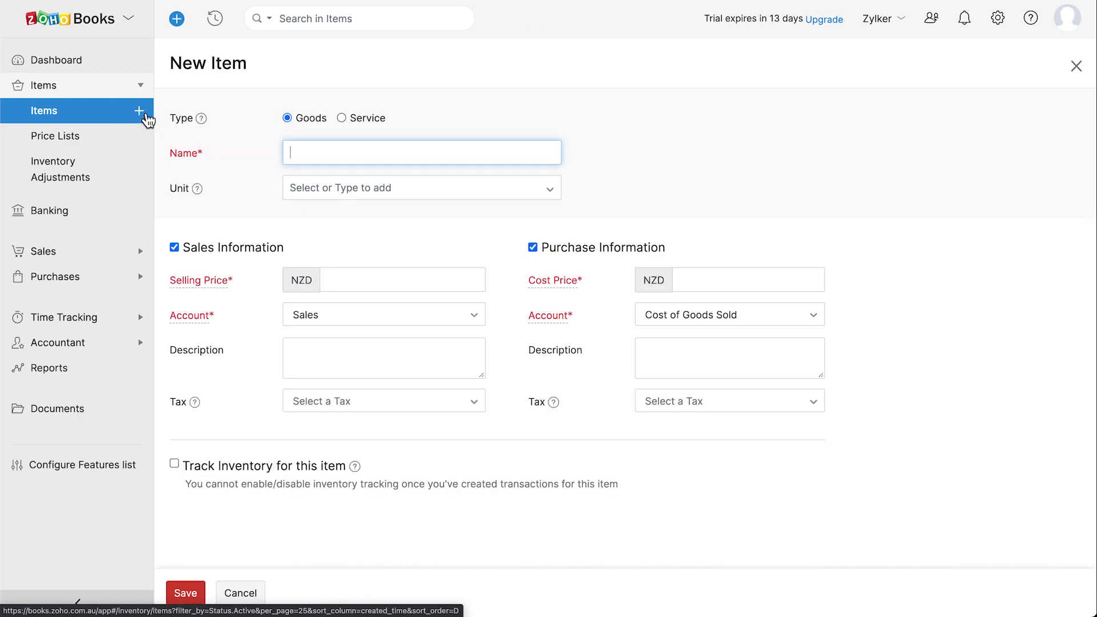
type("MacBook Pro")
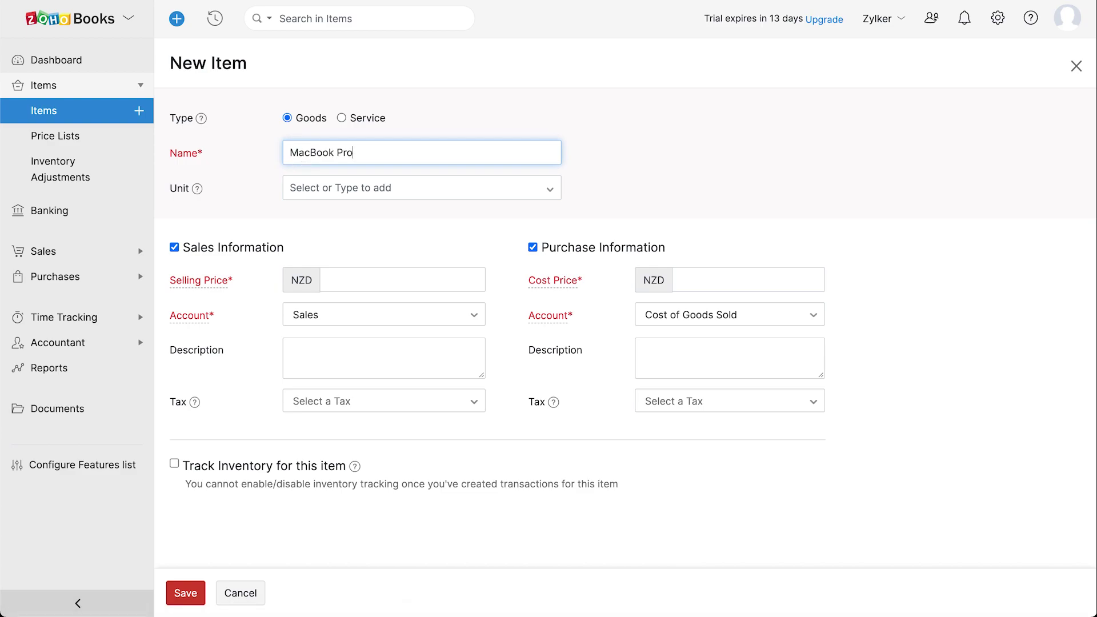
left_click(299, 194)
type("pcs")
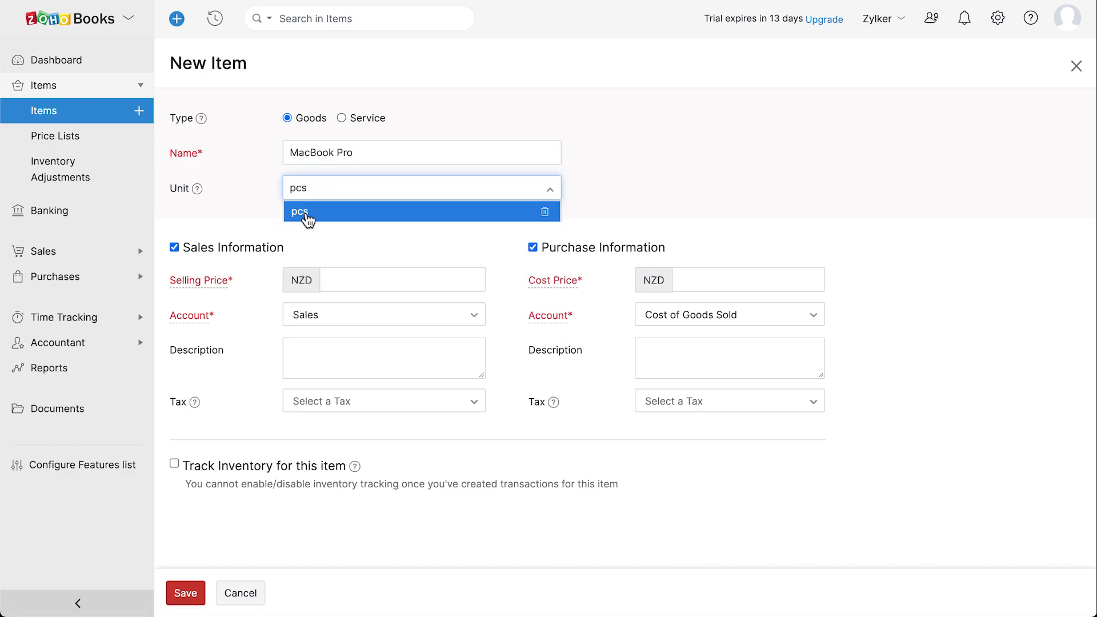
left_click(304, 214)
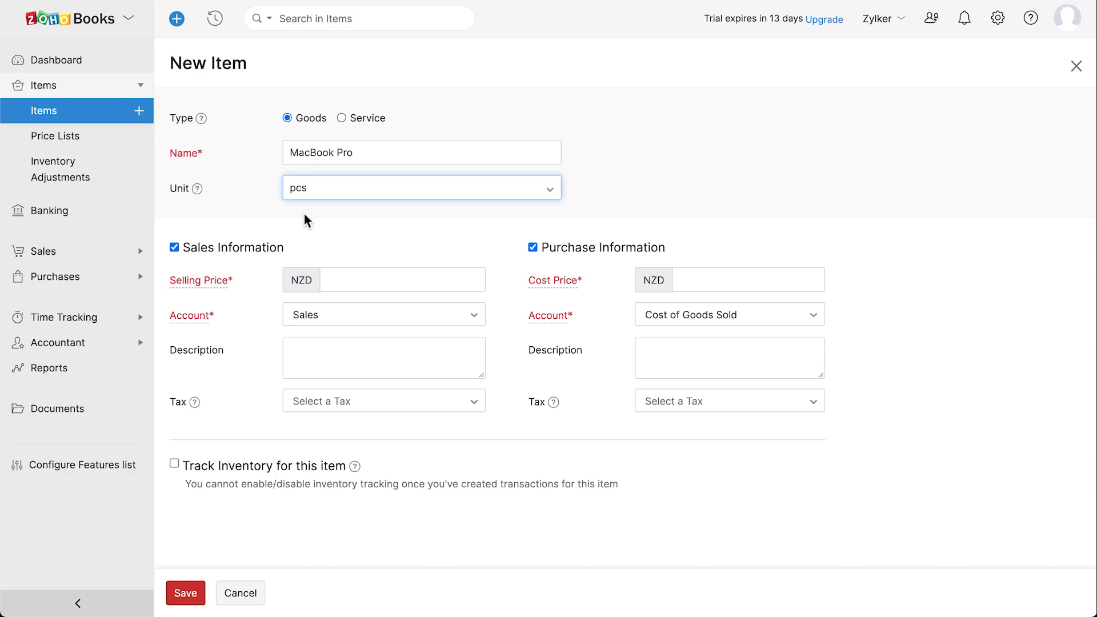
Give the item selling price 2300, cost price 2000, Cost of Goods Sold account and GST 15%
left_click(349, 278)
type("2300")
left_click(684, 278)
type("2000")
left_click(773, 321)
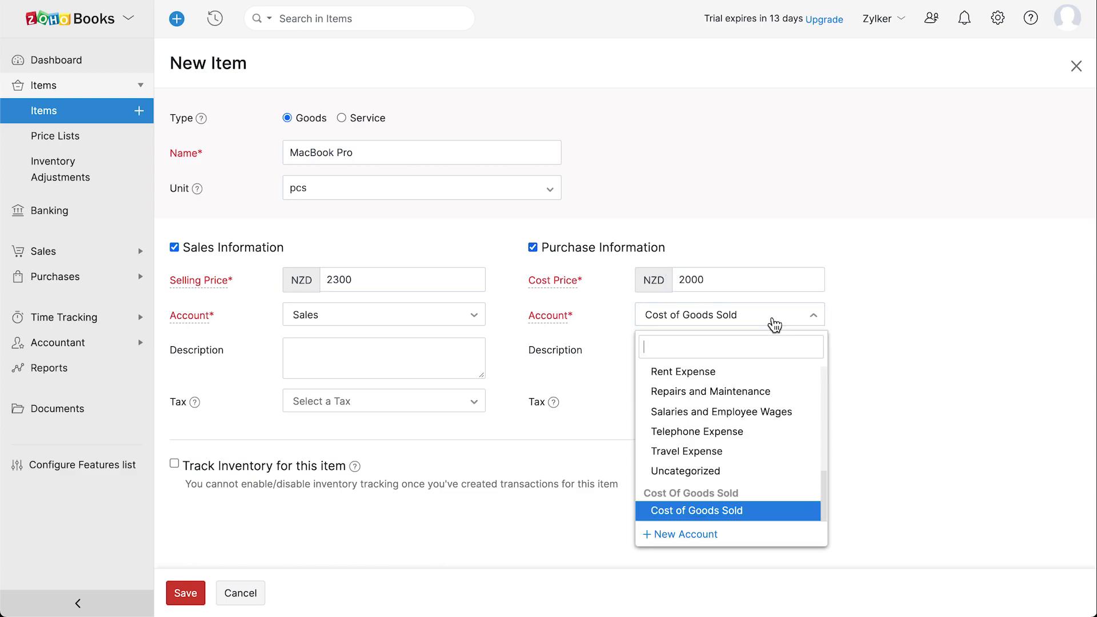
left_click(774, 324)
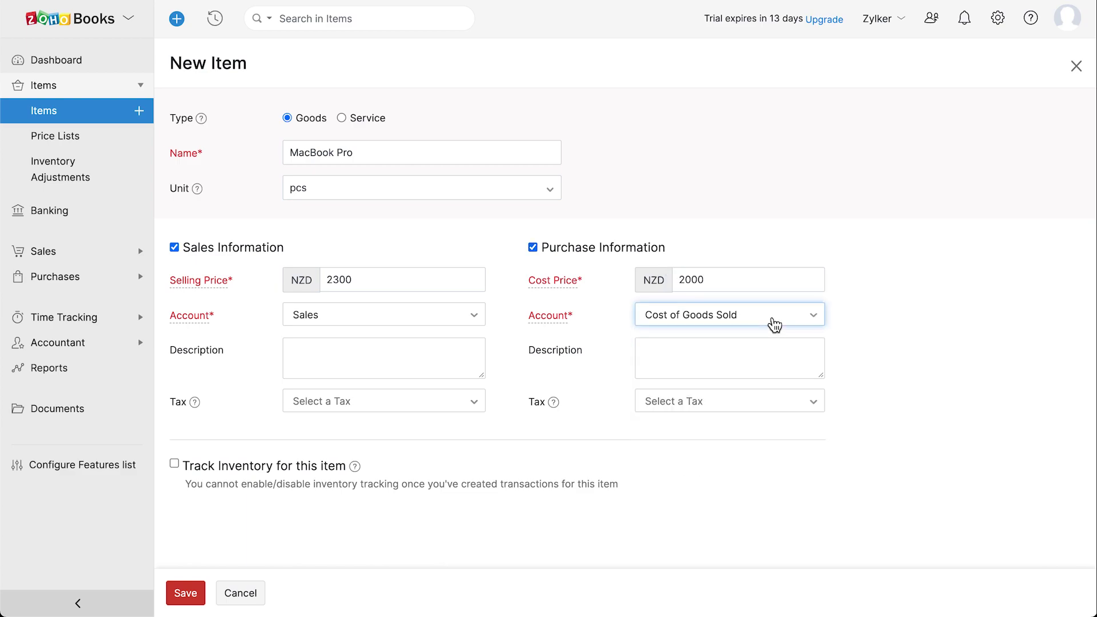
left_click(713, 411)
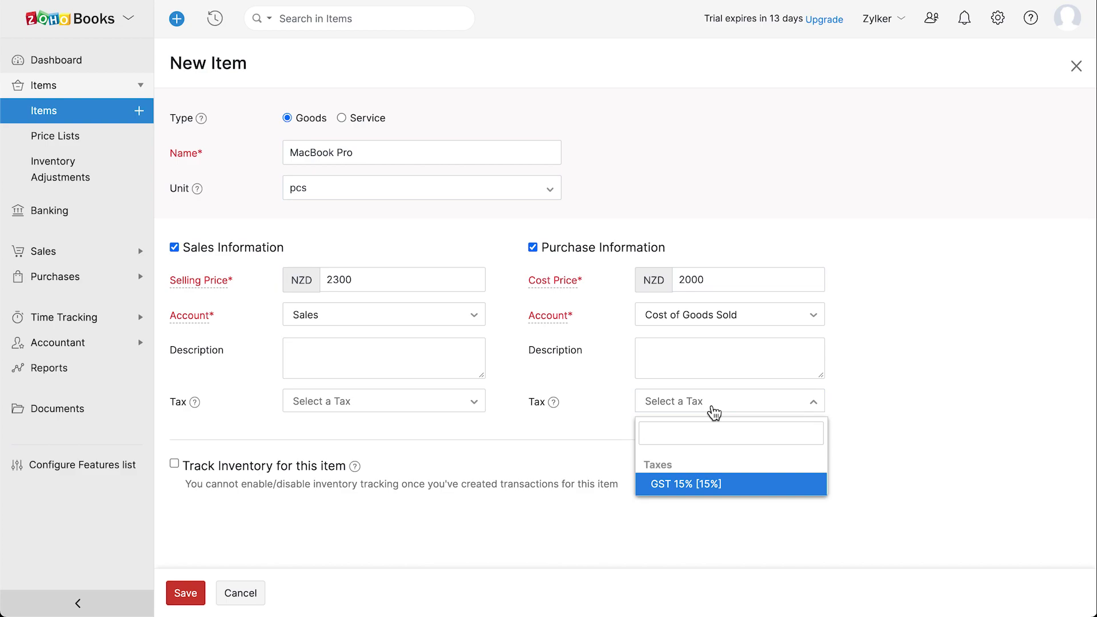
left_click(698, 484)
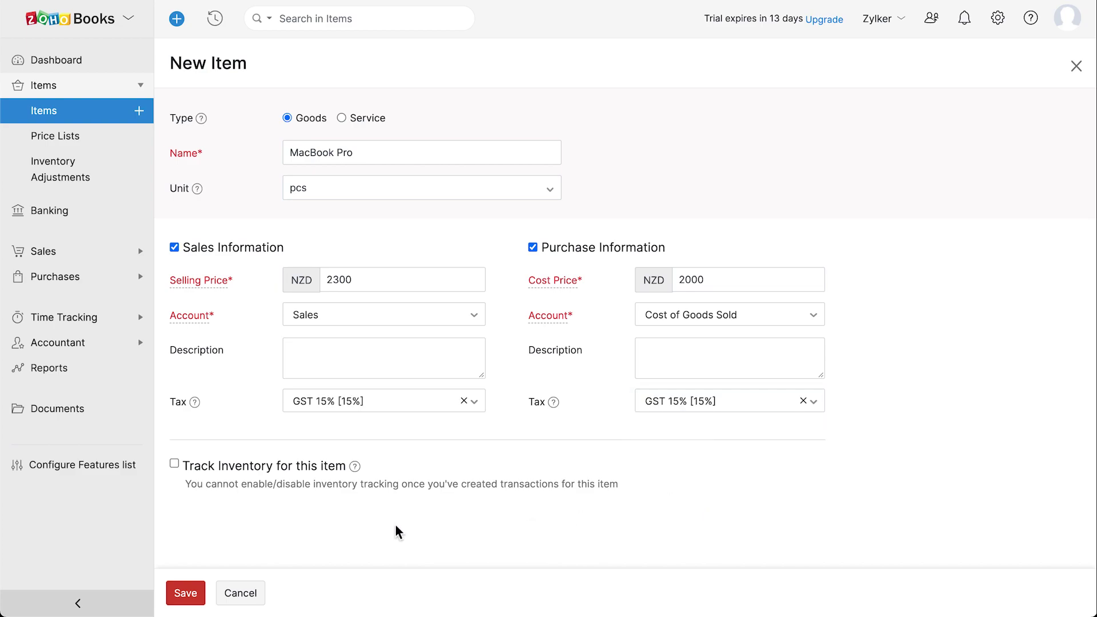
Track inventory in Inventory Asset with 30 opening stock at 2300, and save the item
left_click(176, 464)
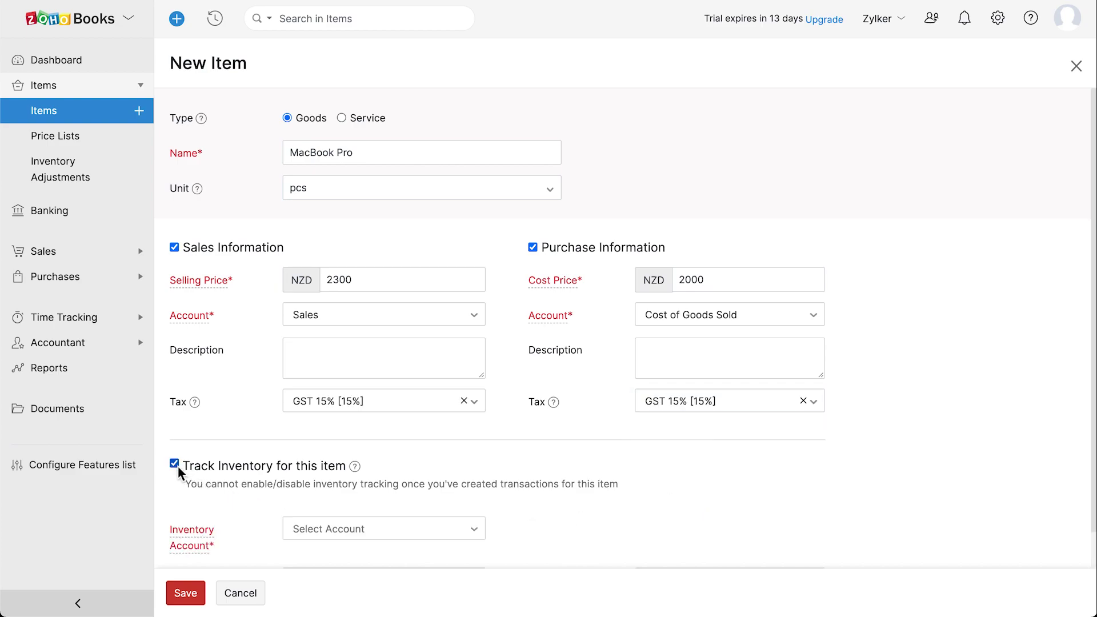
scroll(177, 465, "down", 3)
left_click(385, 441)
left_click(396, 512)
left_click(394, 483)
type("30")
left_click(655, 484)
type("2300")
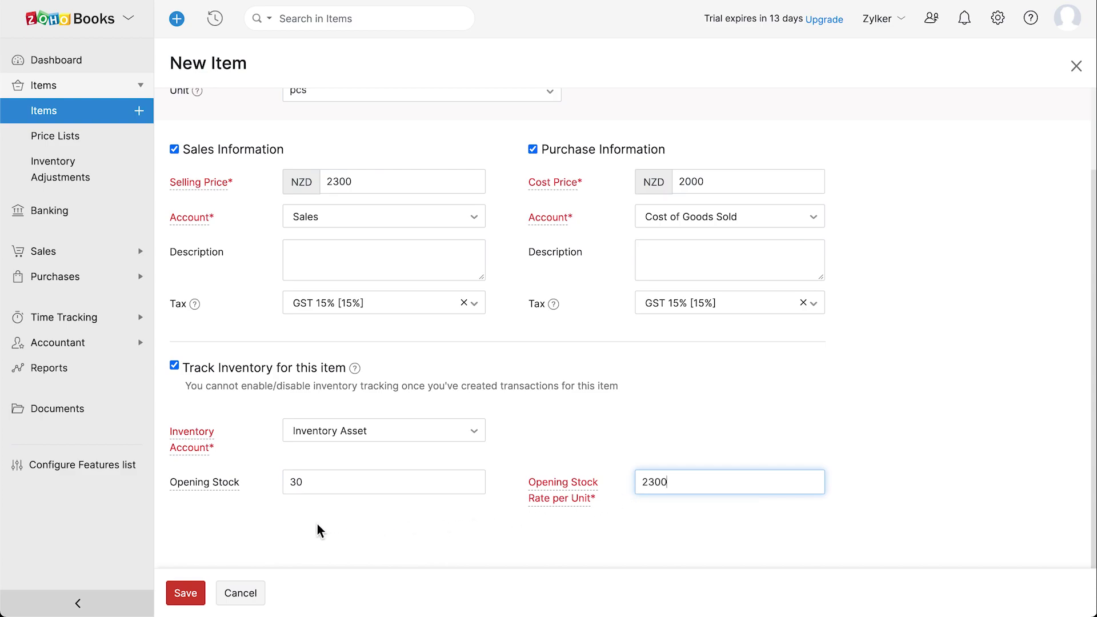
left_click(188, 594)
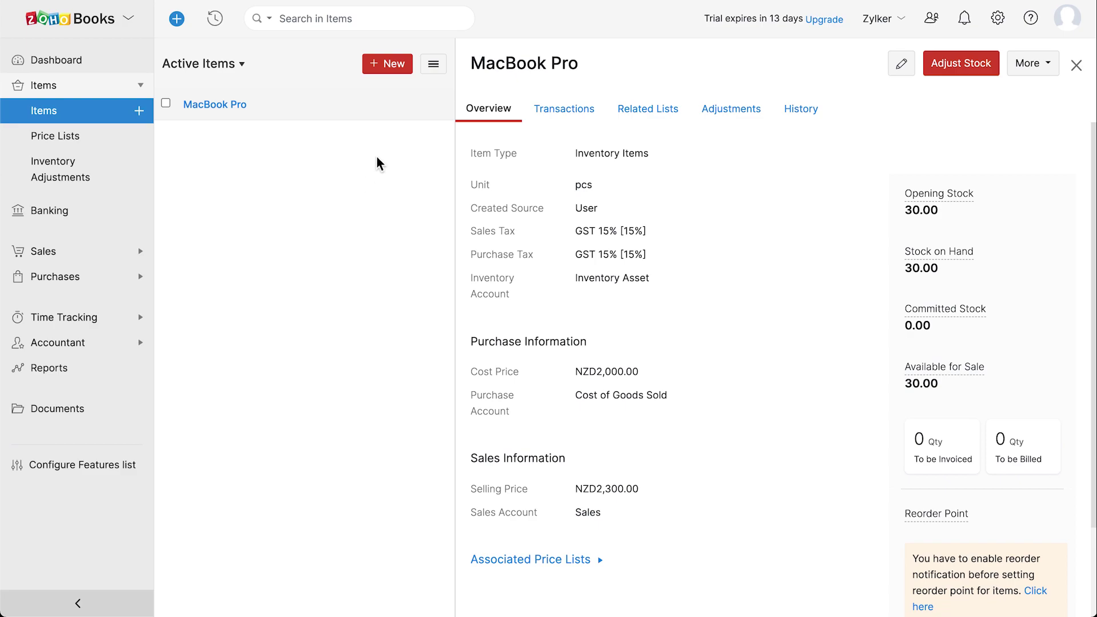
left_click(433, 65)
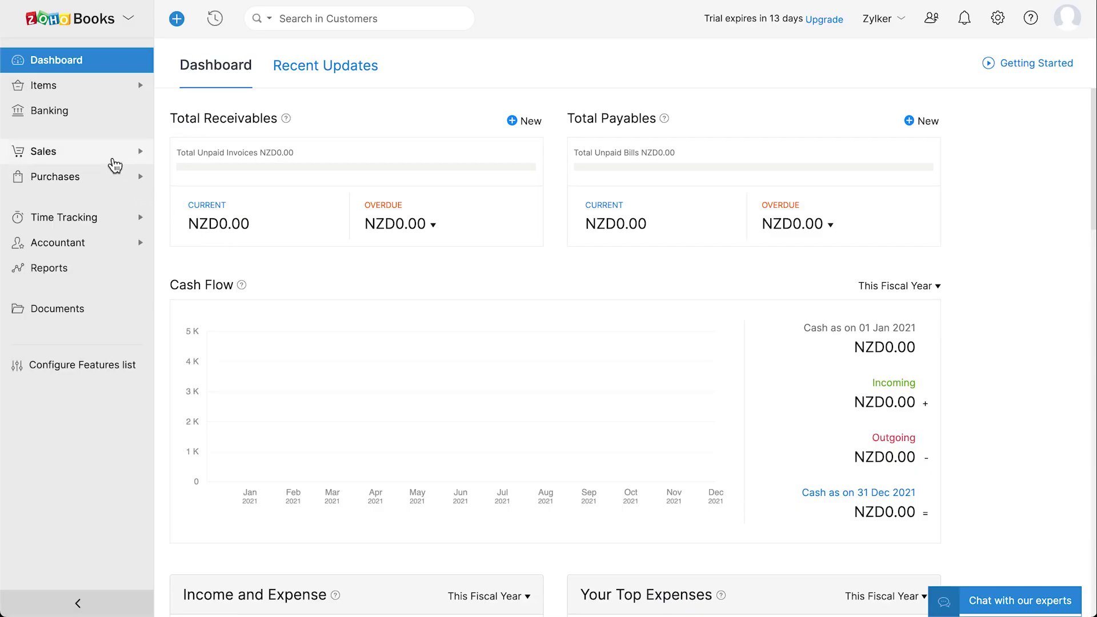
Start a new customer with the contact's first and last name, company Z Electronics, and e-mail
left_click(112, 164)
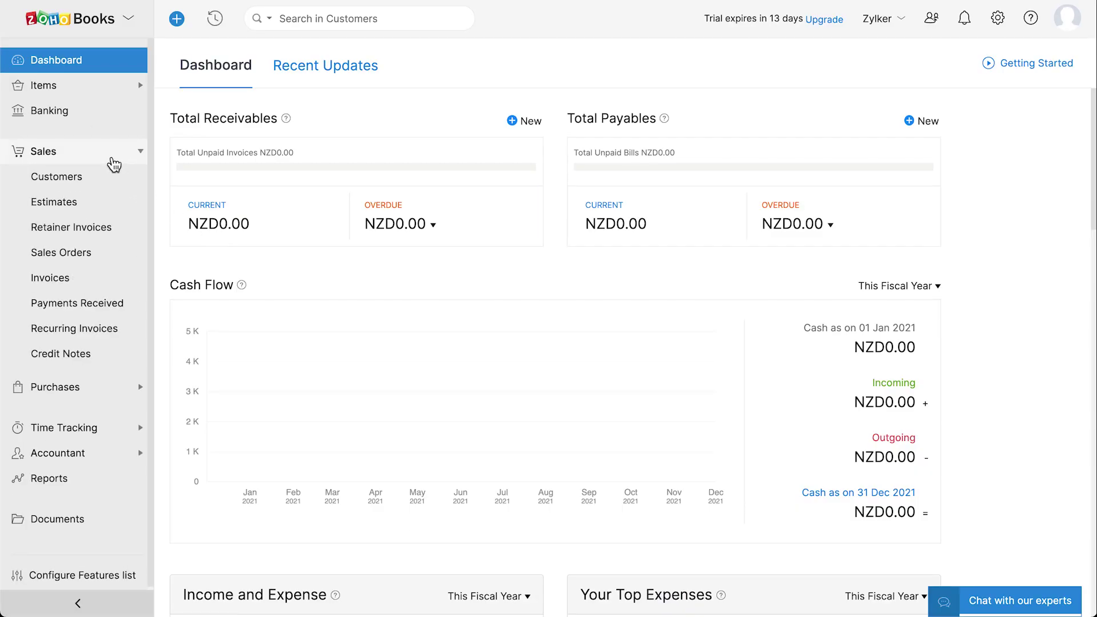
left_click(115, 178)
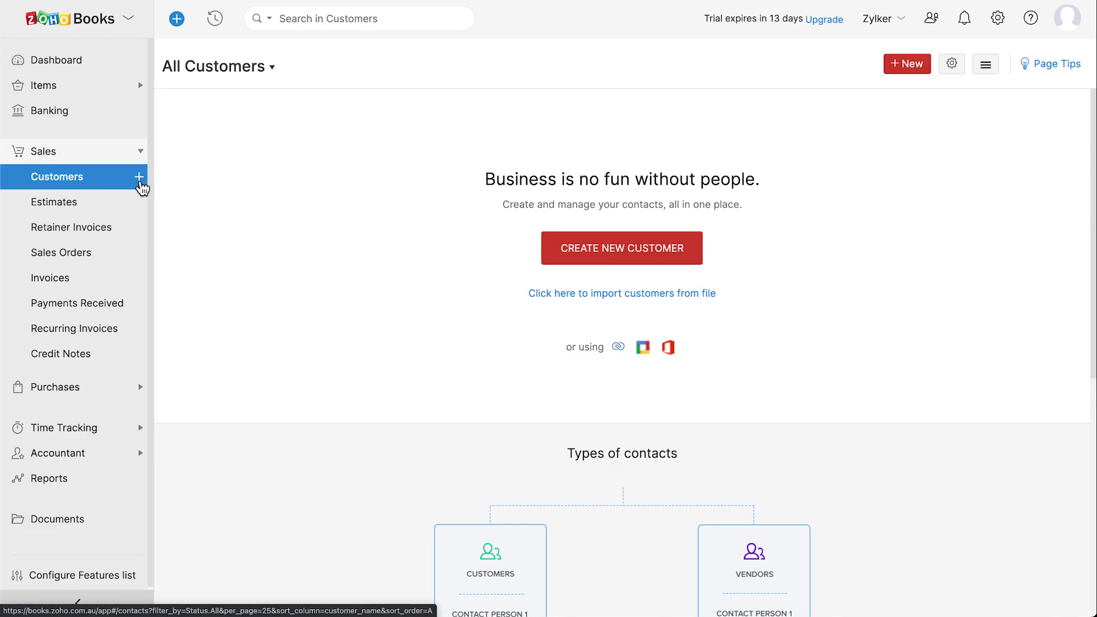
left_click(139, 177)
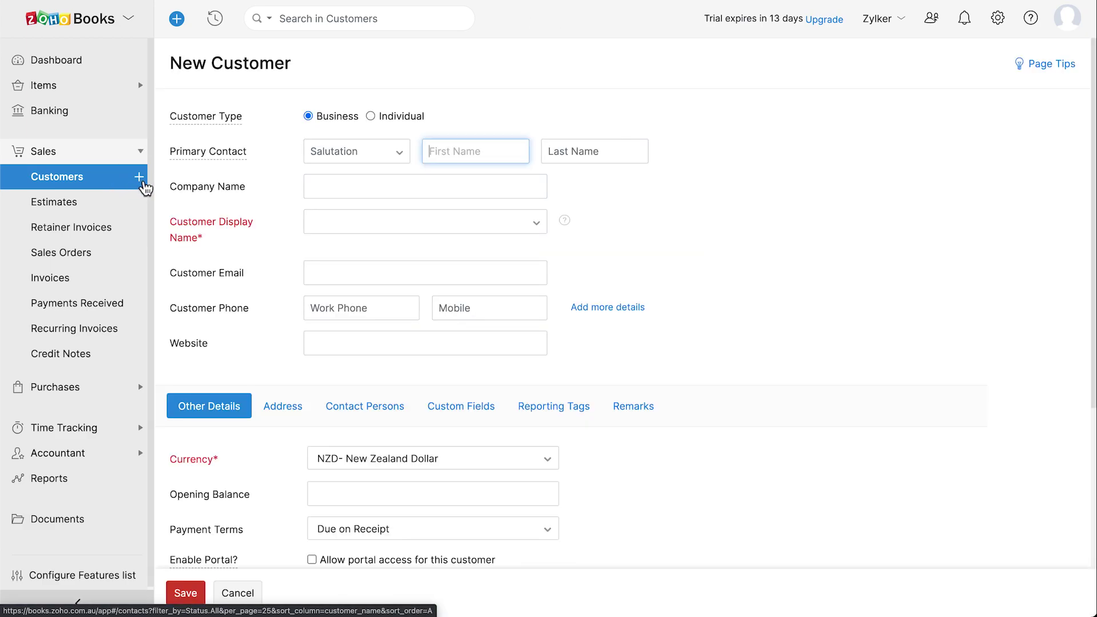
left_click(350, 152)
left_click(574, 153)
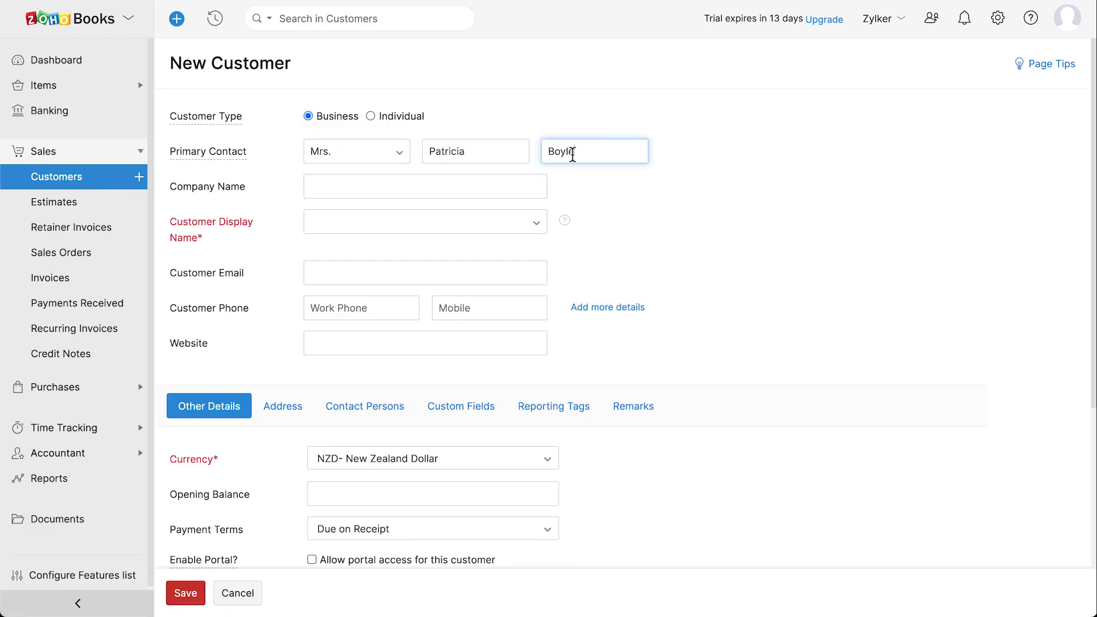
left_click(465, 189)
type("Z Electronics")
key("Tab")
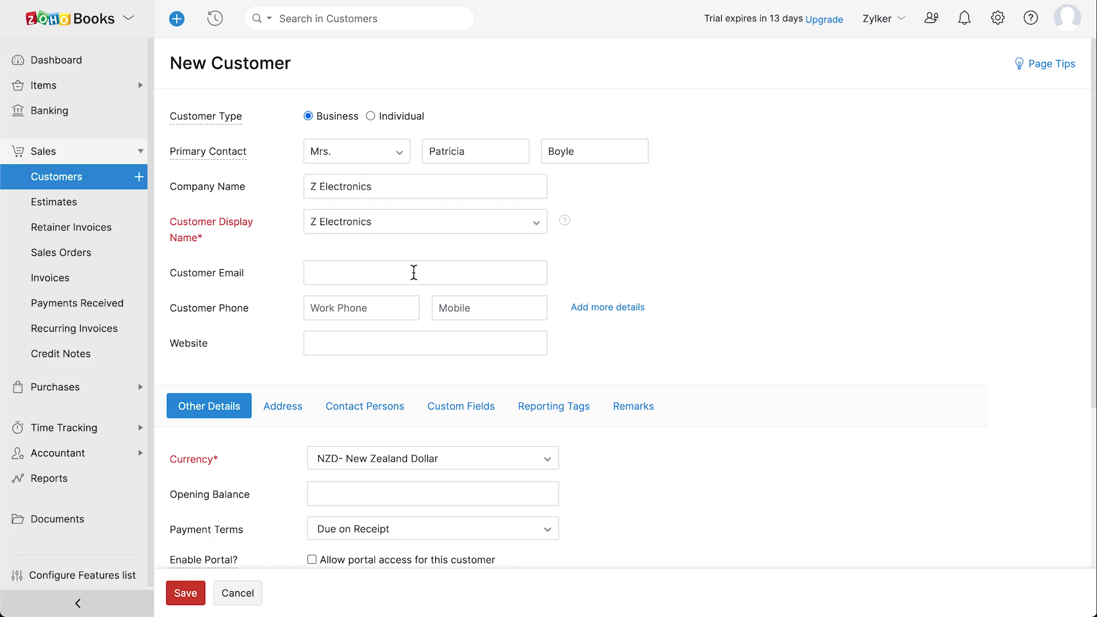
left_click(413, 272)
Set currency NZD, payment terms Due on Receipt, and allow portal access
scroll(414, 272, "down", 2)
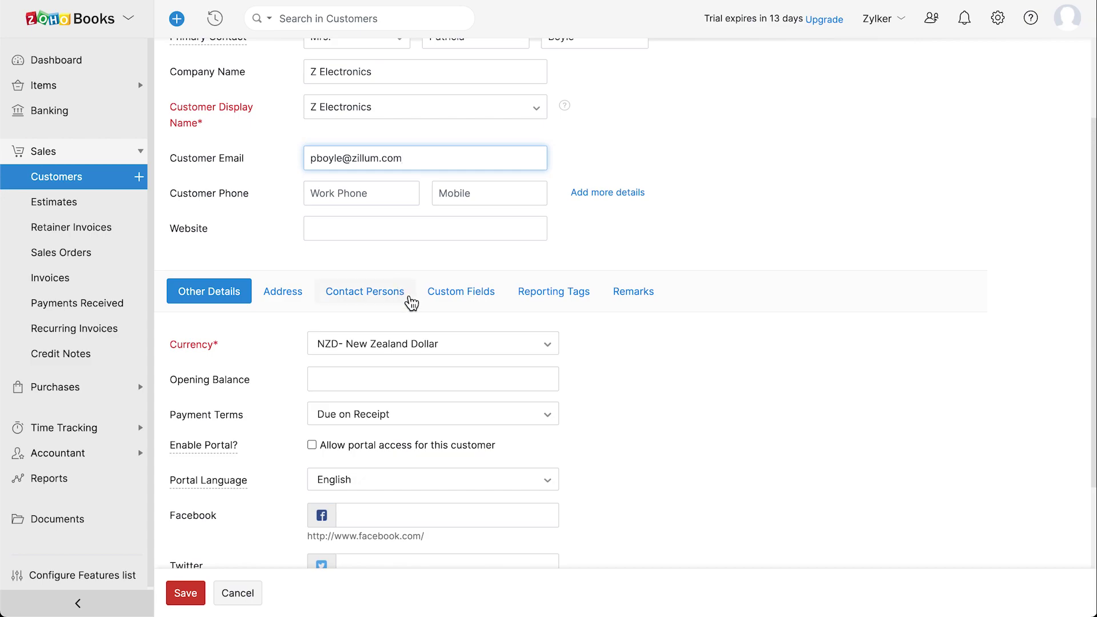
left_click(472, 350)
left_click(474, 352)
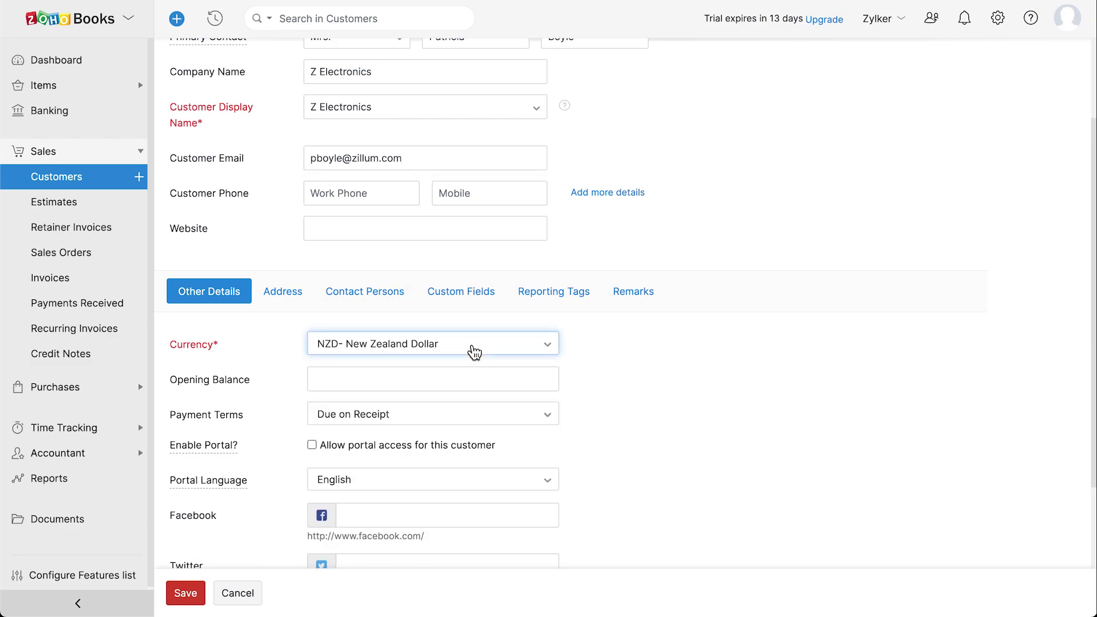
left_click(423, 375)
left_click(414, 421)
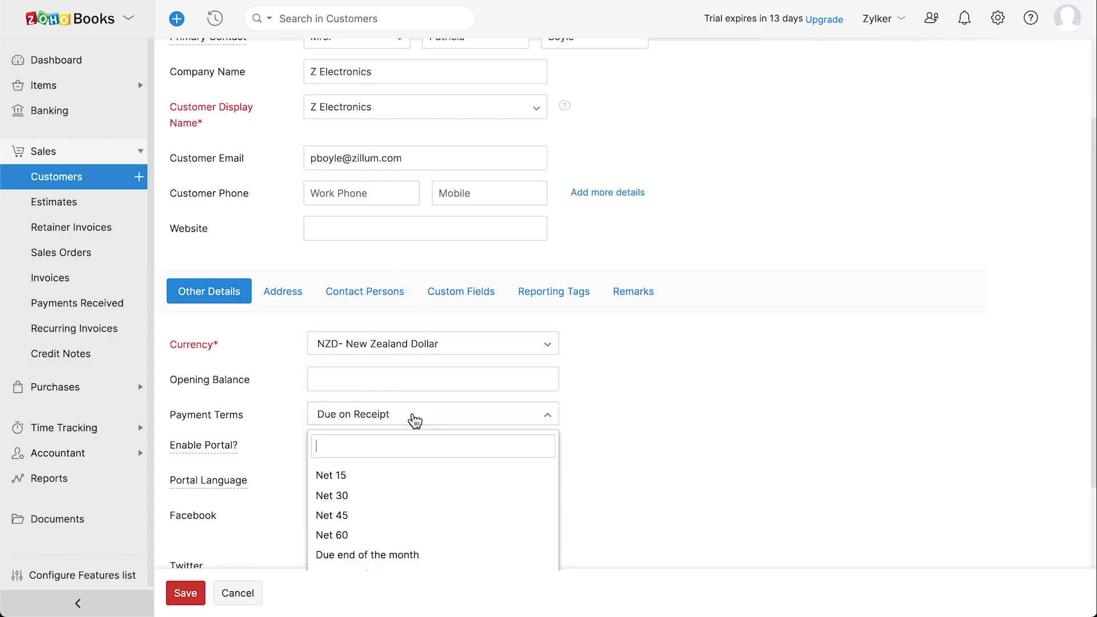
left_click(415, 420)
scroll(415, 420, "down", 2)
left_click(423, 420)
left_click(389, 465)
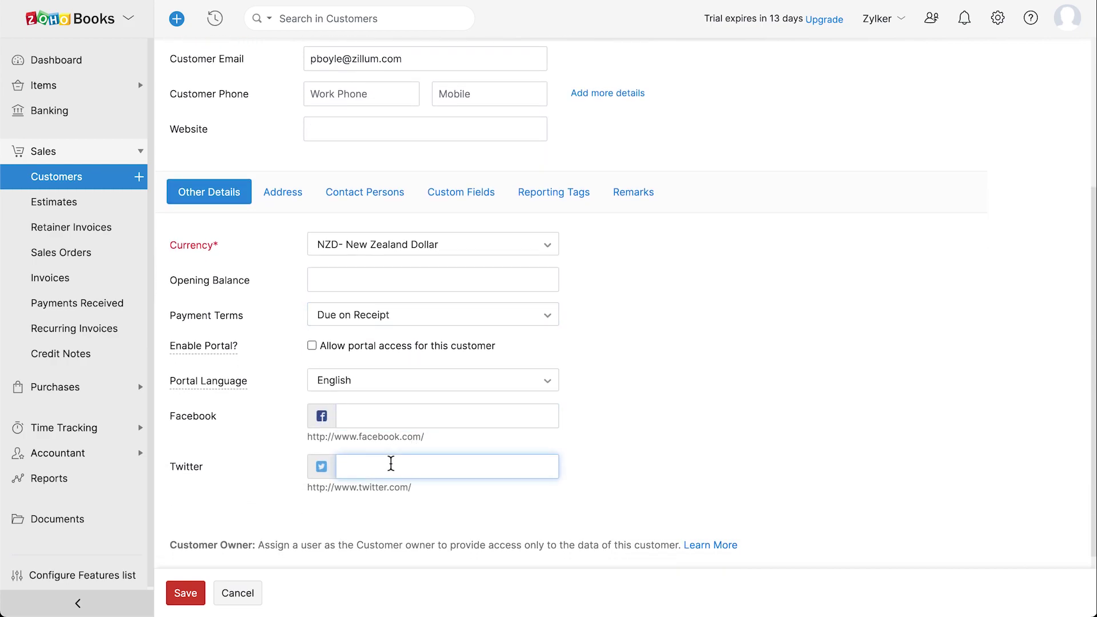
left_click(313, 348)
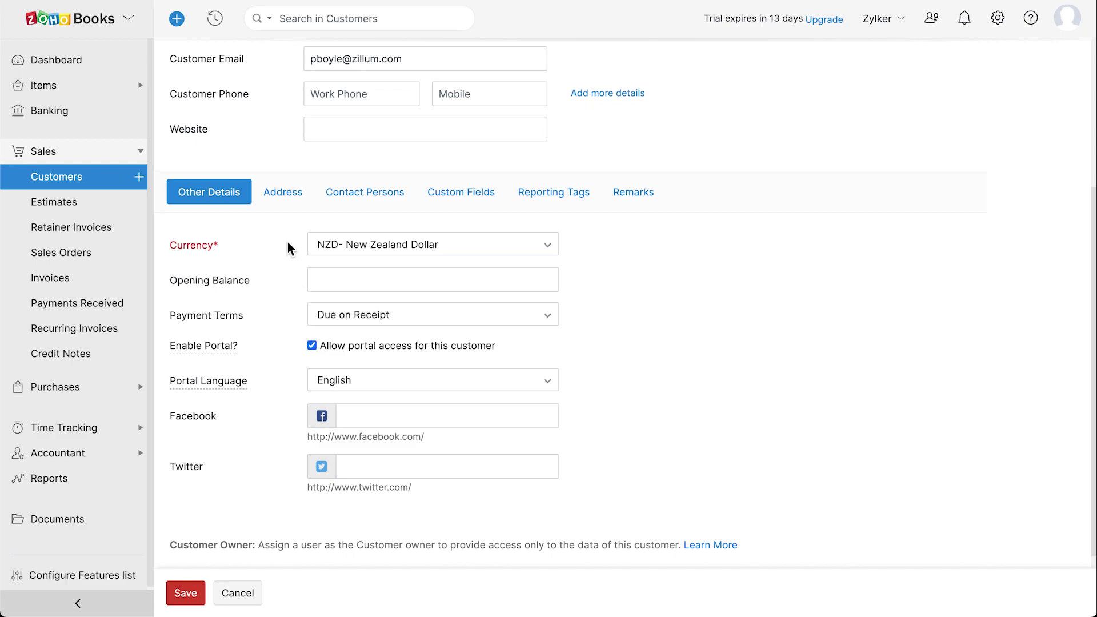
left_click(285, 201)
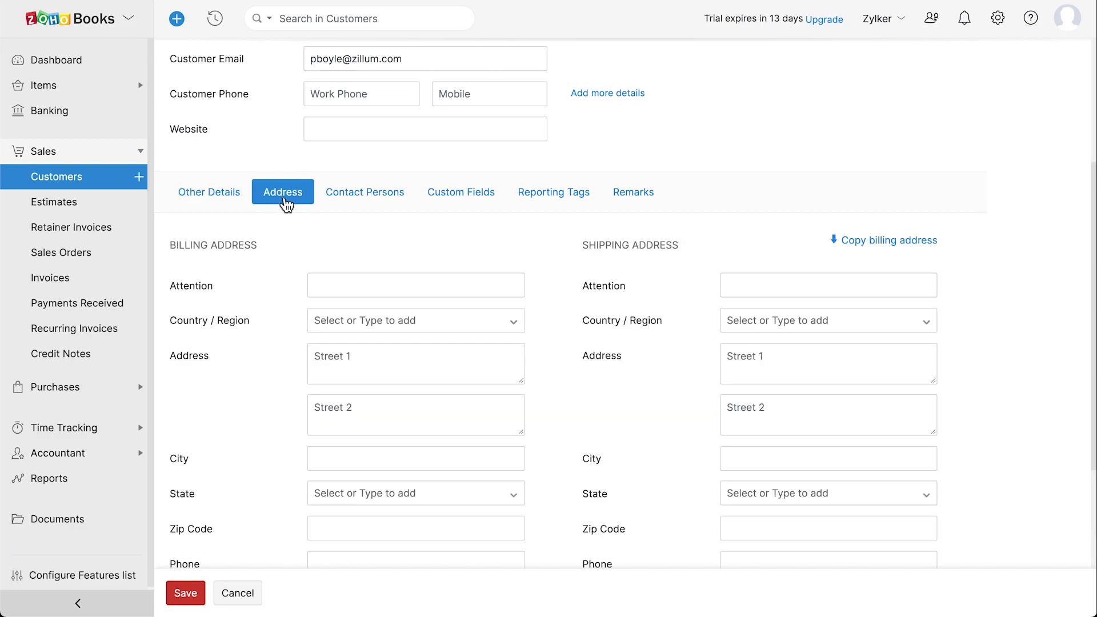
Copy the billing address into the shipping address and review the contact persons section
scroll(286, 203, "down", 2)
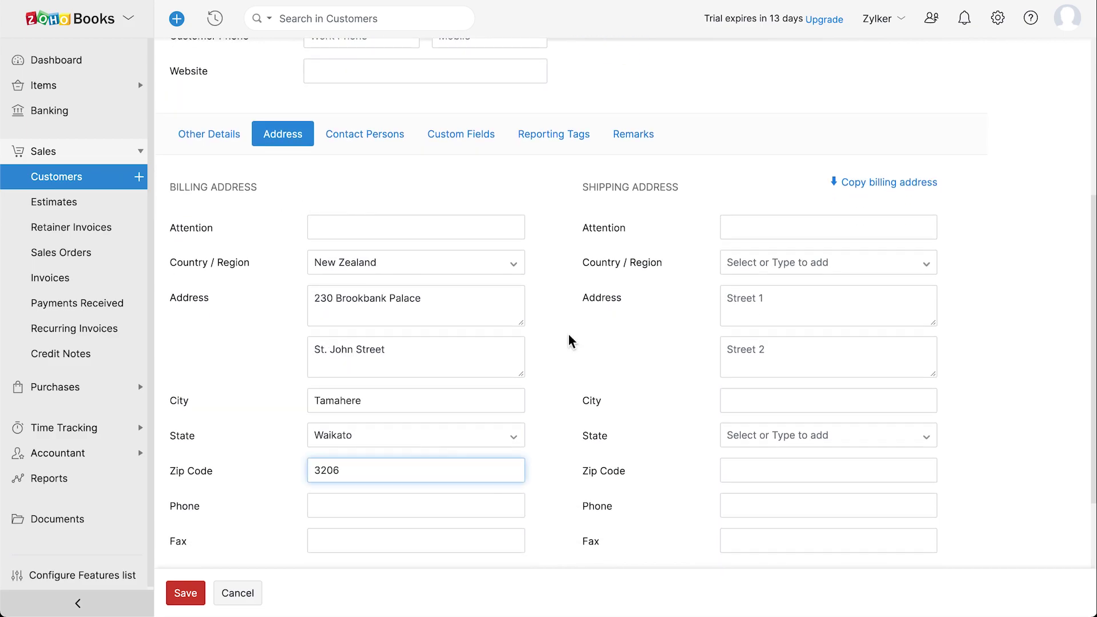
left_click(872, 190)
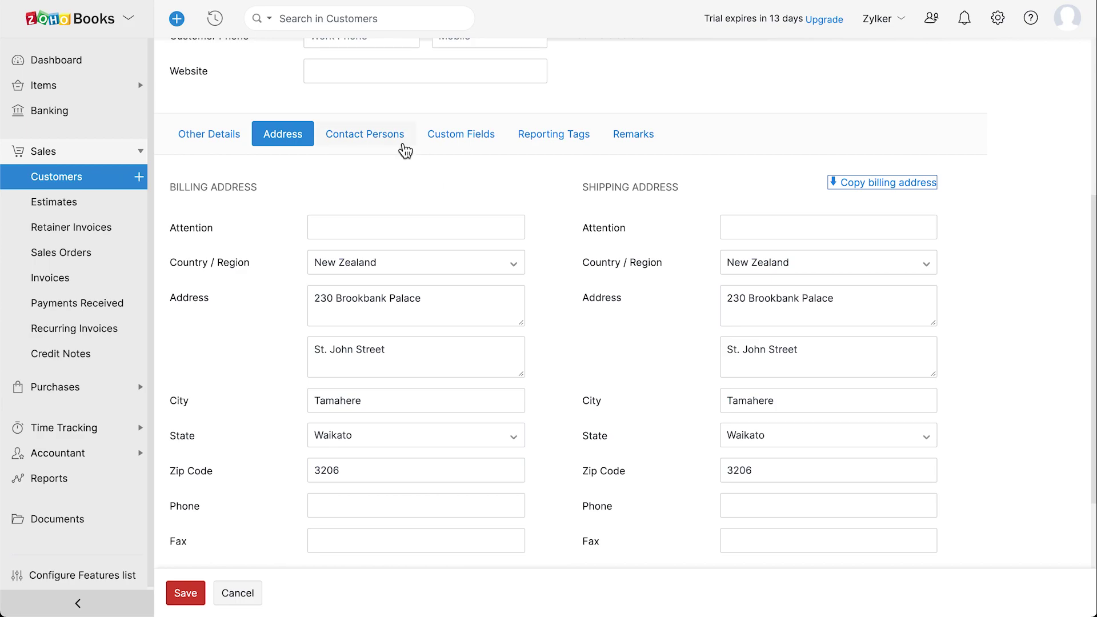
left_click(395, 143)
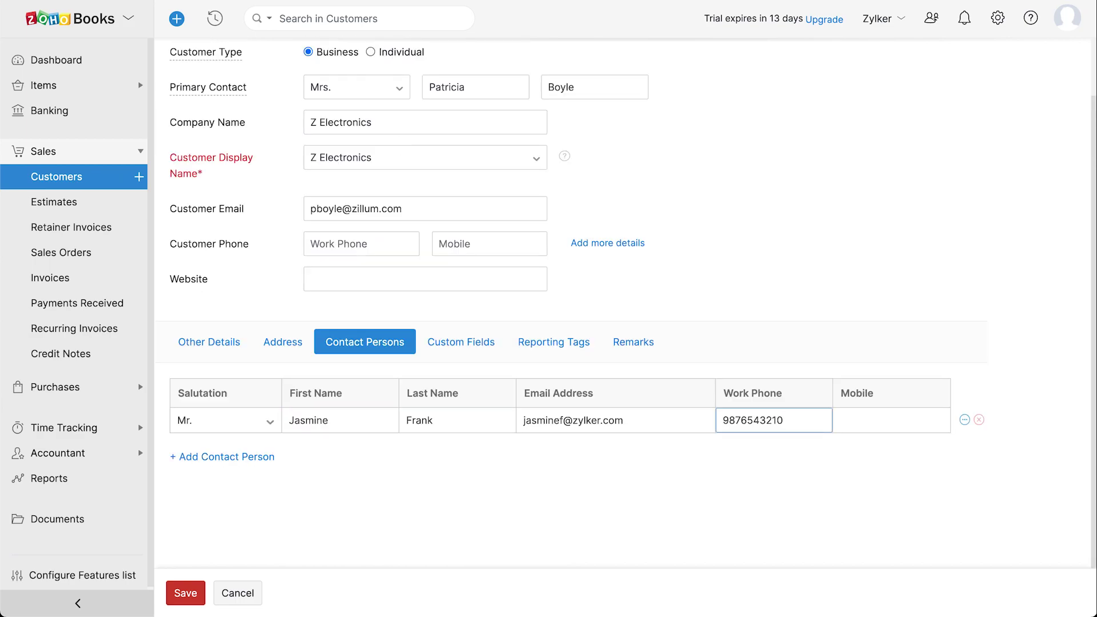
left_click(492, 357)
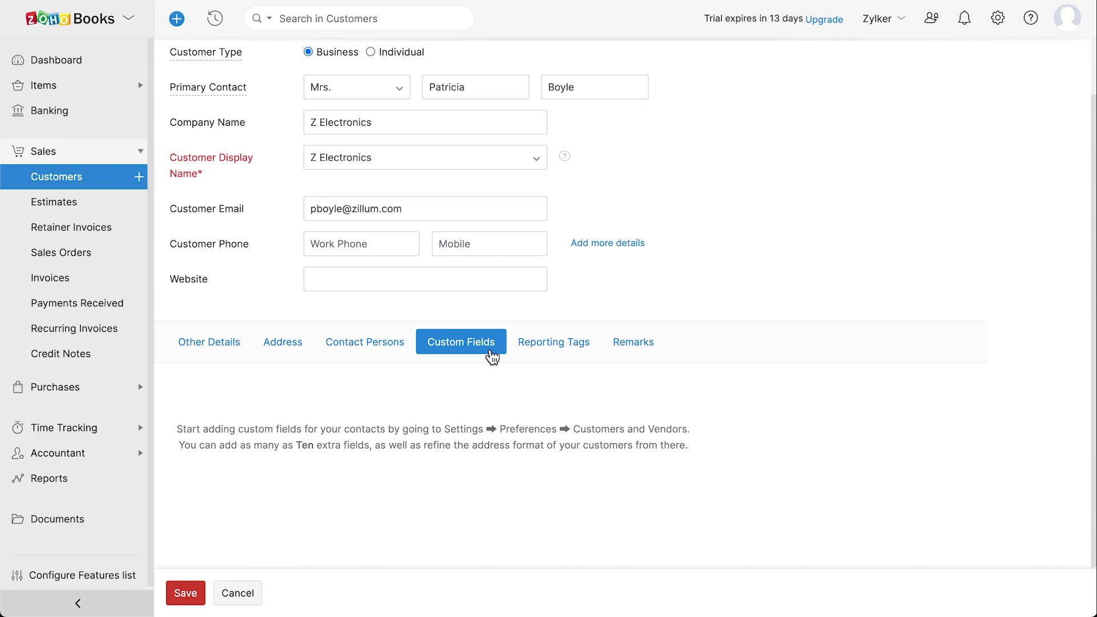
left_click(573, 354)
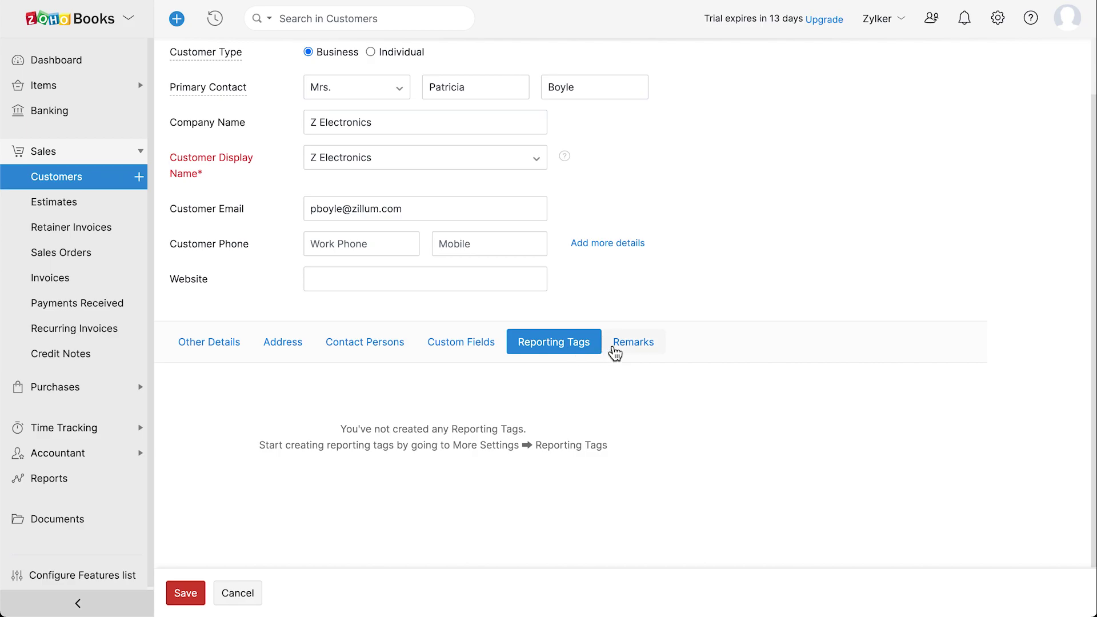
Add the remark 'Always contact the contact person.' and save the customer
left_click(635, 349)
left_click(424, 425)
type("Always contact the contact person.")
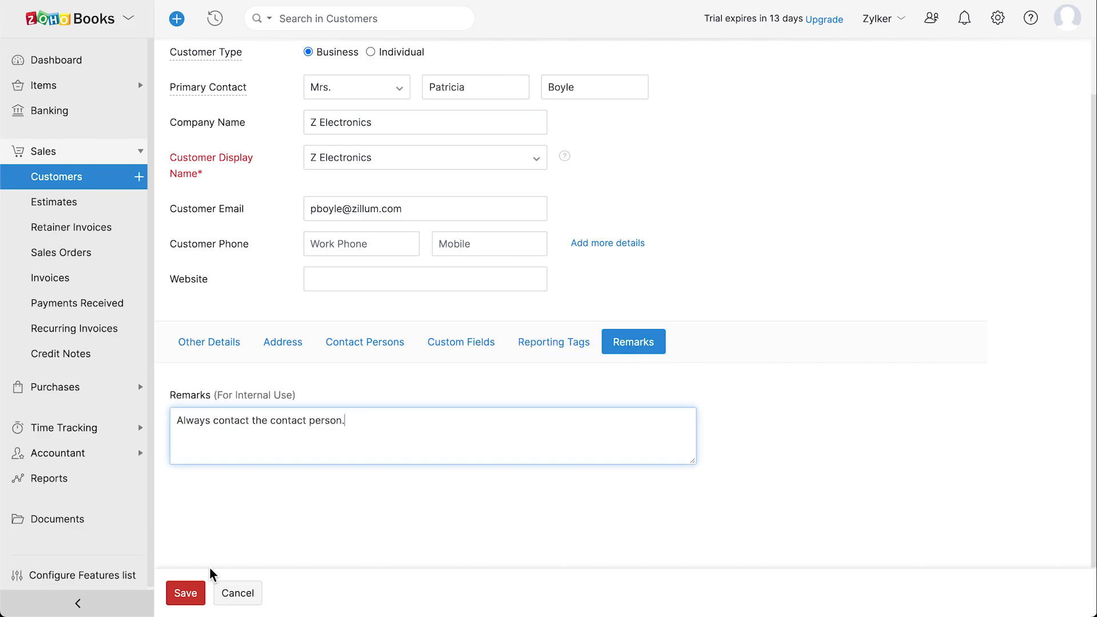
left_click(192, 595)
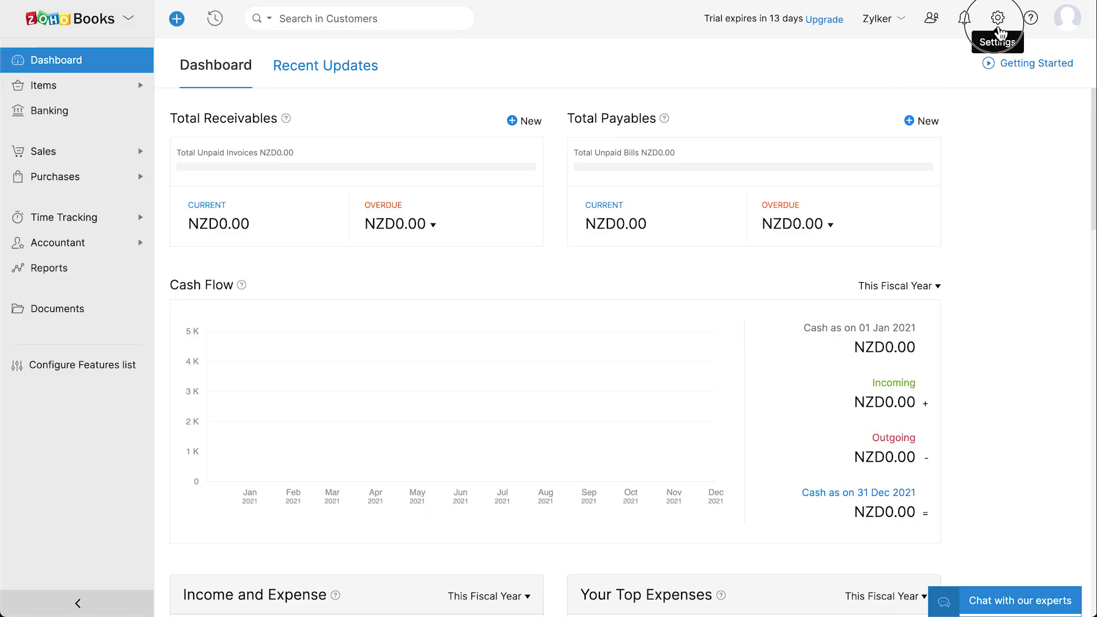
Edit the Opening Balances settings, keeping the migration date at 10 May 2021
left_click(997, 19)
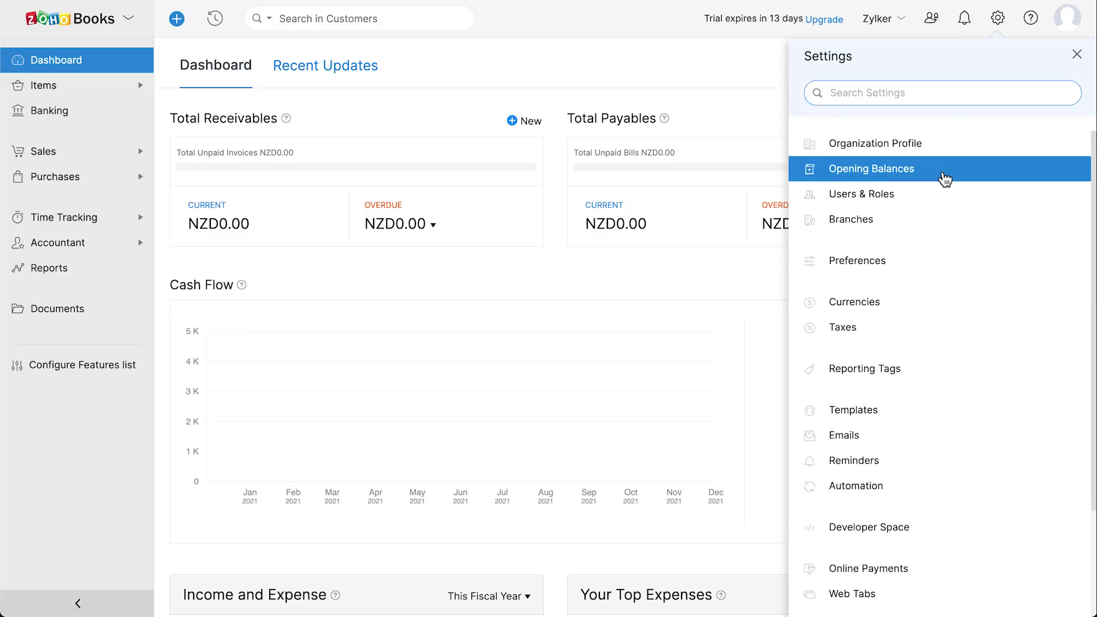
left_click(942, 175)
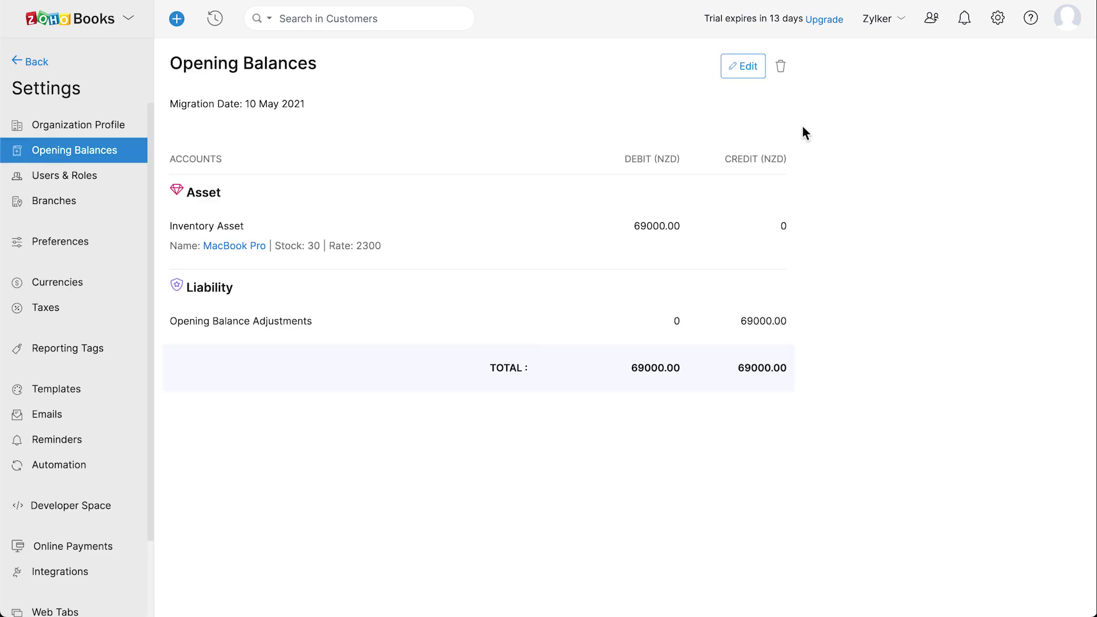
left_click(759, 73)
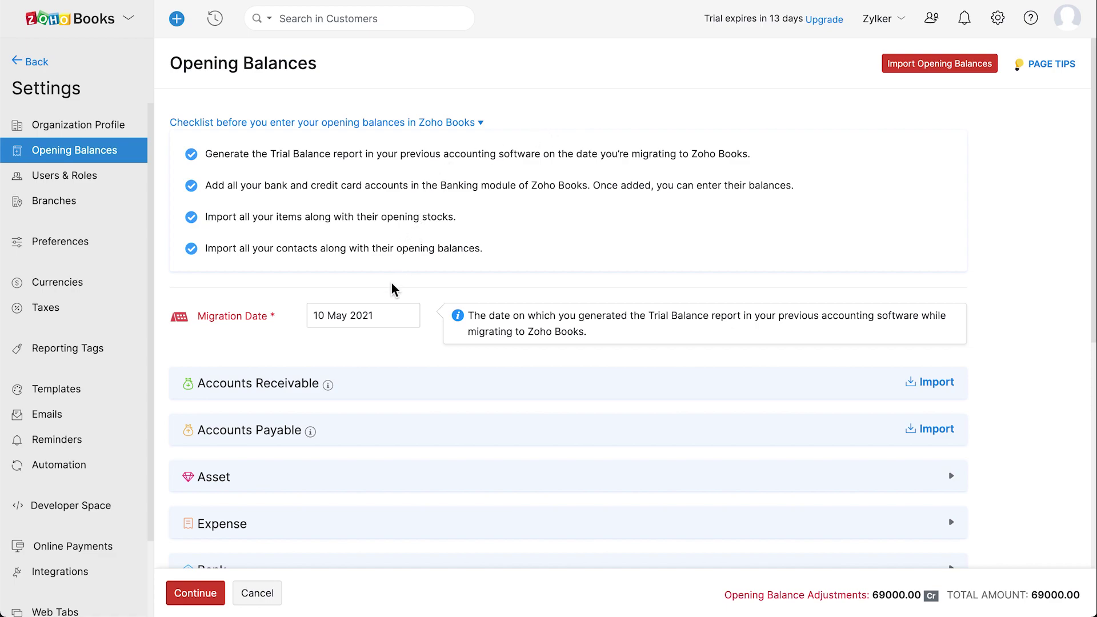
left_click(361, 318)
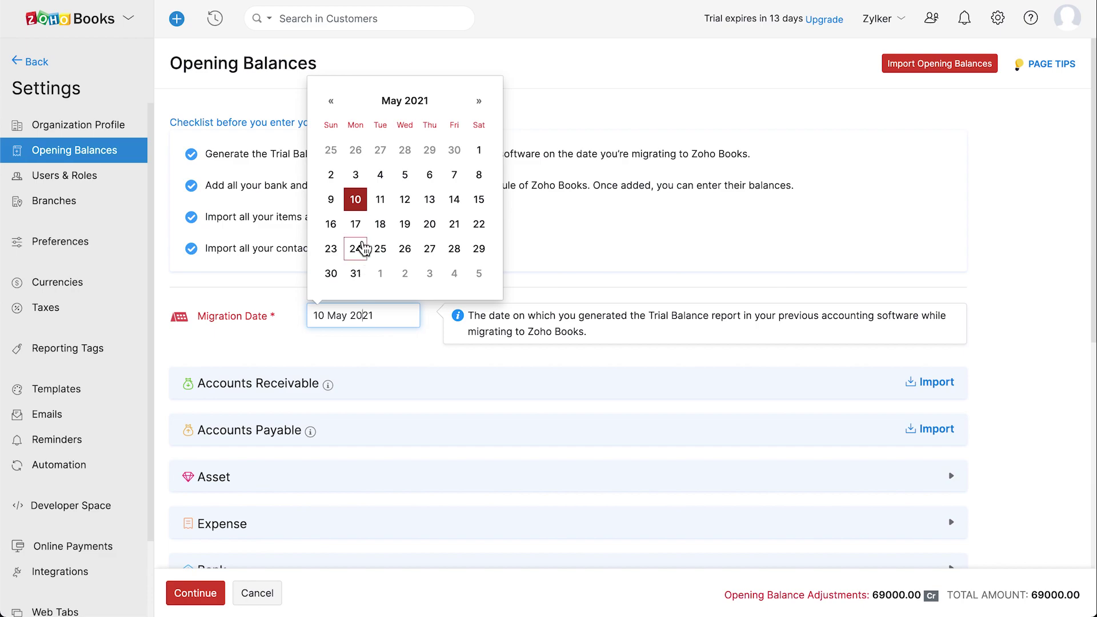
left_click(361, 203)
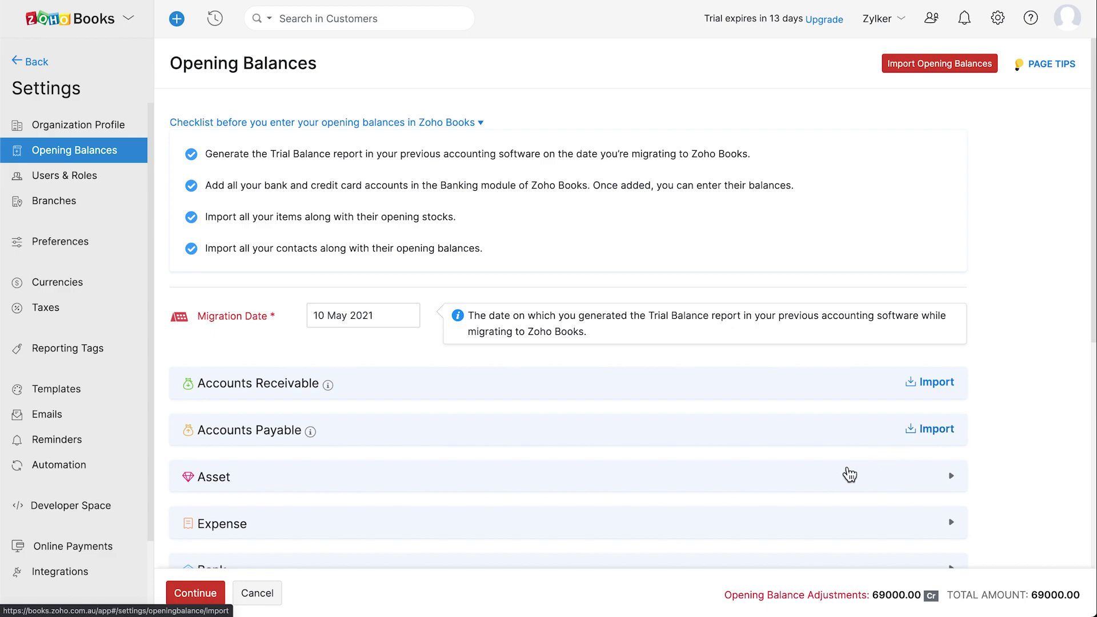
Expand the Asset and Expense sections and select the Advertising And Marketing debit and credit amounts
left_click(820, 482)
left_click(800, 521)
scroll(799, 521, "down", 2)
scroll(799, 521, "down", 1)
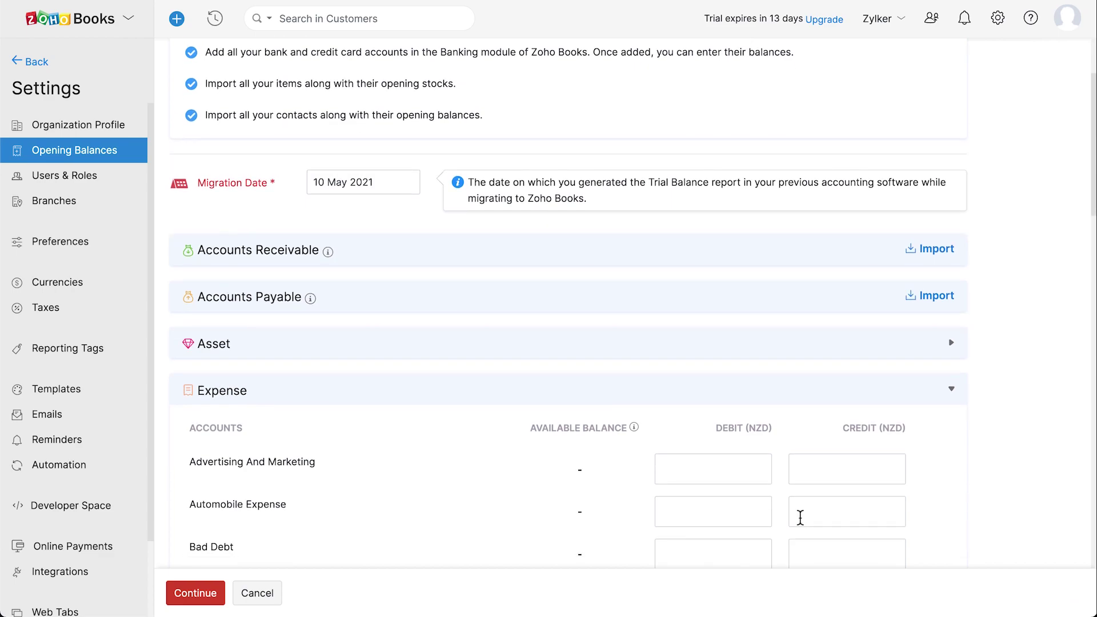
left_click(738, 475)
left_click(849, 471)
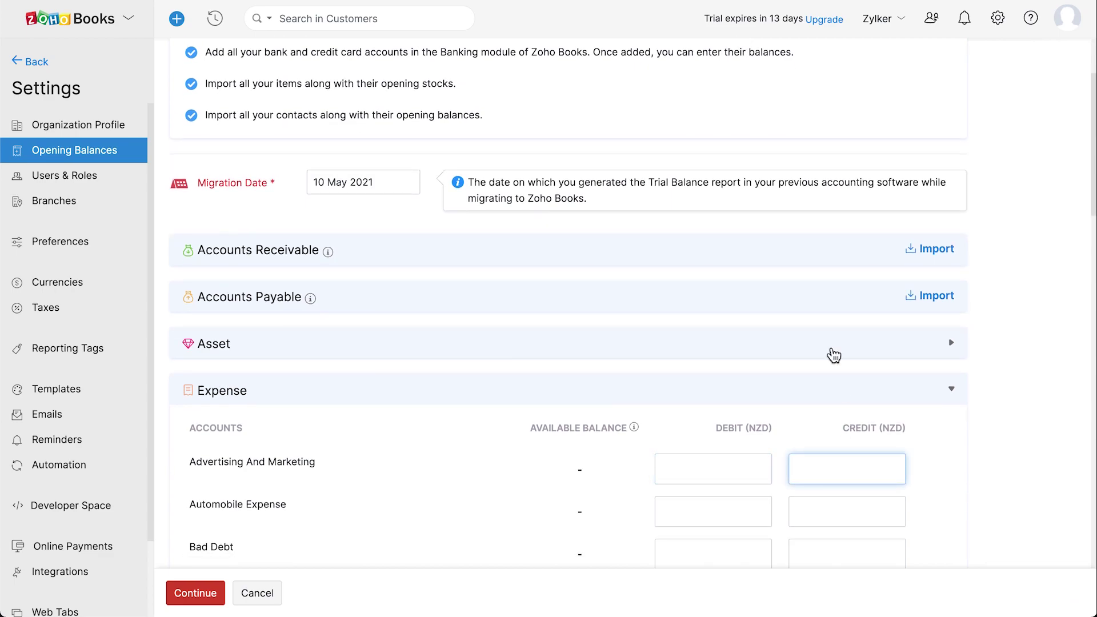
Go to Import Opening Balances and show the file attachment options
scroll(814, 251, "up", 3)
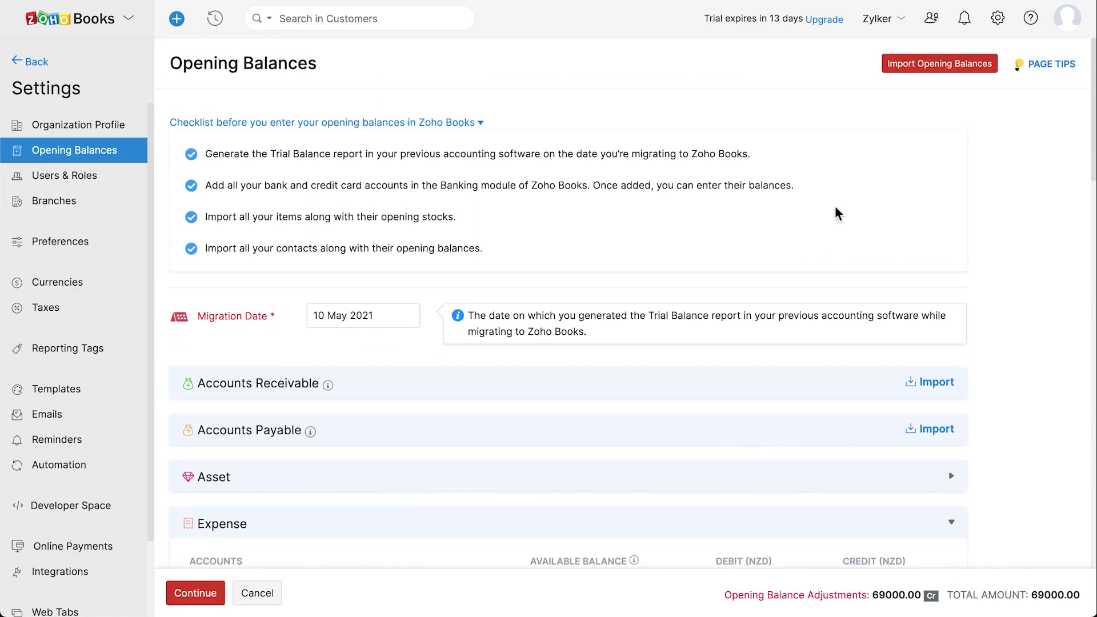
left_click(925, 67)
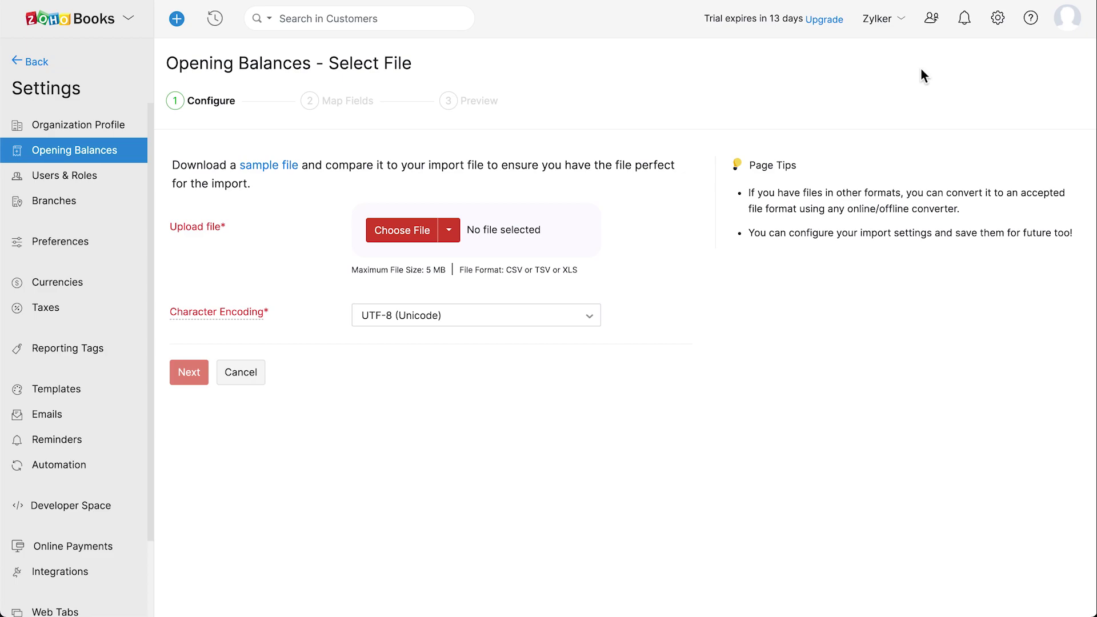
left_click(451, 235)
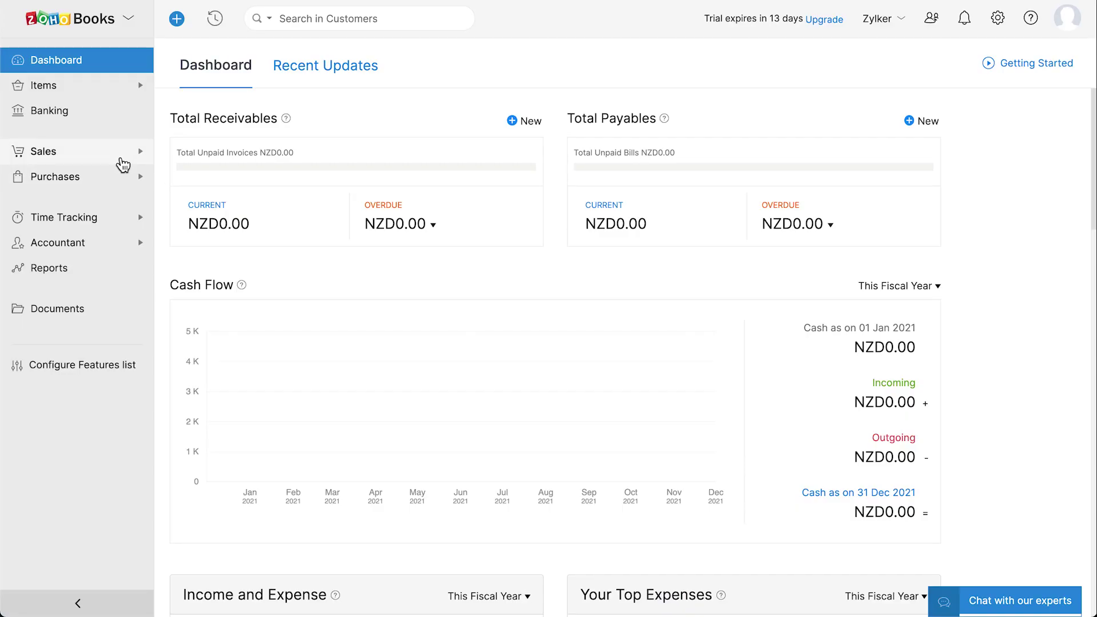
Start a new invoice from the Invoices list, billed to Z Electronics
left_click(117, 163)
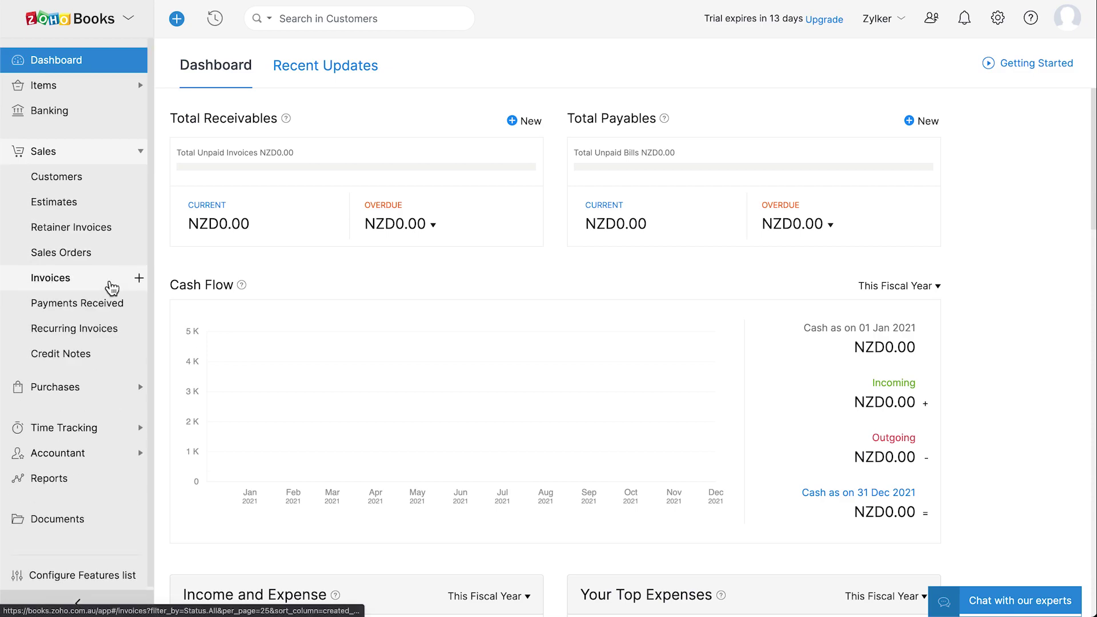
left_click(111, 286)
left_click(143, 281)
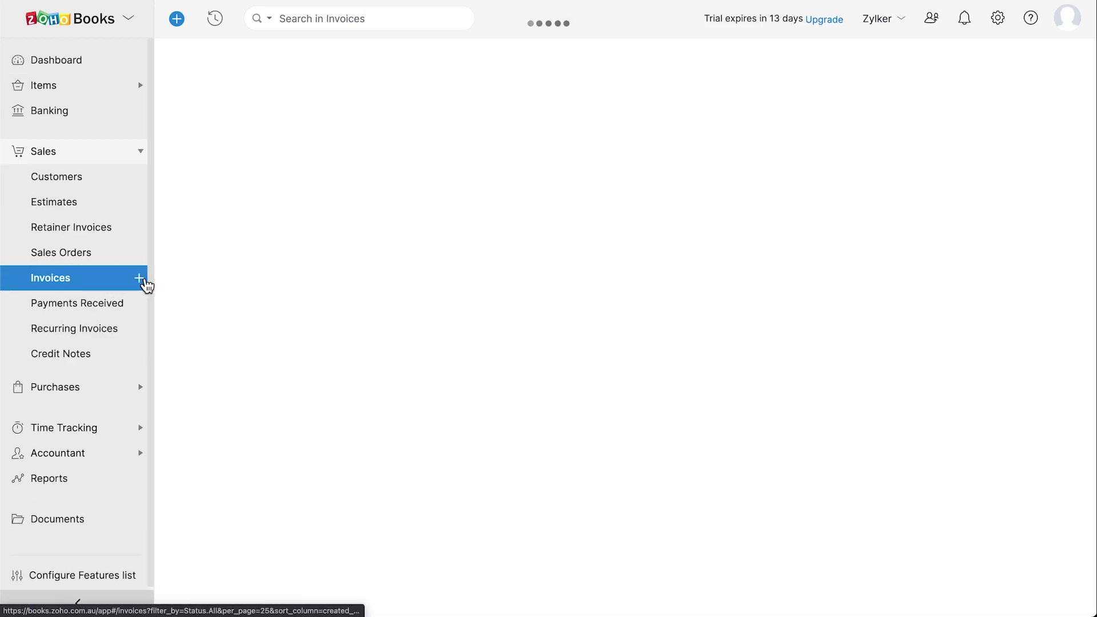
left_click(374, 136)
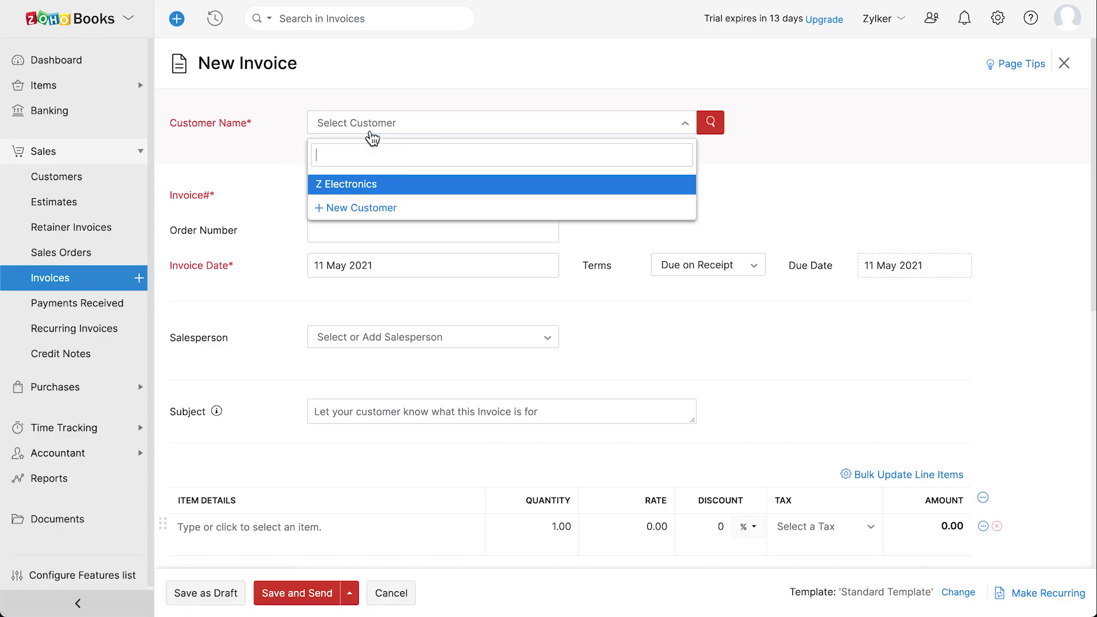
left_click(402, 183)
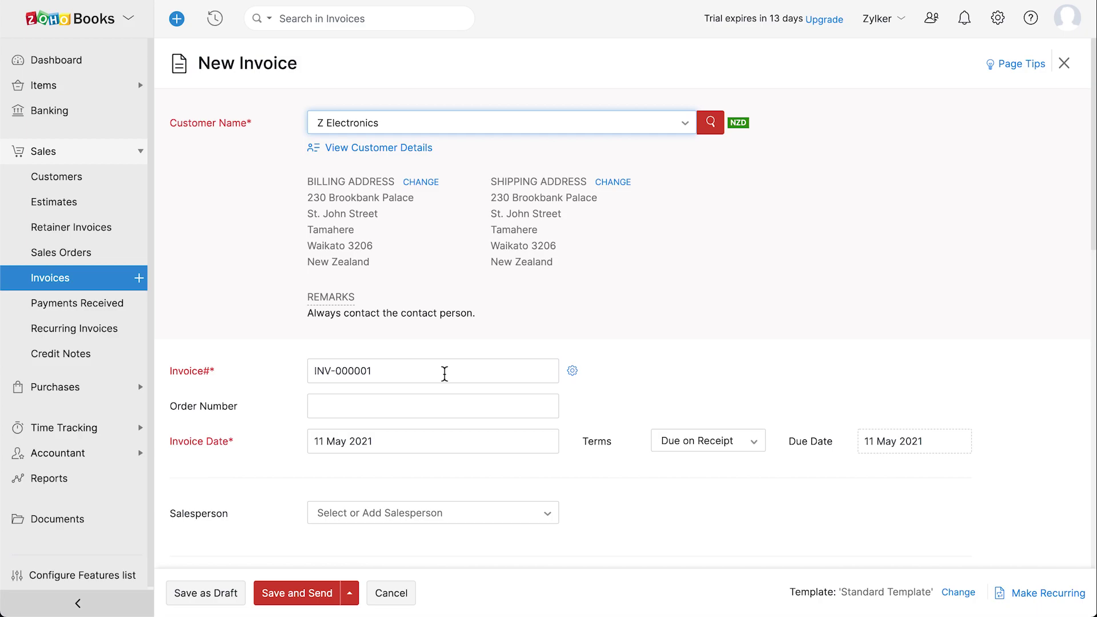
Check the numbering preferences, invoice date and due date, keeping terms Due on Receipt
left_click(573, 372)
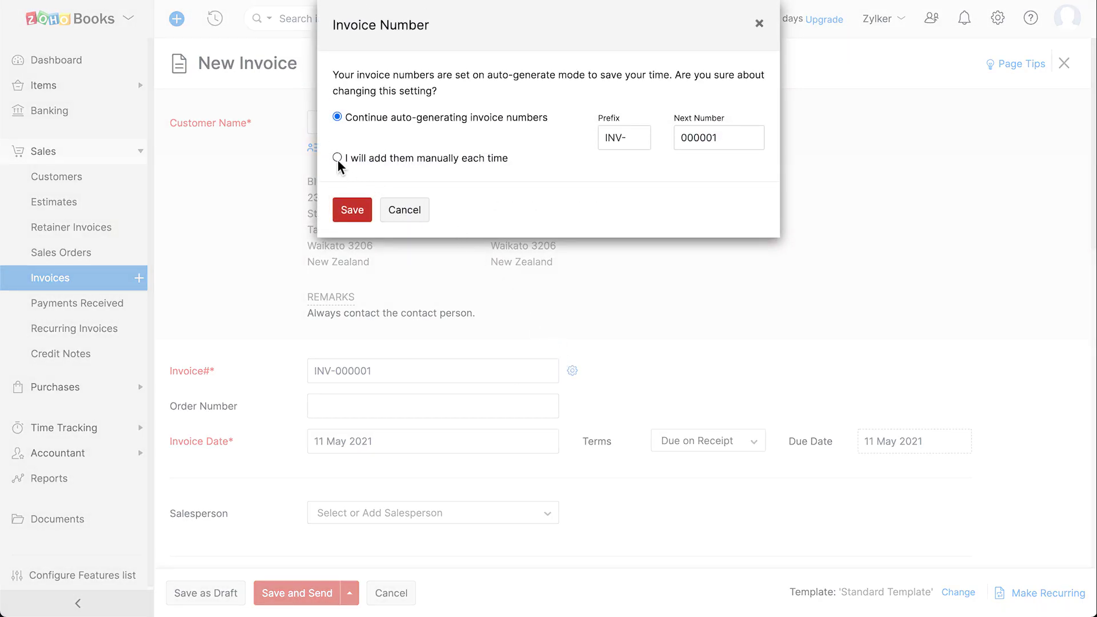
left_click(403, 213)
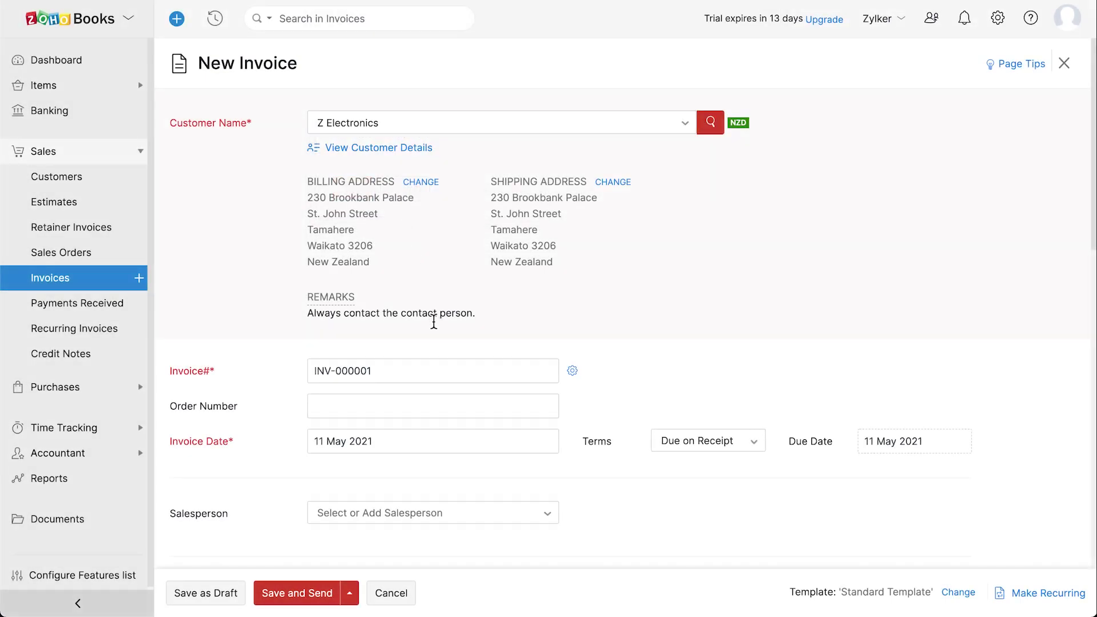
scroll(434, 320, "down", 3)
left_click(398, 337)
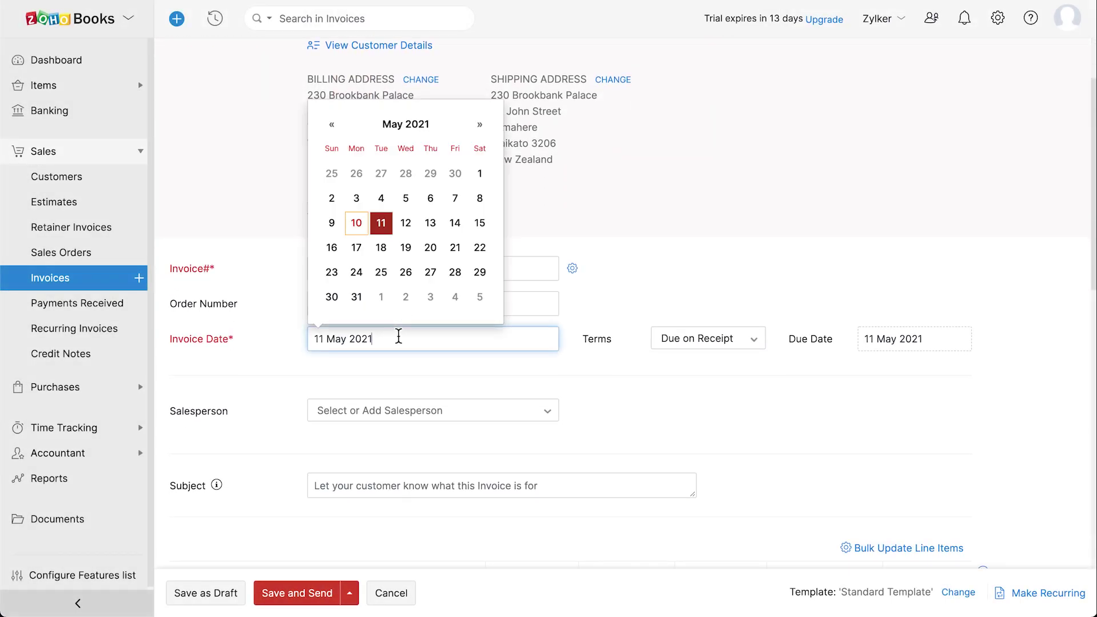
key("Escape")
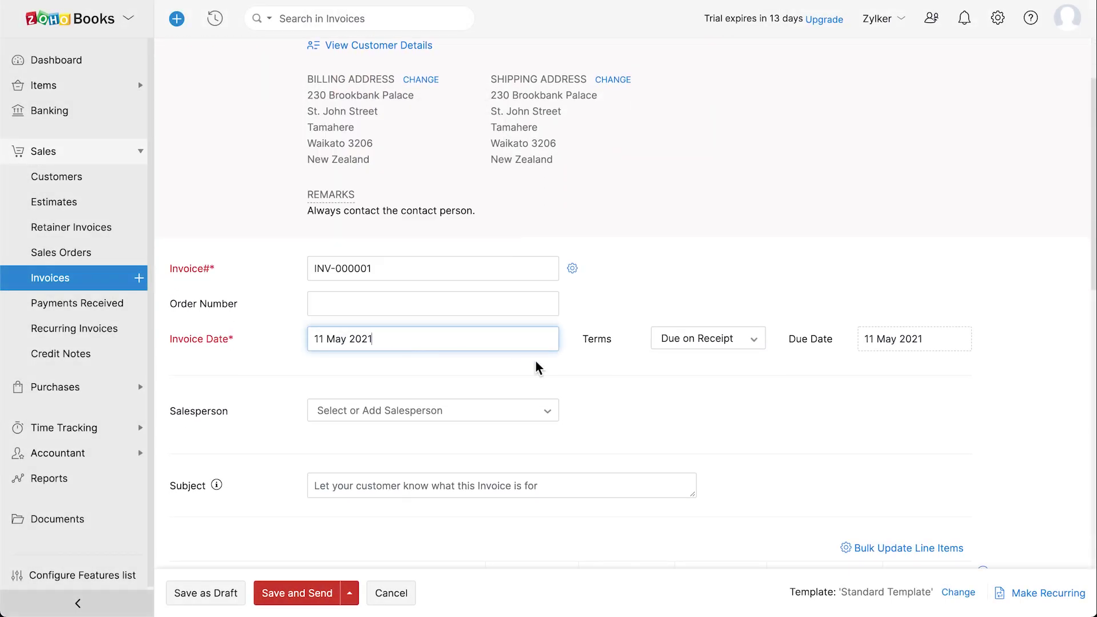
left_click(732, 346)
left_click(737, 353)
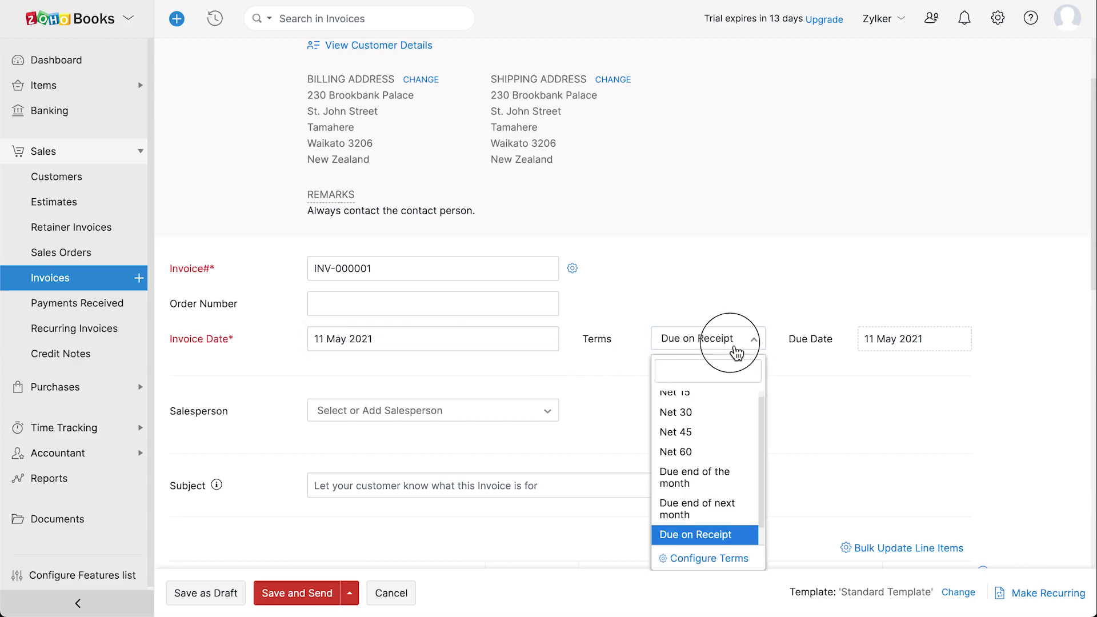
left_click(901, 342)
left_click(900, 340)
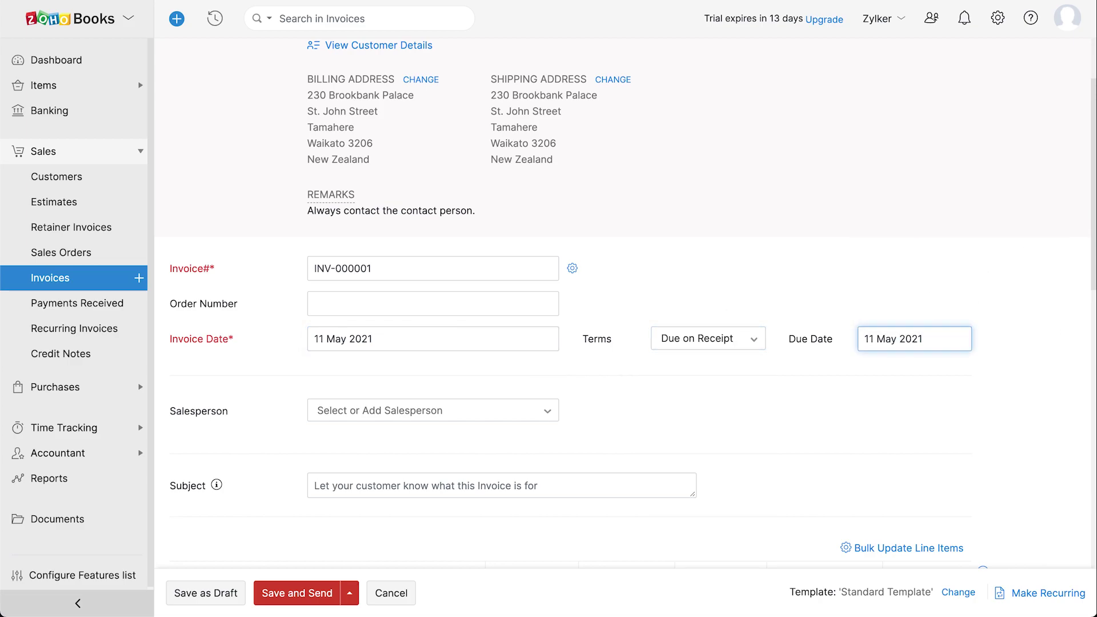
scroll(625, 313, "down", 4)
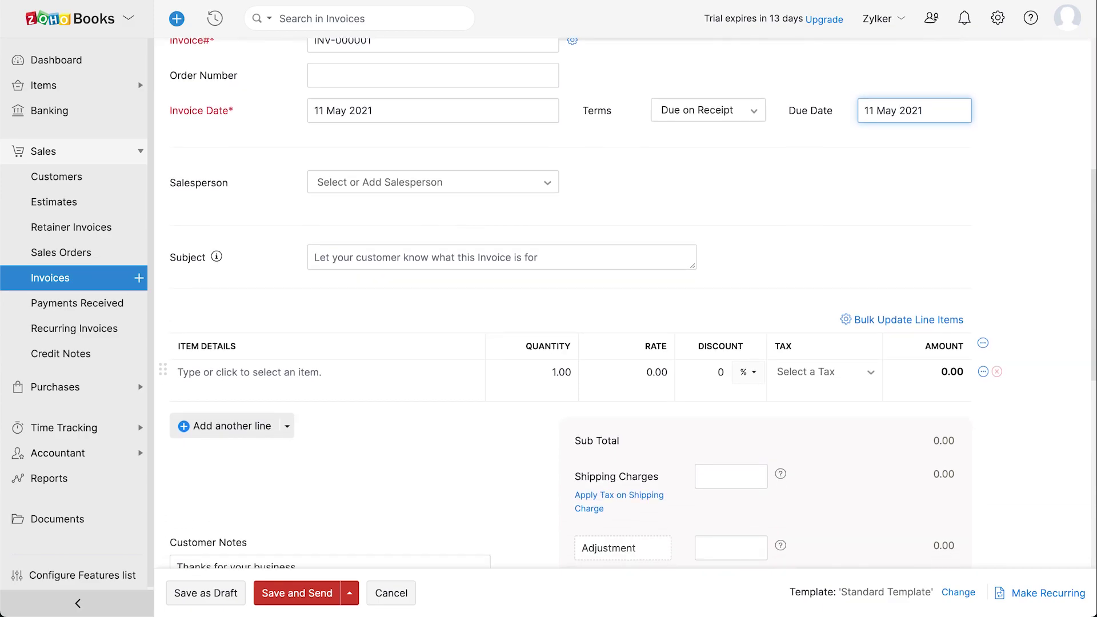
Add MacBook Pro as the first line item with quantity 2
left_click(371, 376)
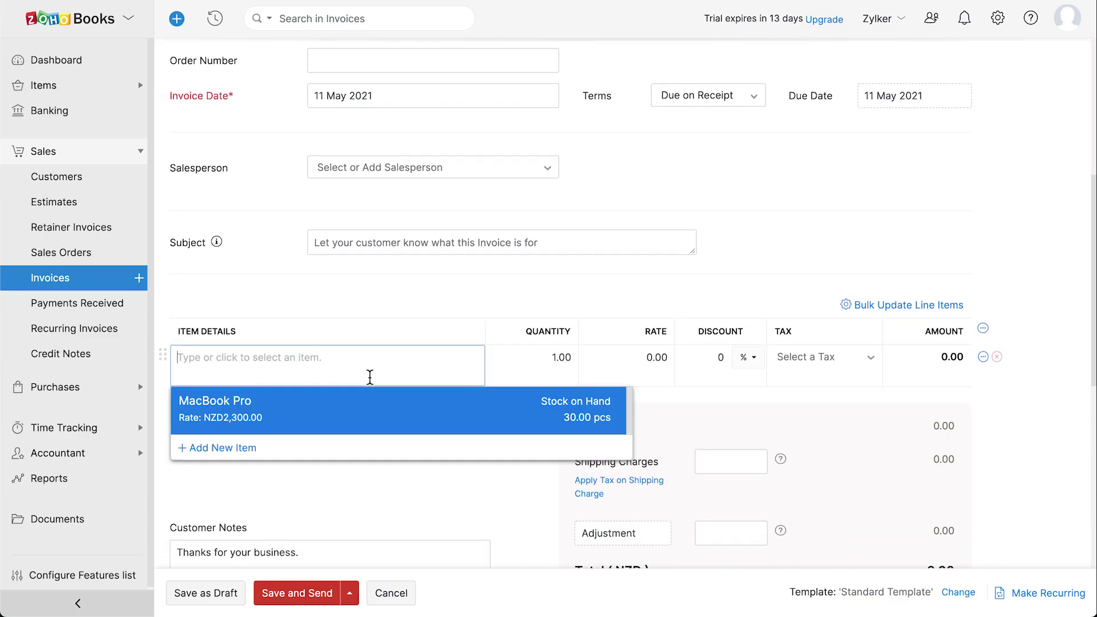
left_click(429, 409)
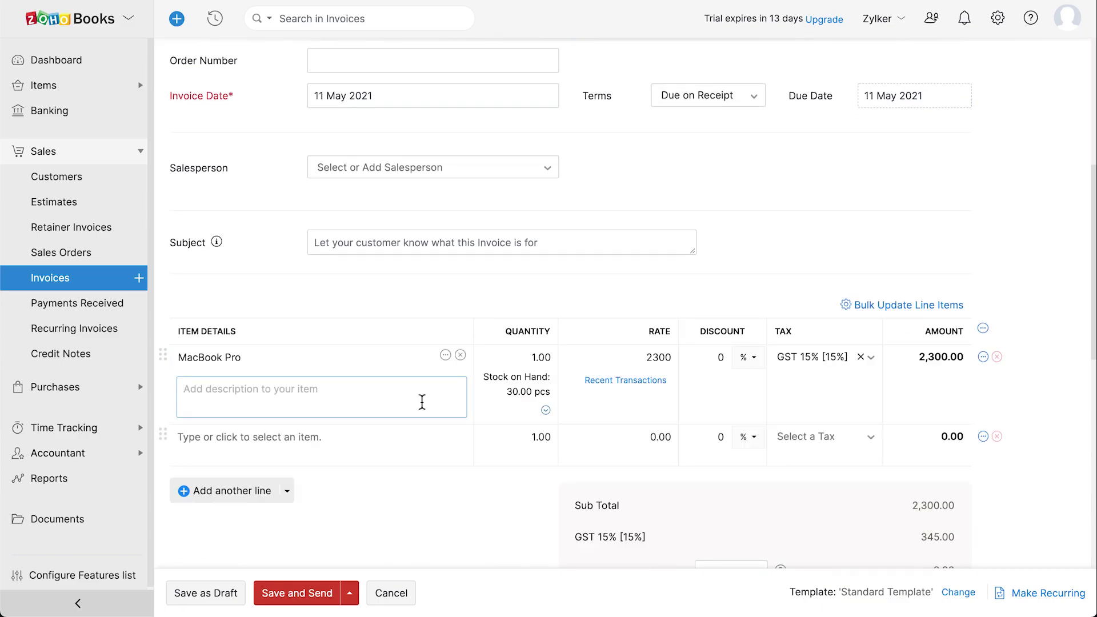
double_click(535, 357)
type("2")
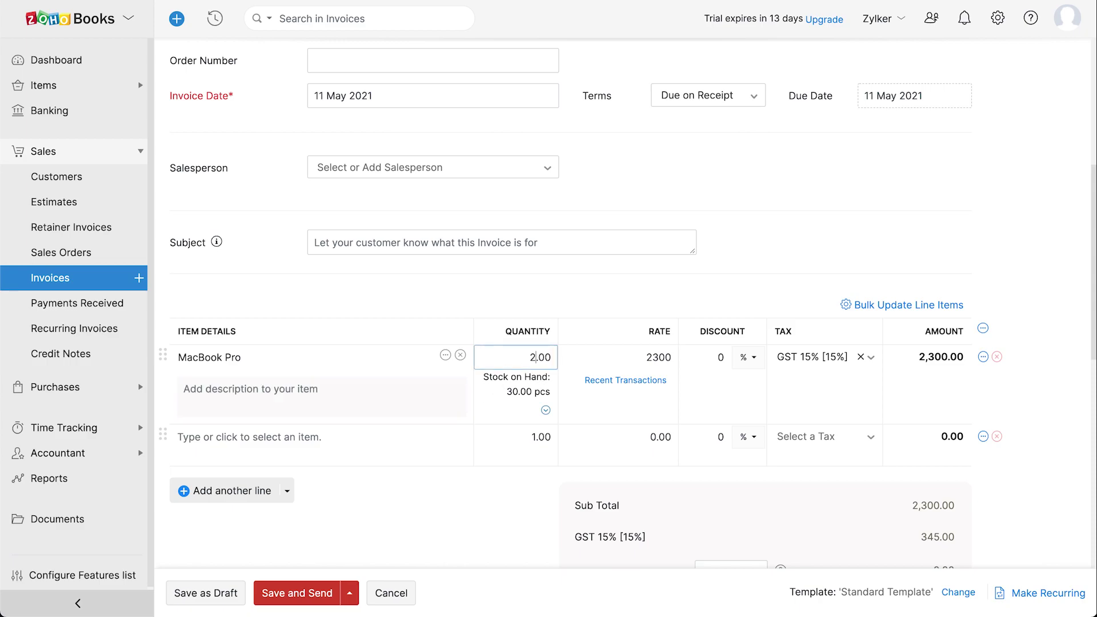
scroll(539, 361, "down", 2)
scroll(540, 361, "down", 4)
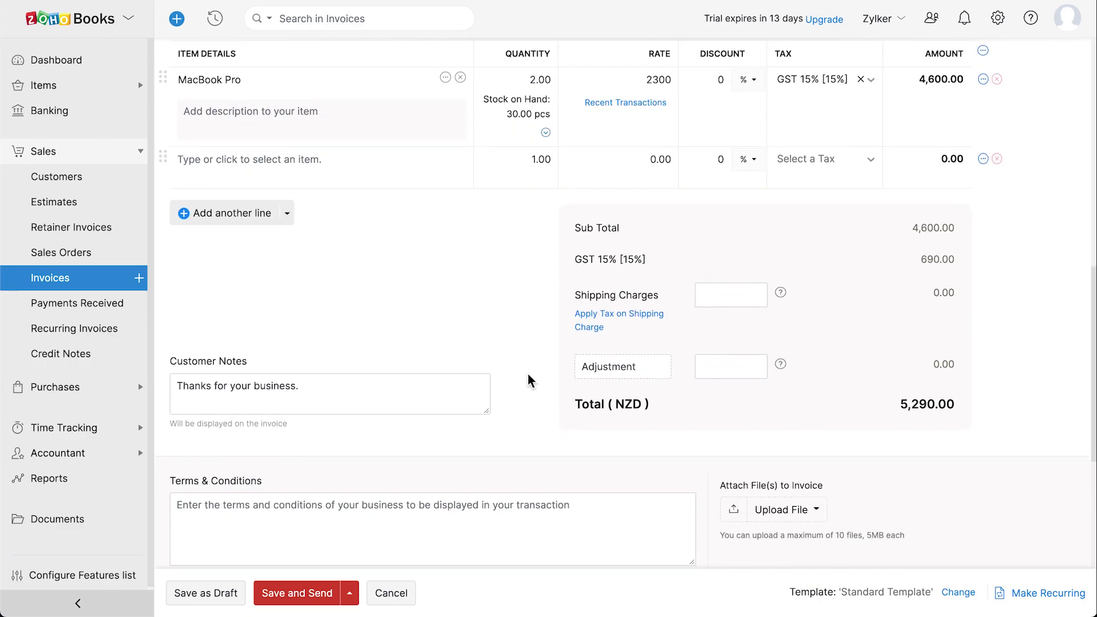
Paste the returns policy into Terms & Conditions, keep it for future invoices, and save as draft
left_click(377, 302)
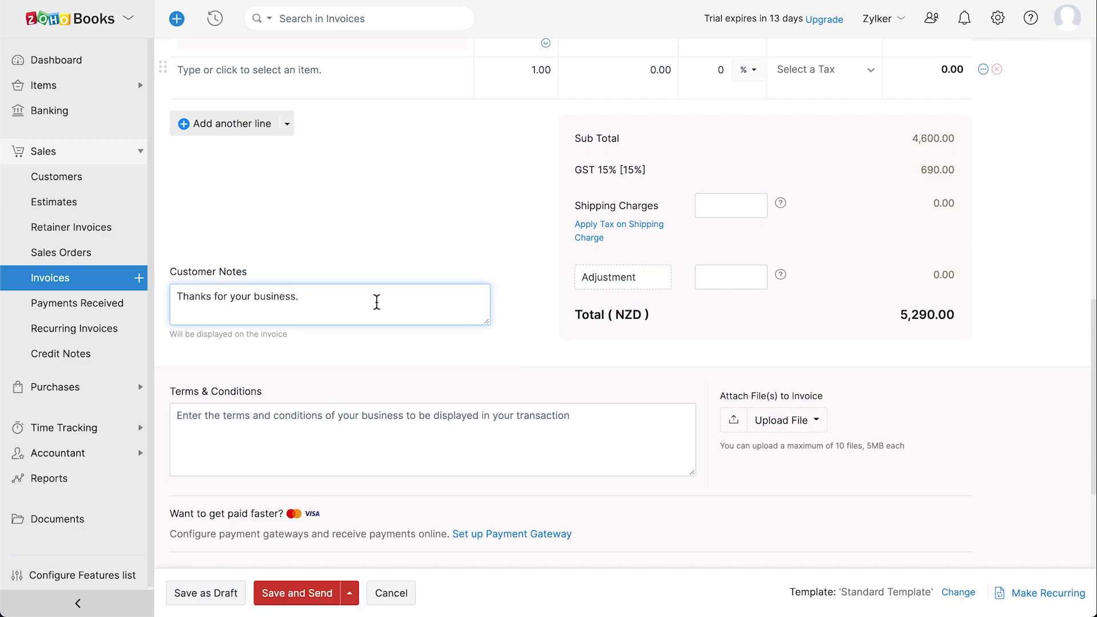
left_click(281, 430)
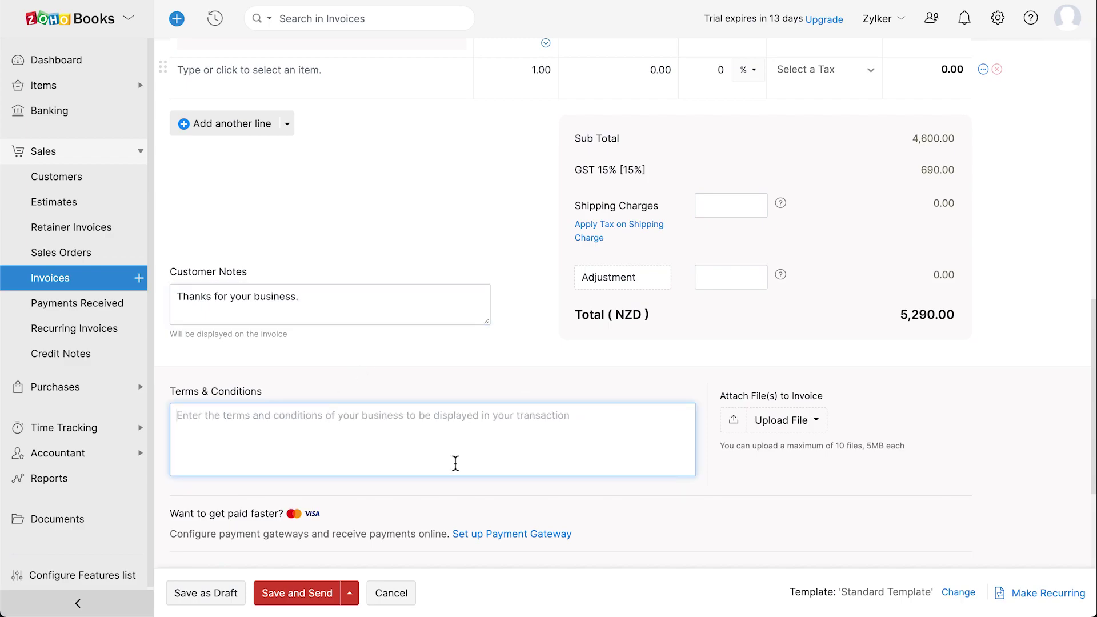
key("ctrl+v")
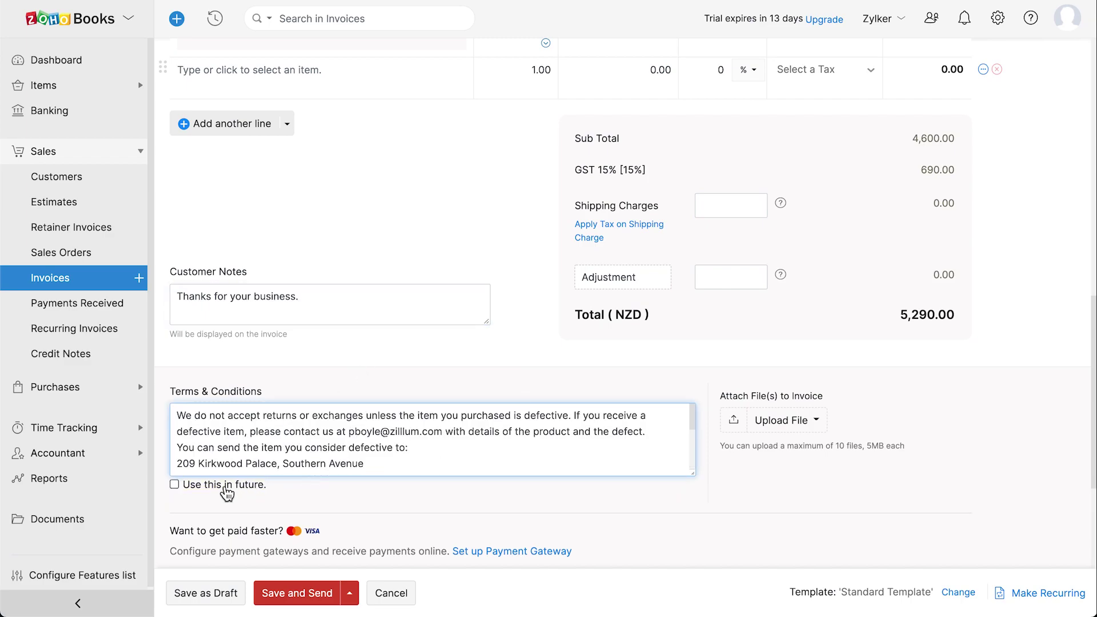
left_click(174, 484)
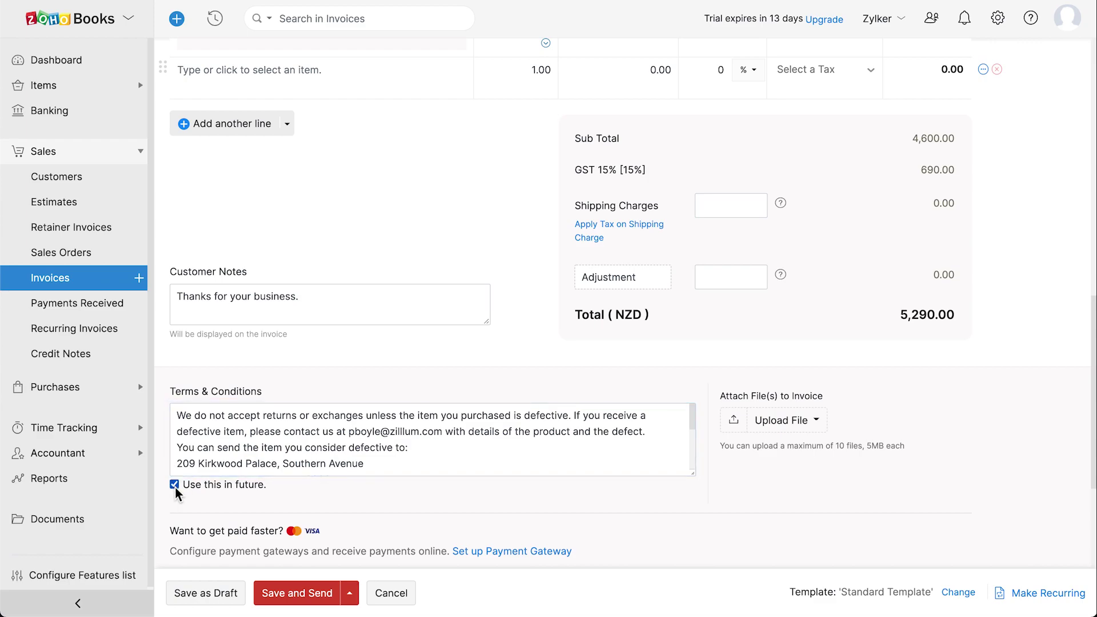
left_click(216, 598)
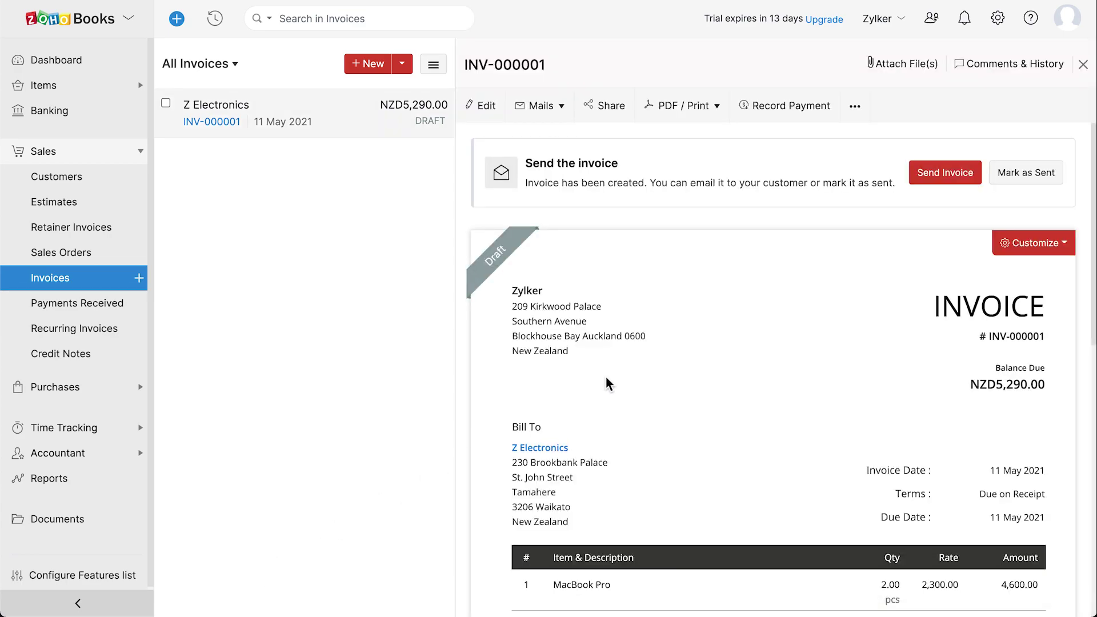
Look through the gateways listed in the Settings' Online Payments page
left_click(1000, 22)
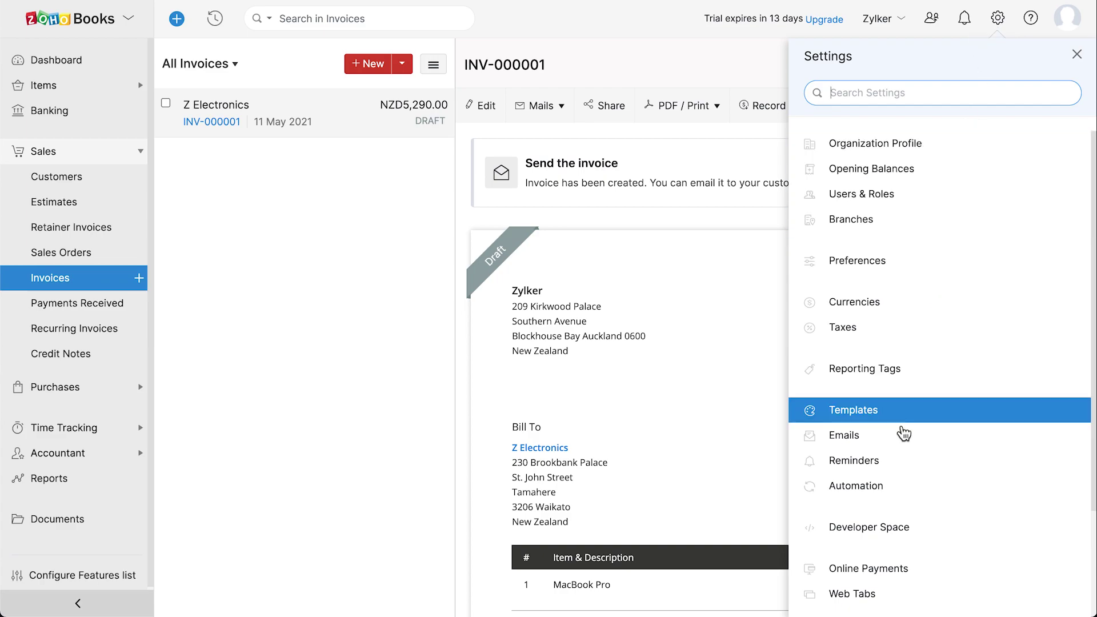
left_click(925, 573)
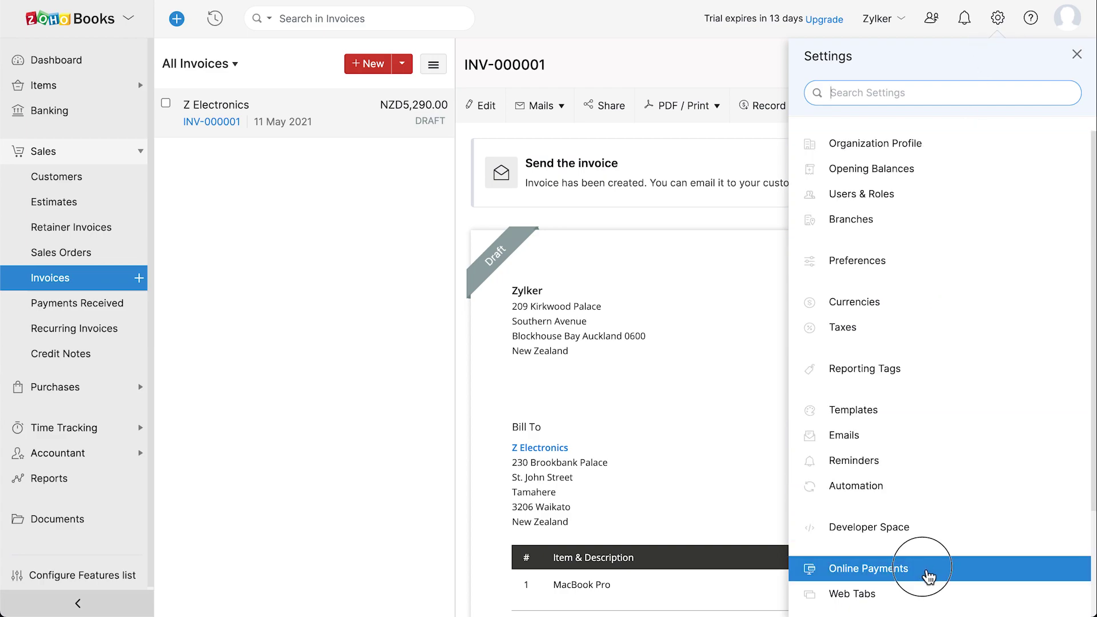
scroll(822, 465, "down", 8)
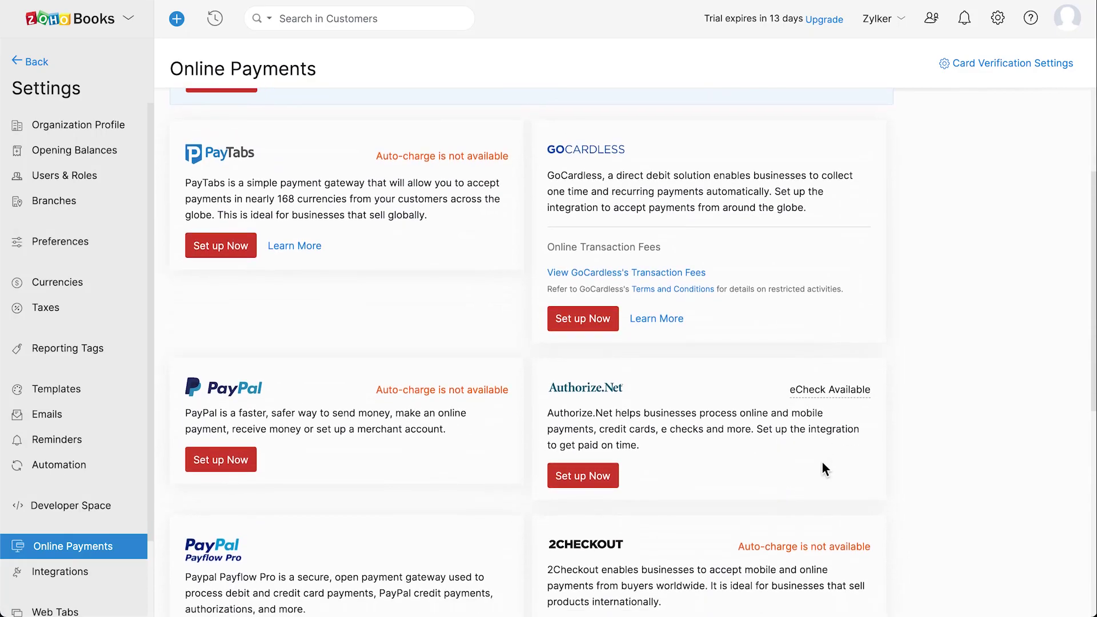
scroll(821, 466, "down", 3)
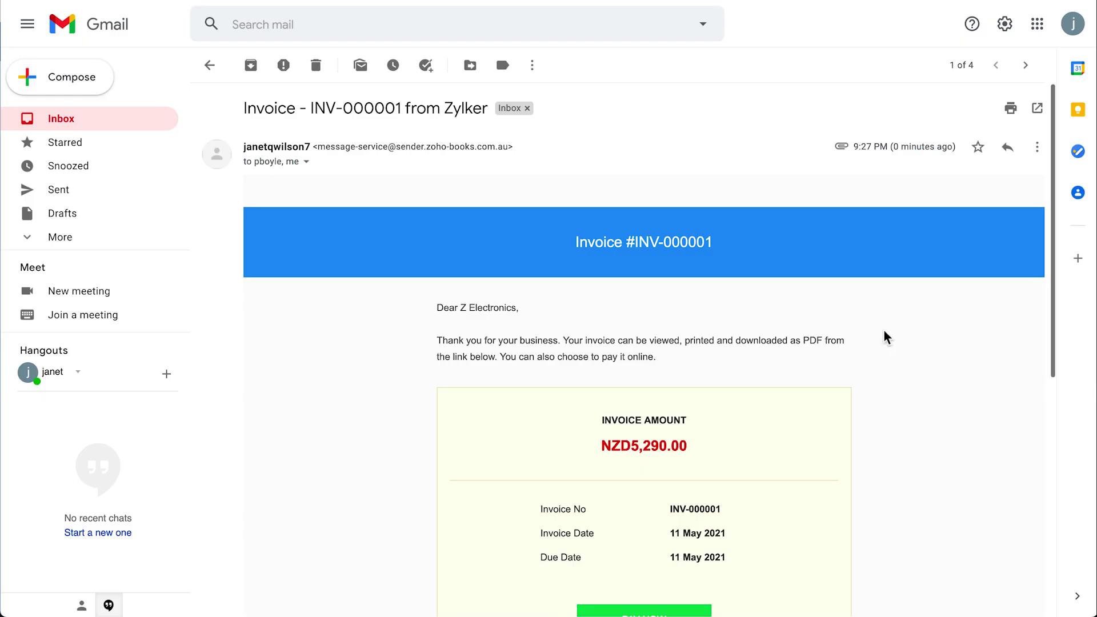
Record a 5290 NZD Cash payment for INV-000001 deposited to Petty Cash
scroll(886, 336, "down", 3)
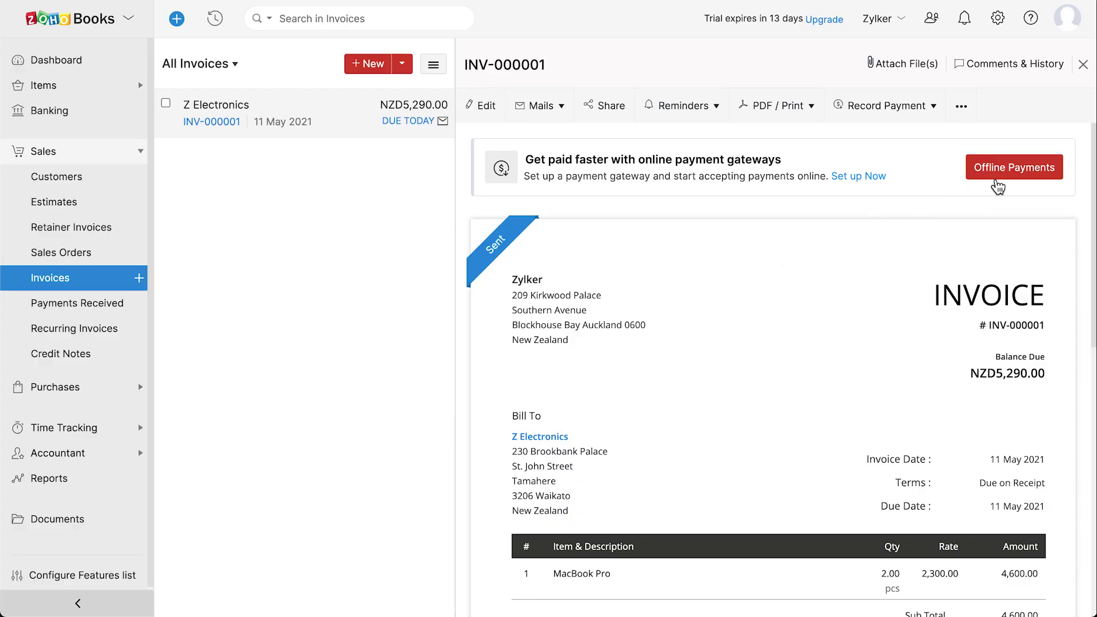
left_click(912, 106)
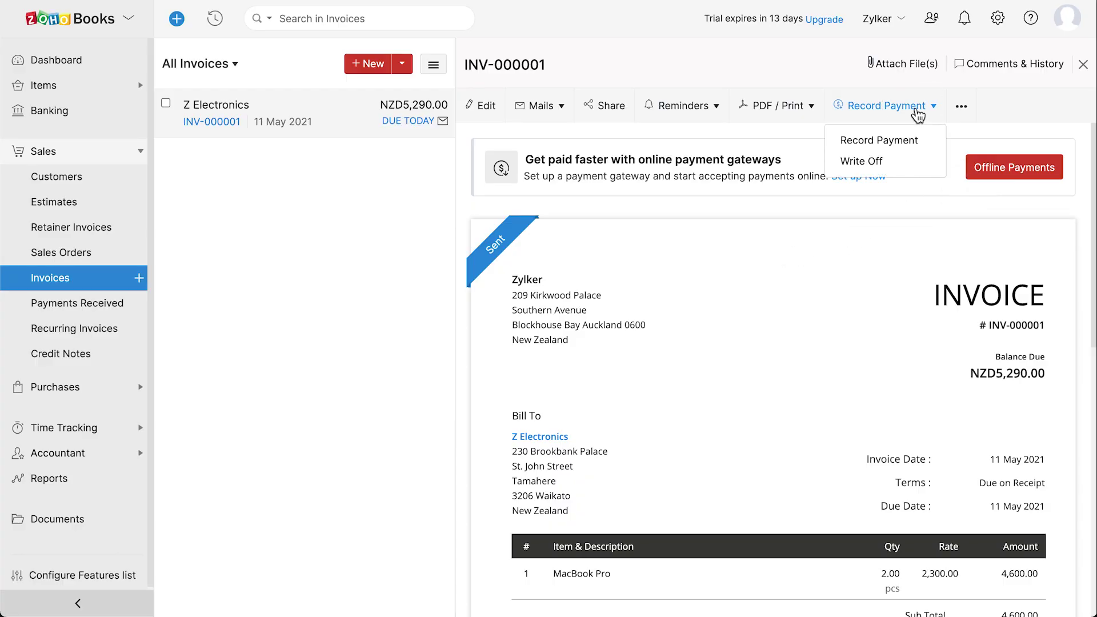
left_click(930, 144)
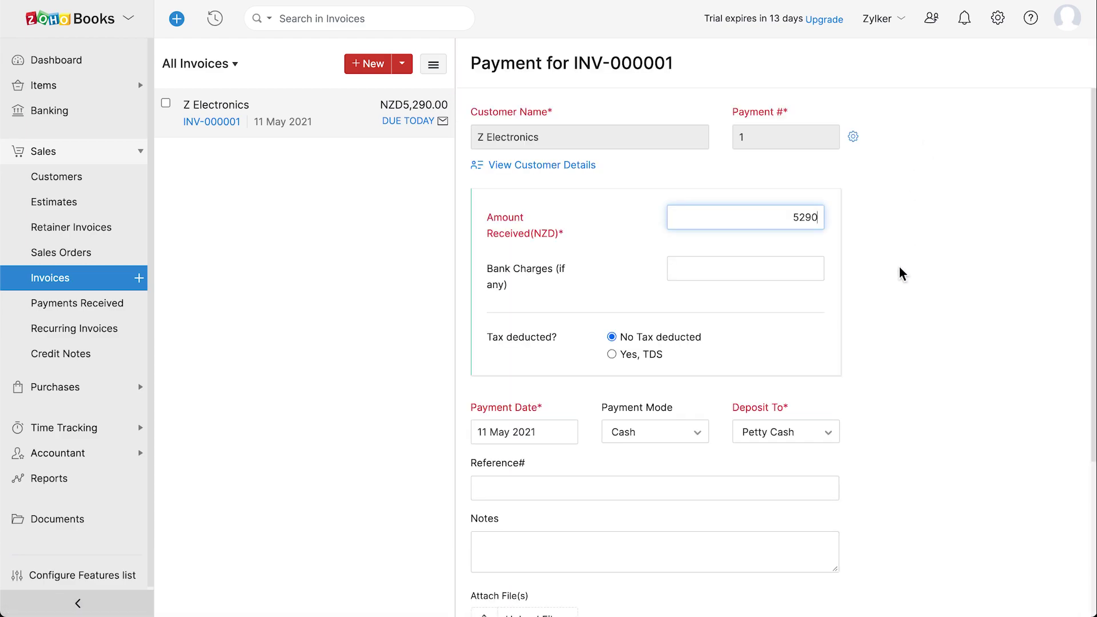
scroll(900, 272, "down", 2)
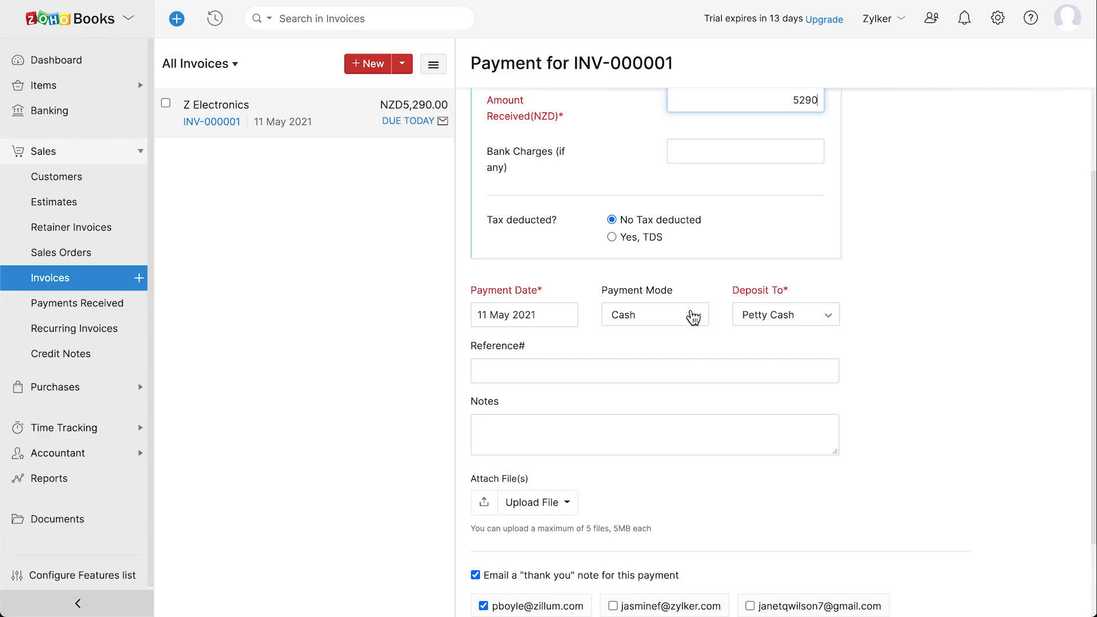
left_click(685, 318)
left_click(686, 321)
scroll(684, 320, "down", 2)
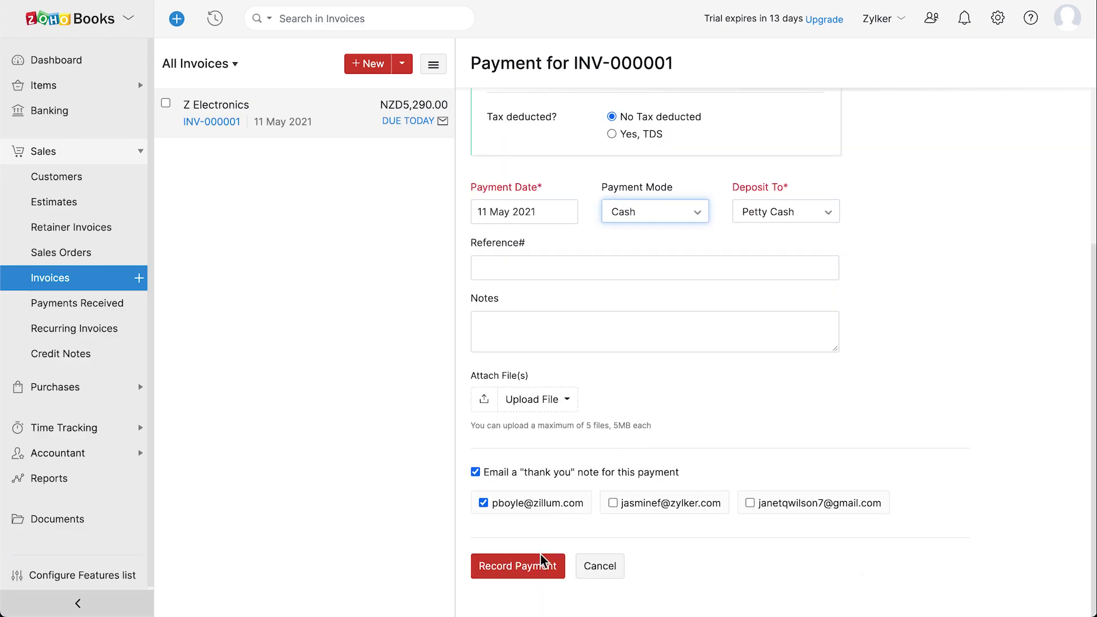
left_click(530, 568)
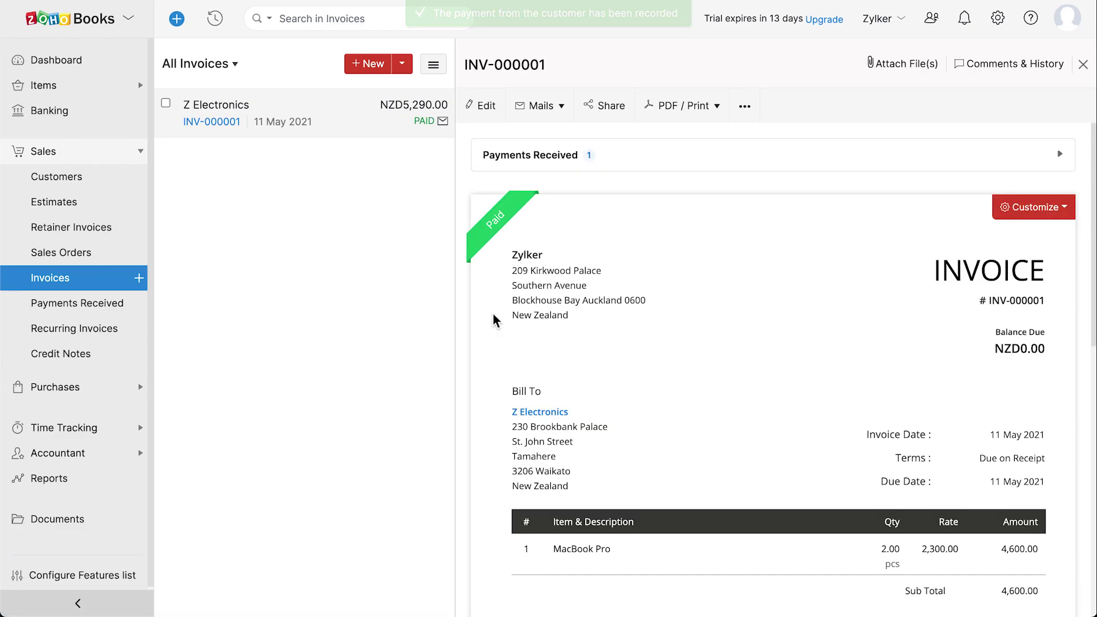
Scroll the Dashboard's receivables, cash flow, income/expense and top expense cards down to Account Watchlist
mouse_move(493, 238)
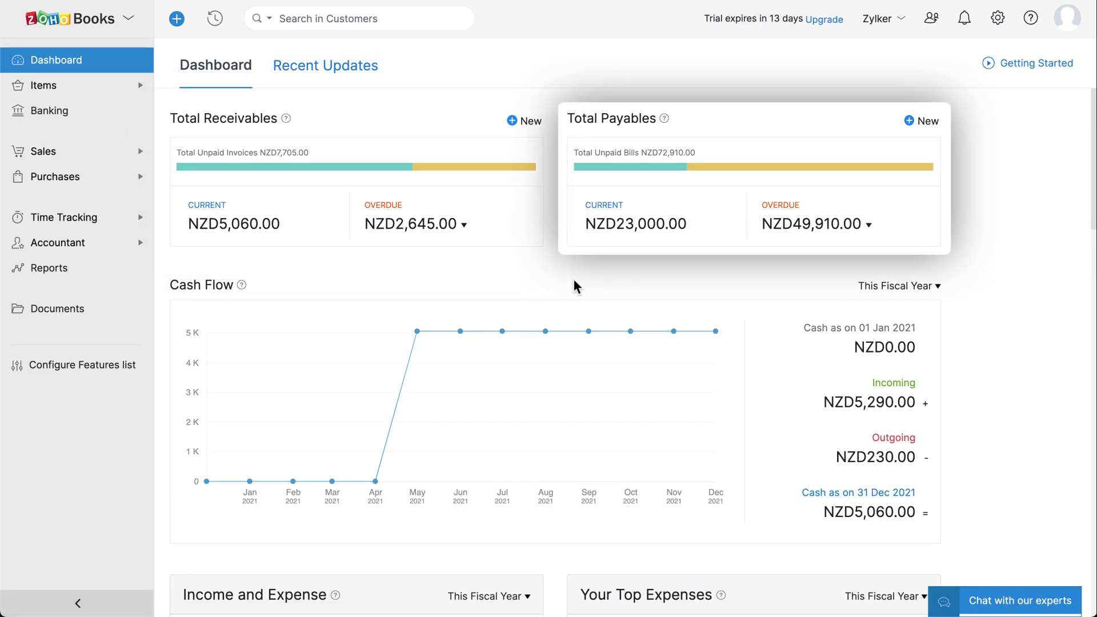
mouse_move(590, 333)
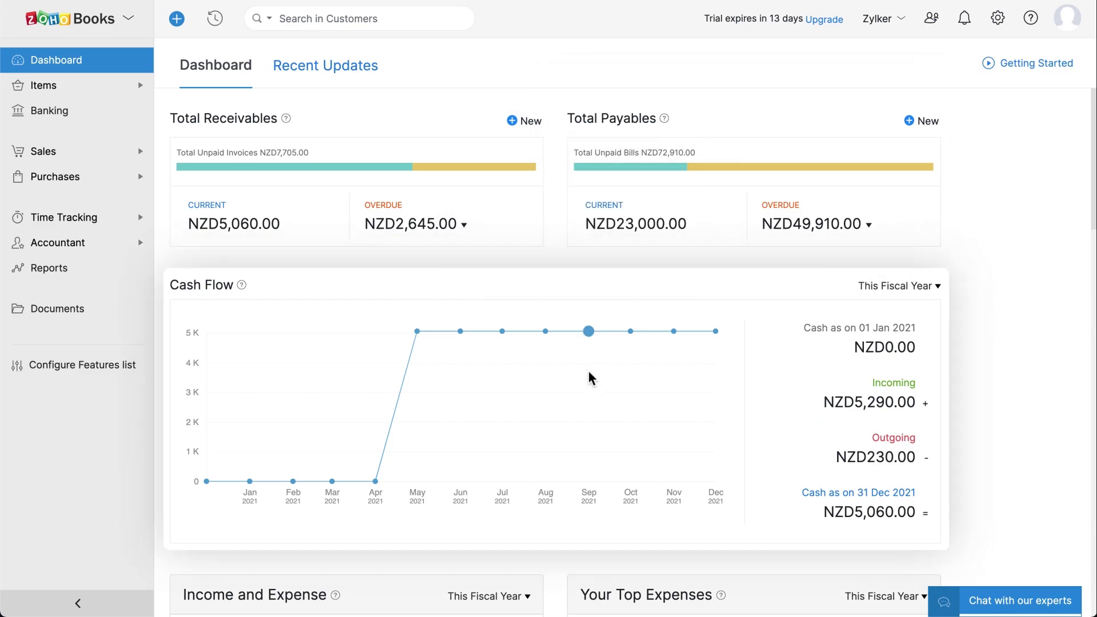
scroll(593, 420, "down", 6)
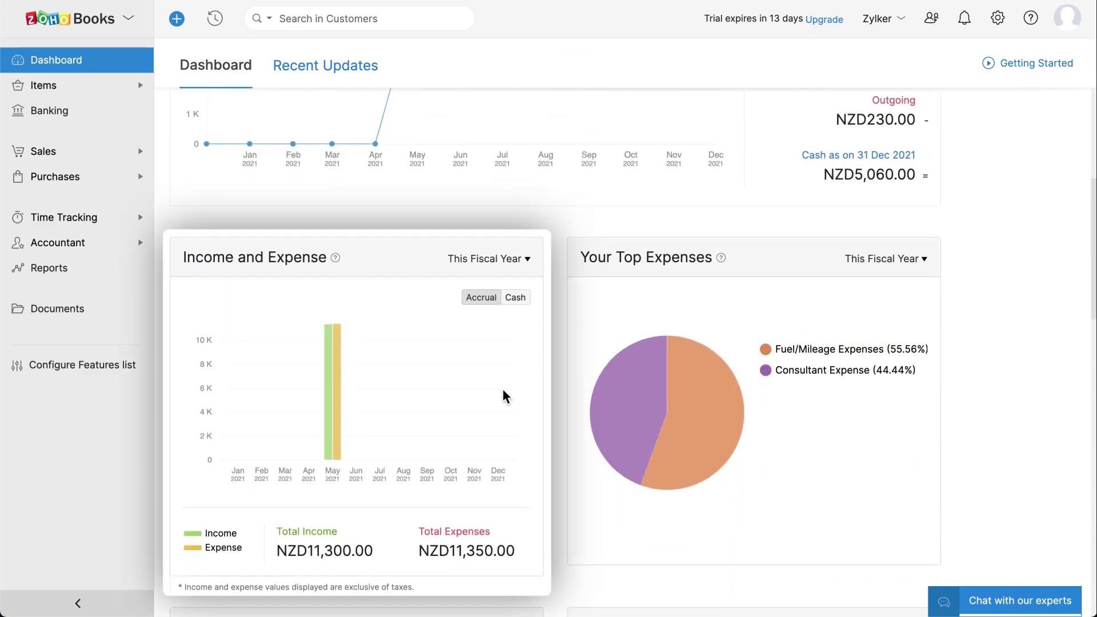
mouse_move(608, 443)
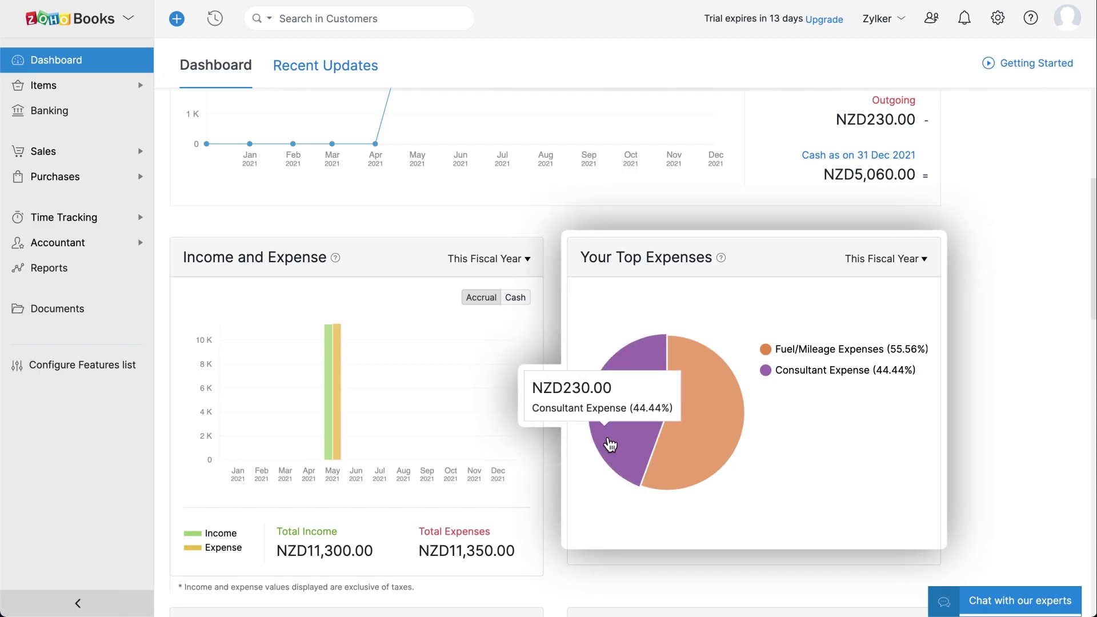
scroll(586, 497, "down", 4)
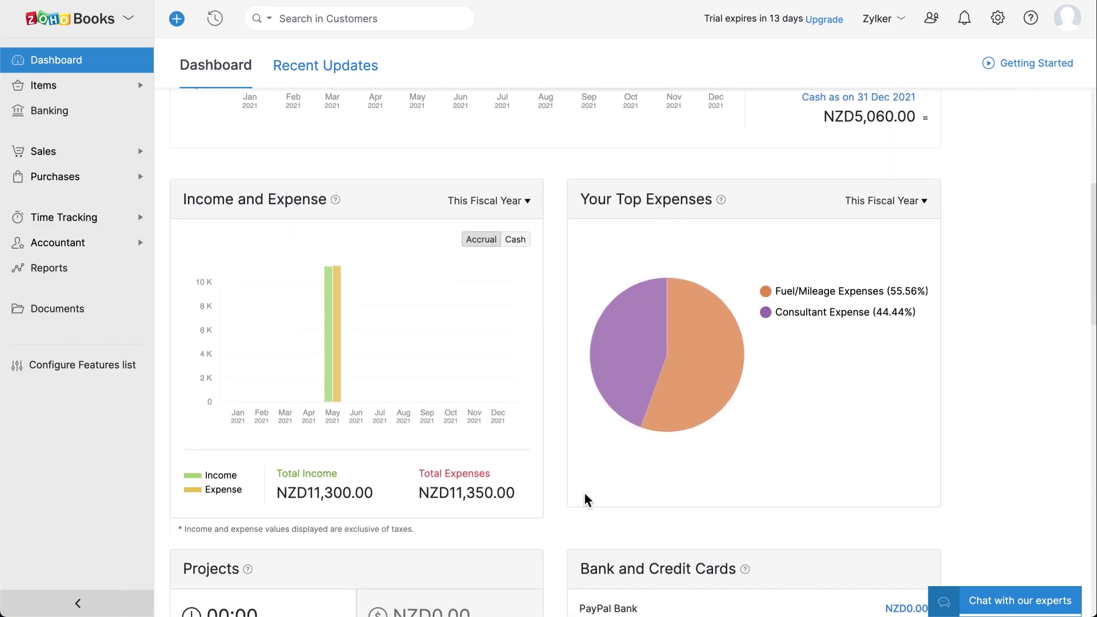
scroll(585, 499, "down", 1)
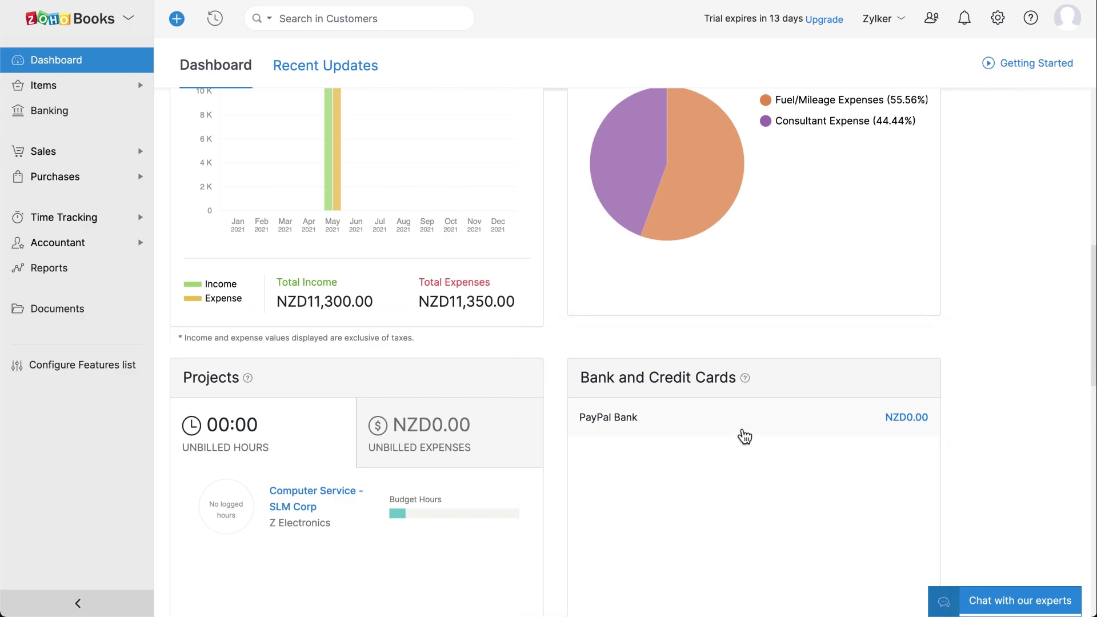
scroll(743, 436, "down", 7)
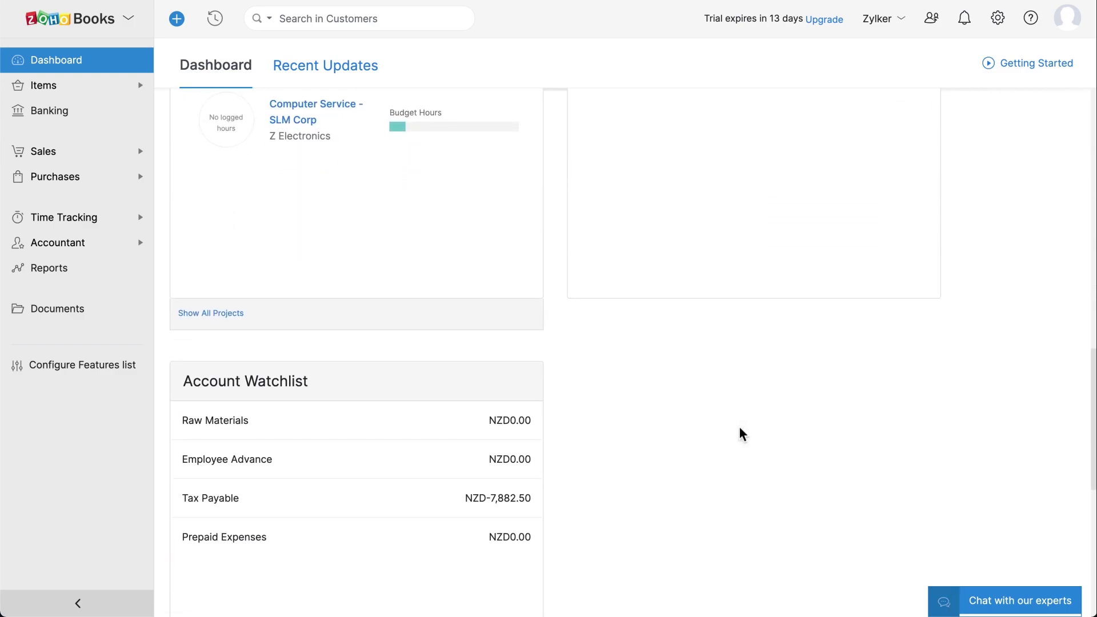
scroll(524, 501, "down", 1)
scroll(524, 507, "down", 1)
Skim the Recent Updates list, then open My Account from the organization menu
left_click(368, 77)
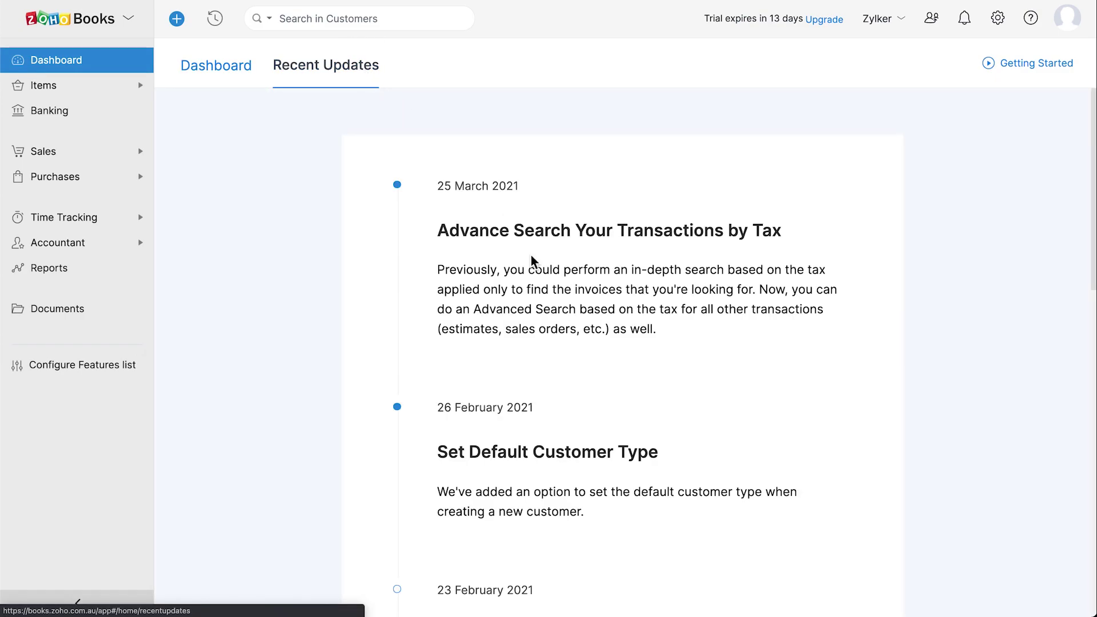
scroll(570, 311, "down", 10)
scroll(570, 310, "down", 3)
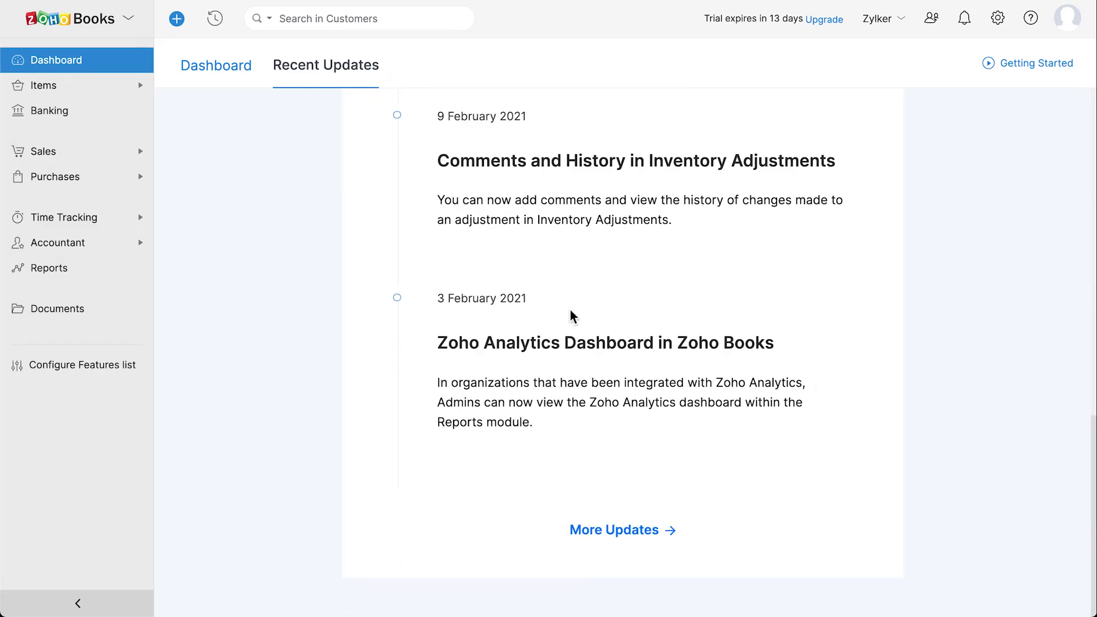
scroll(573, 316, "up", 7)
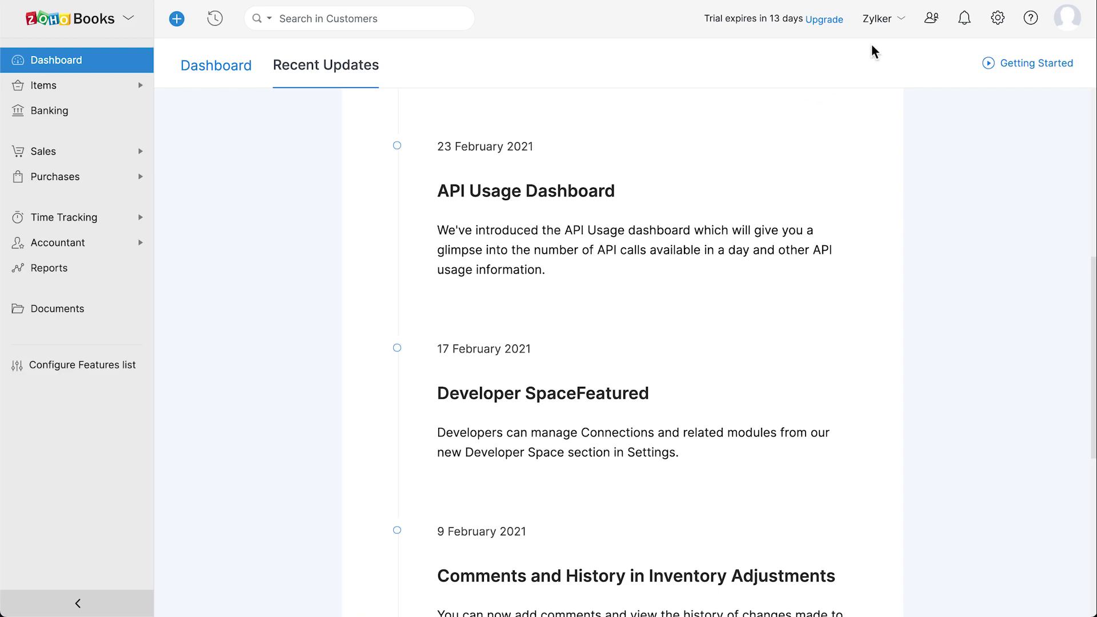
left_click(901, 29)
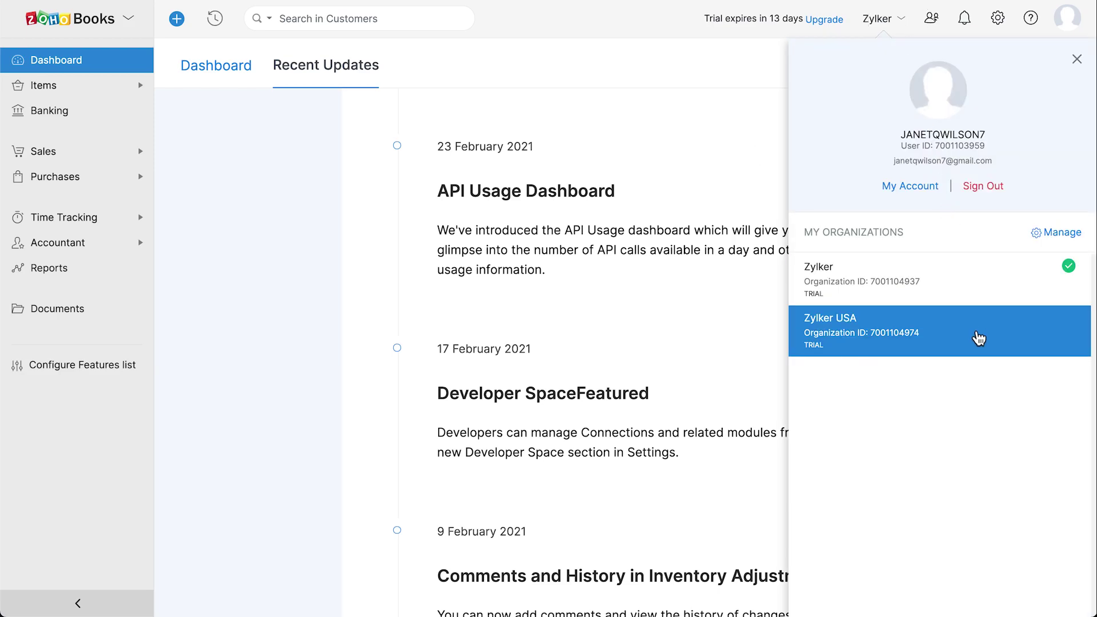
left_click(926, 195)
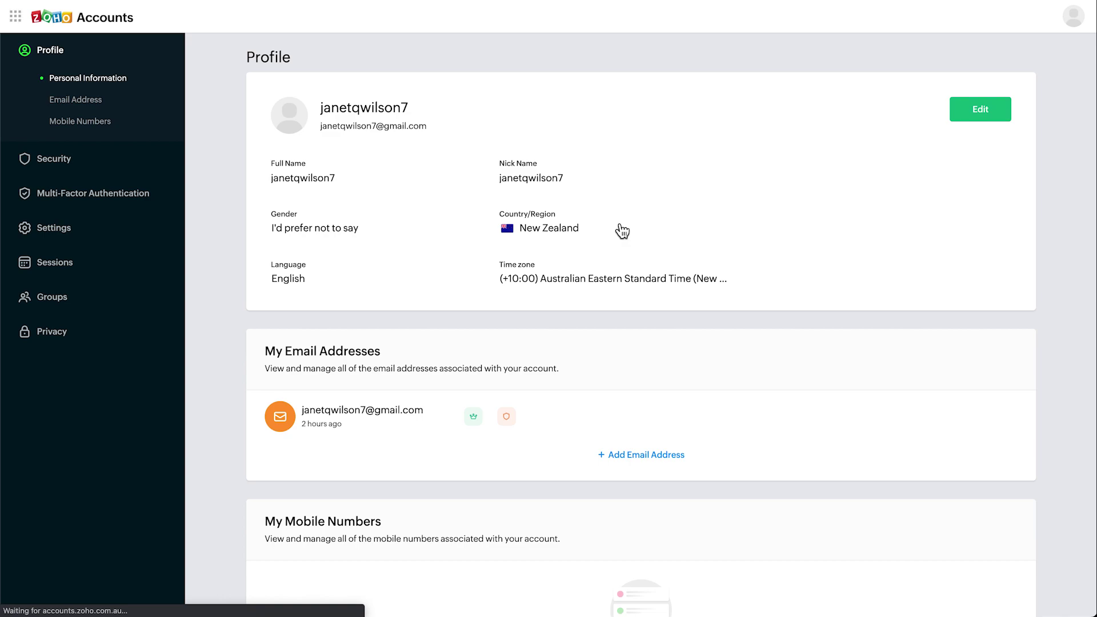